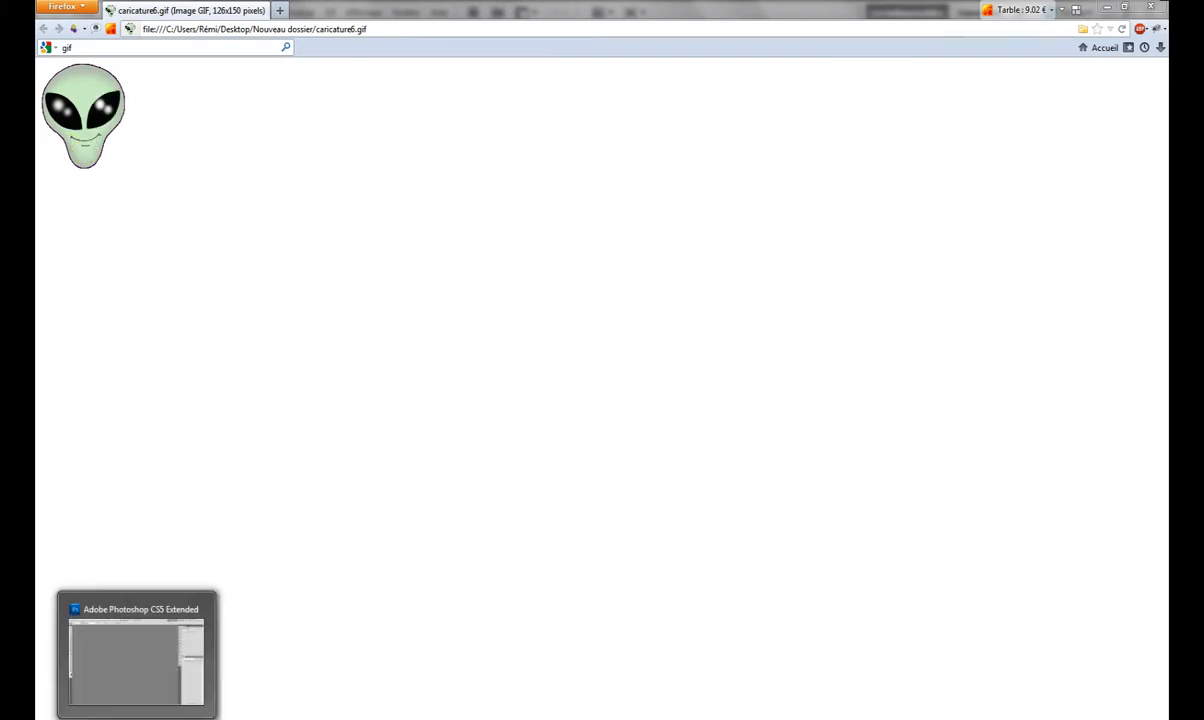
Step: Switch to Photoshop and create a new 100 × 100 pixel RGB document at 72 pixels/inch with a white background
left_click(137, 716)
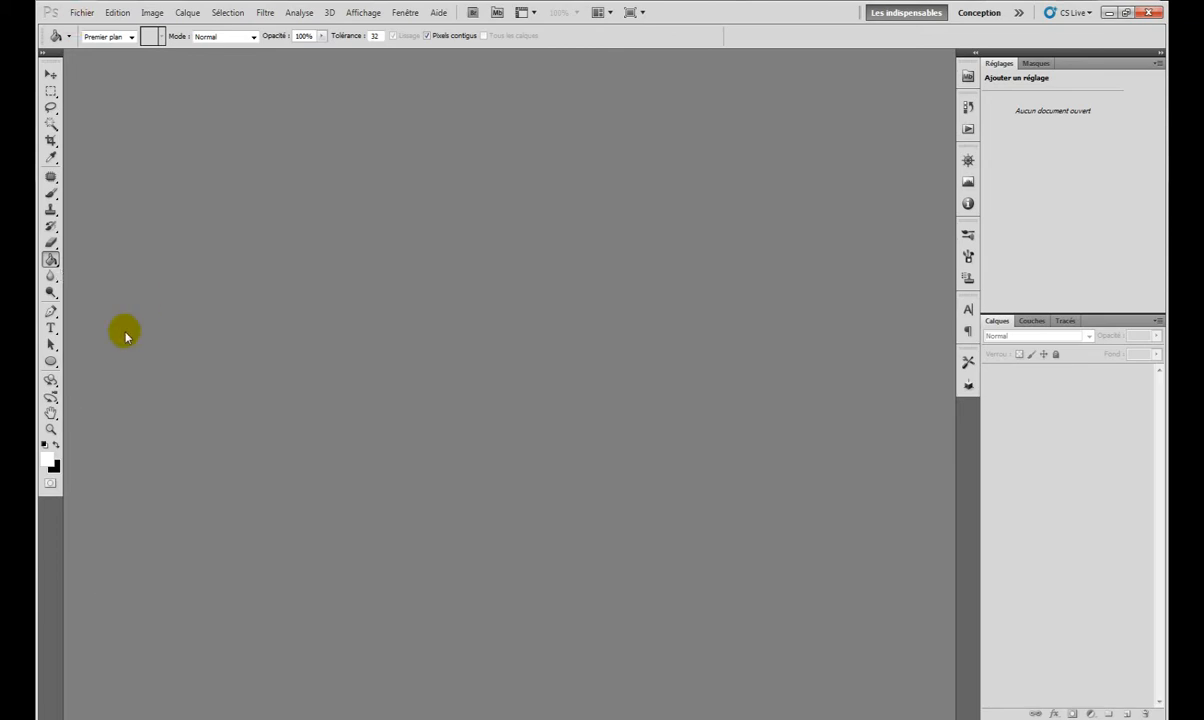
left_click(165, 716)
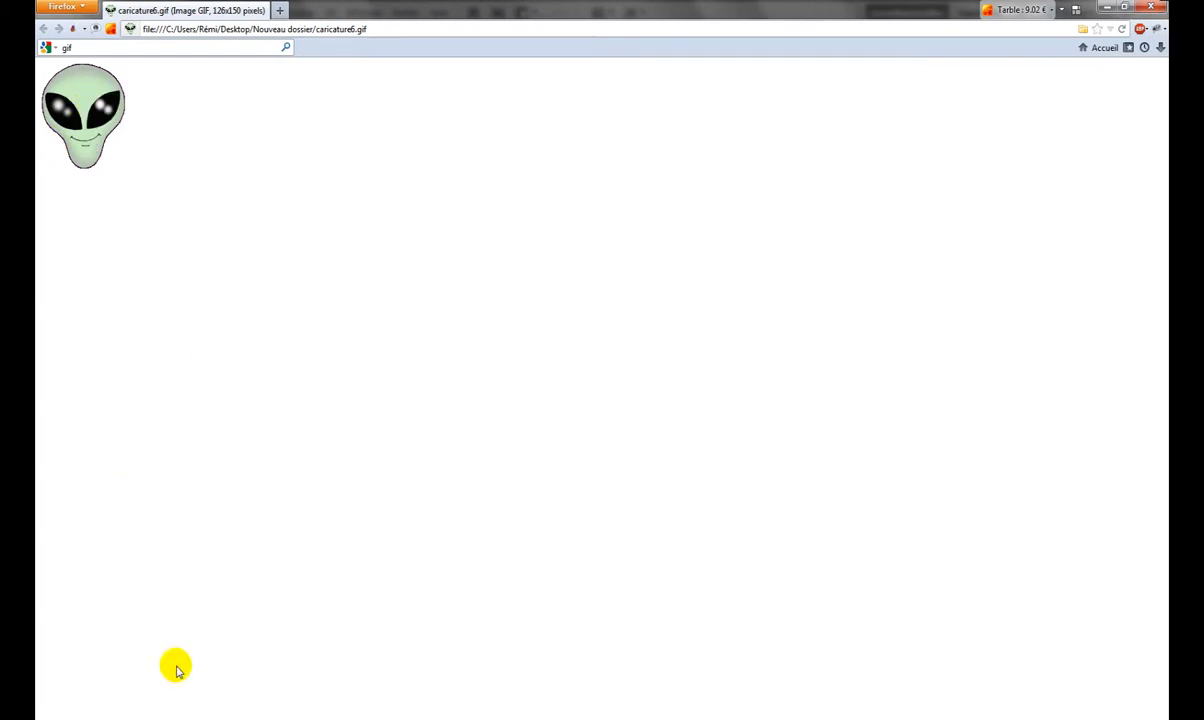
left_click(137, 716)
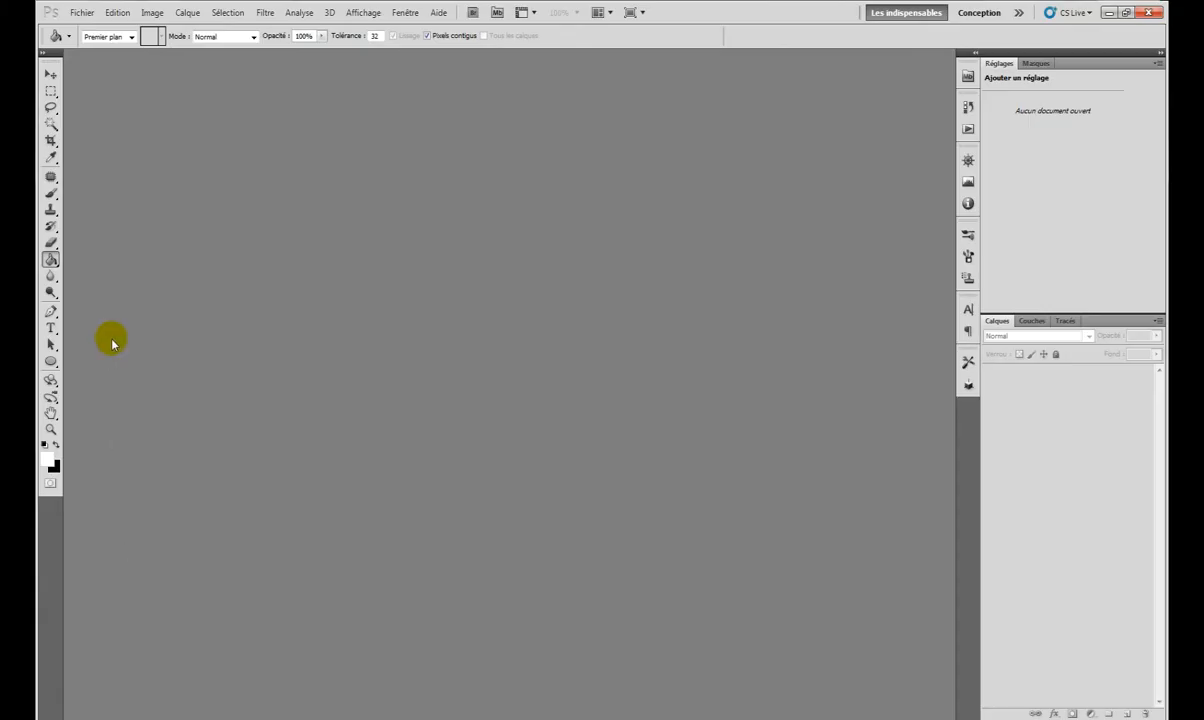
left_click(80, 13)
key("Escape")
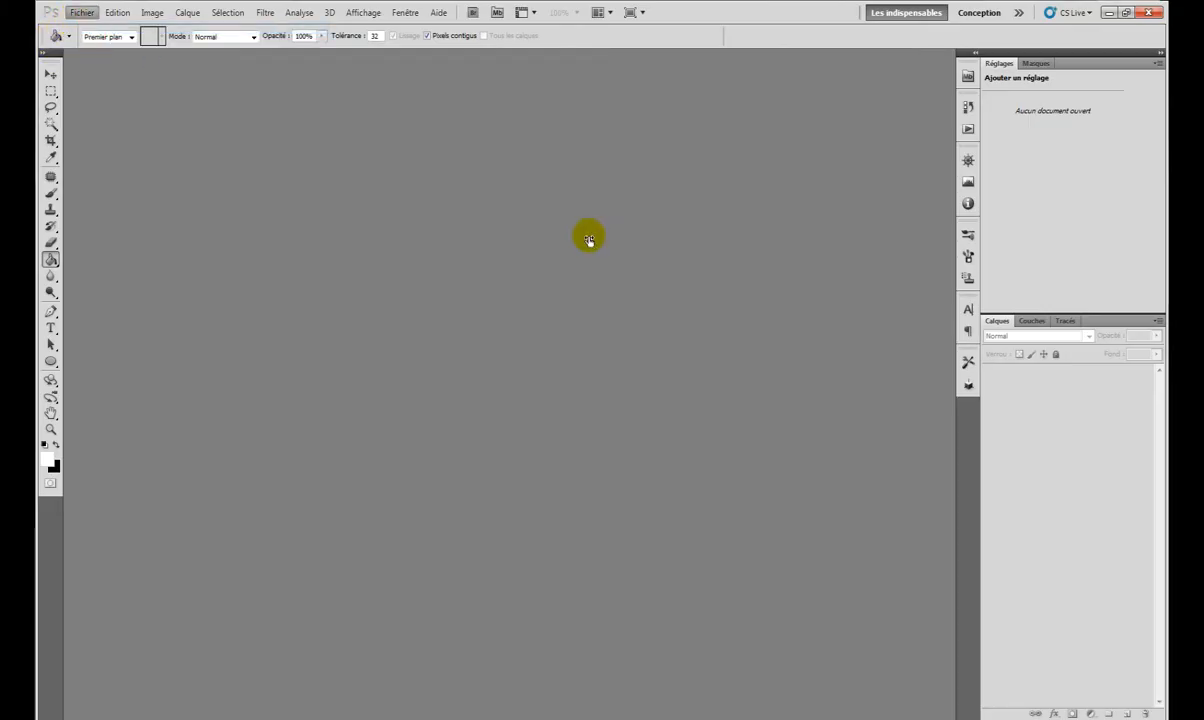
key("ctrl+n")
left_click_drag(643, 109, 358, 158)
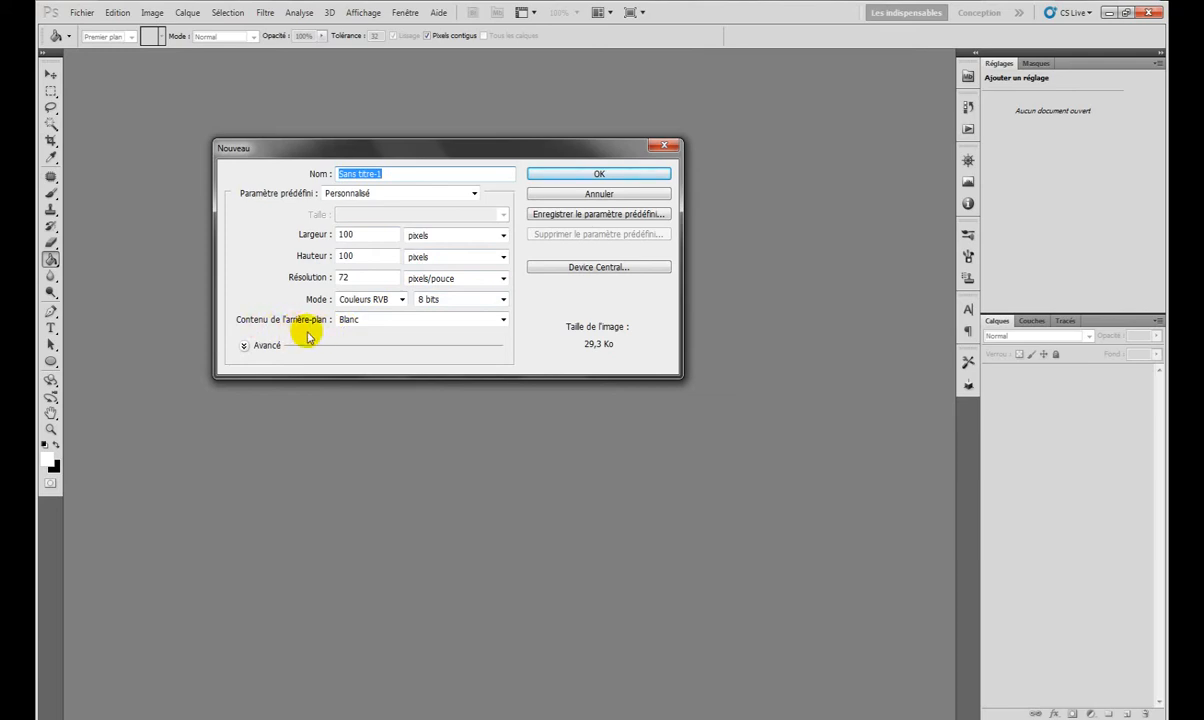
left_click(366, 236)
left_click(380, 257)
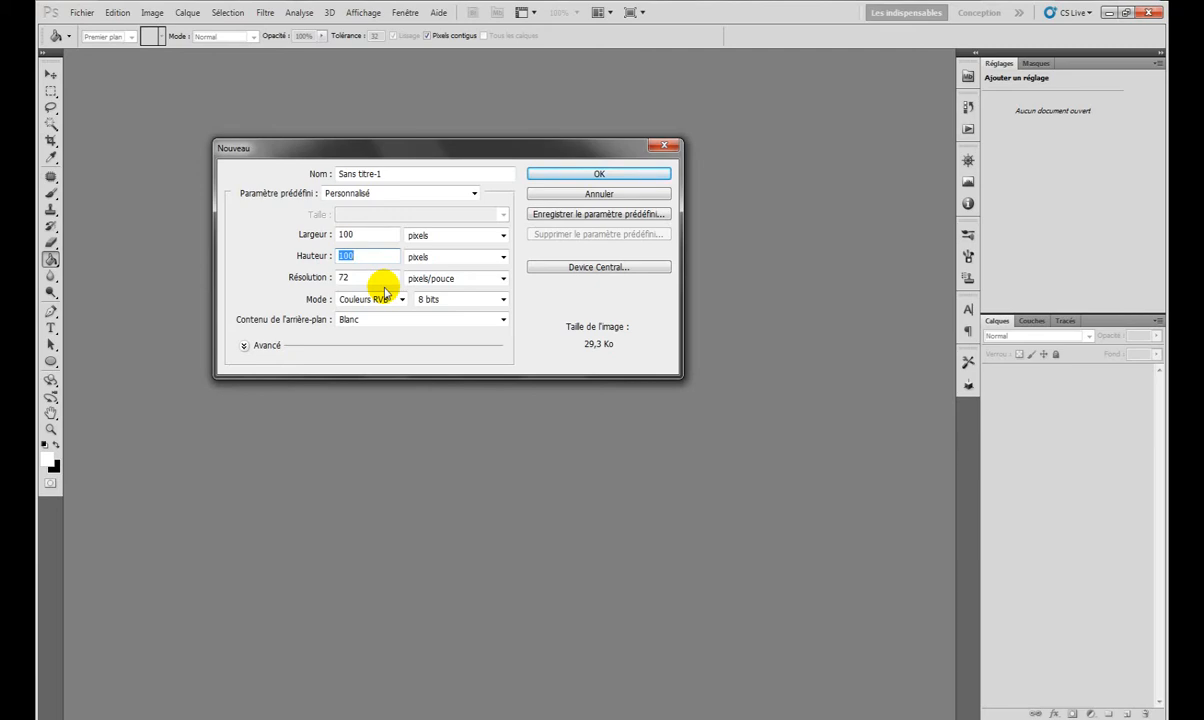
left_click(659, 173)
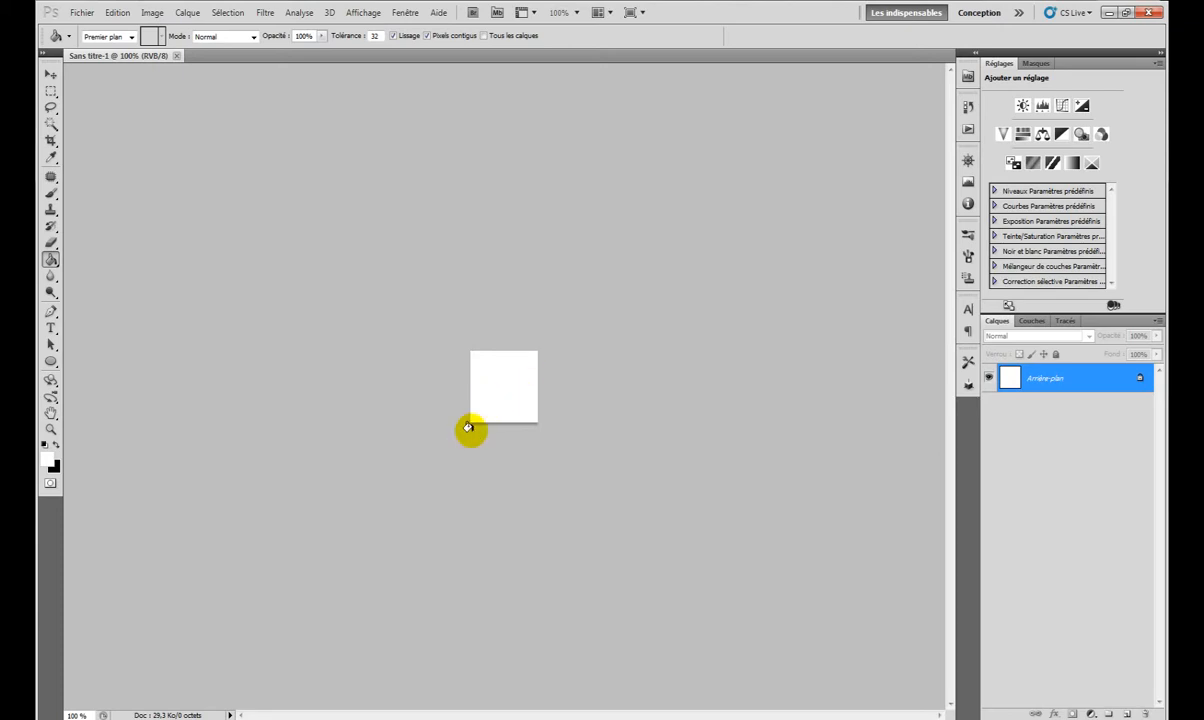
Step: Enlarge the view of the blank canvas and display the Animation panel
scroll(447, 456, "up", 5, "alt")
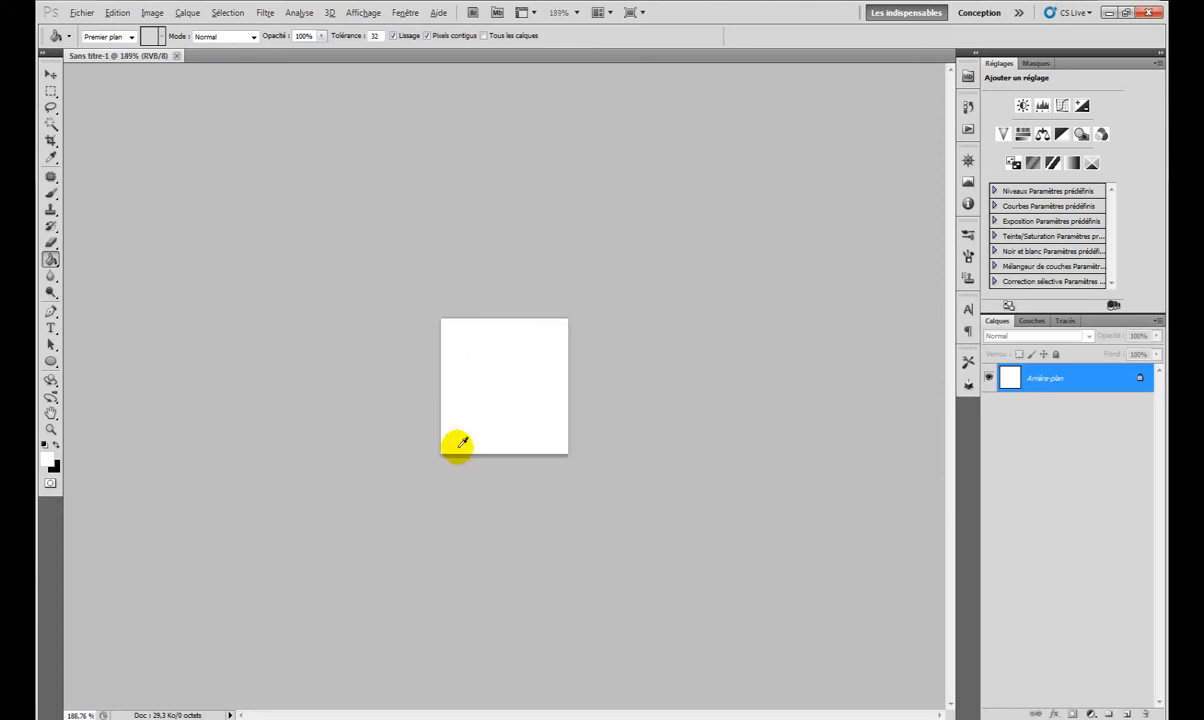
key("alt")
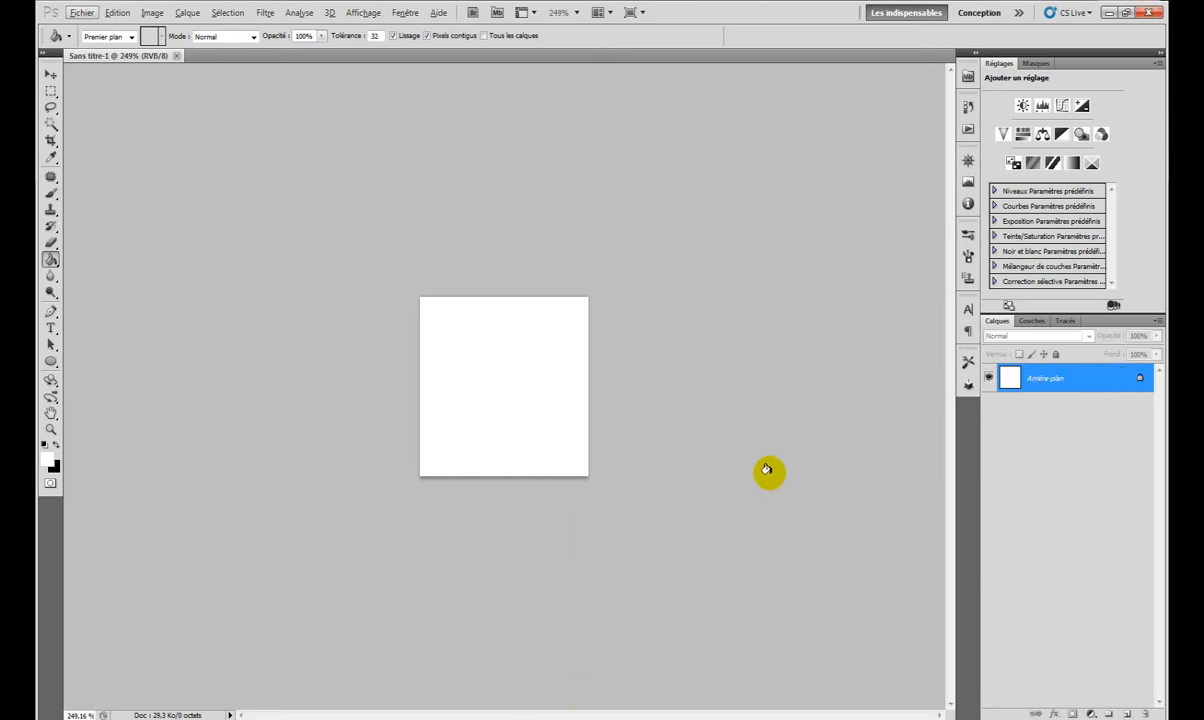
left_click(412, 16)
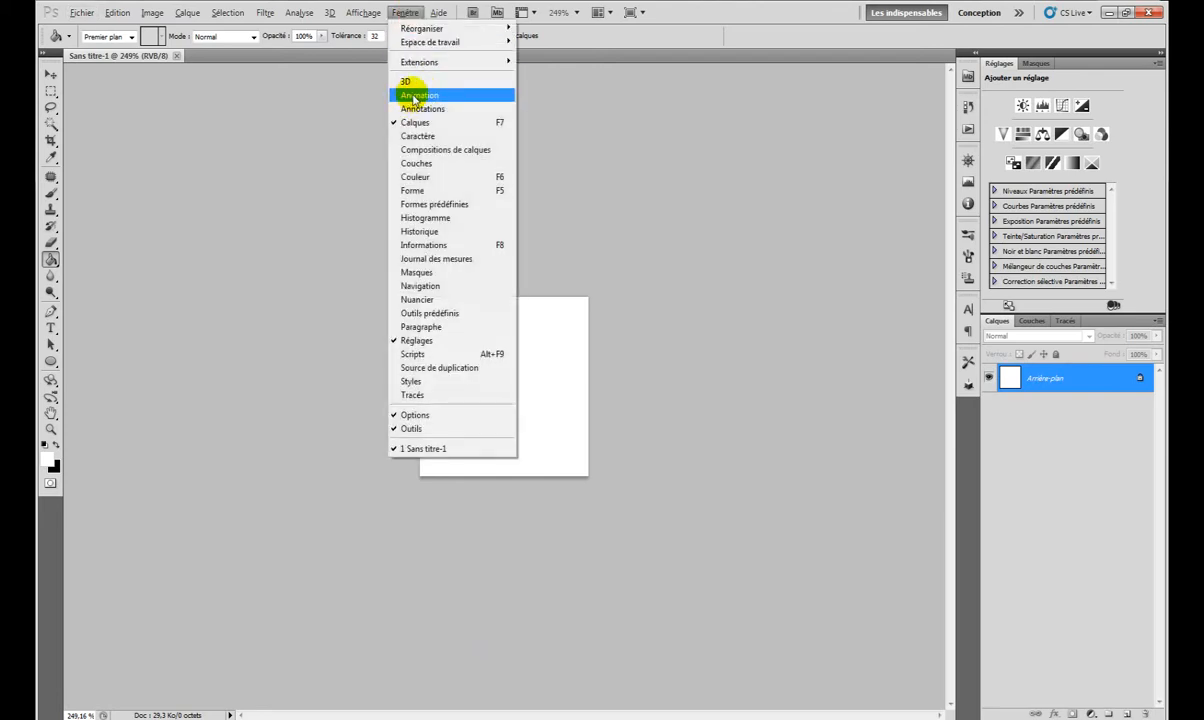
left_click(420, 95)
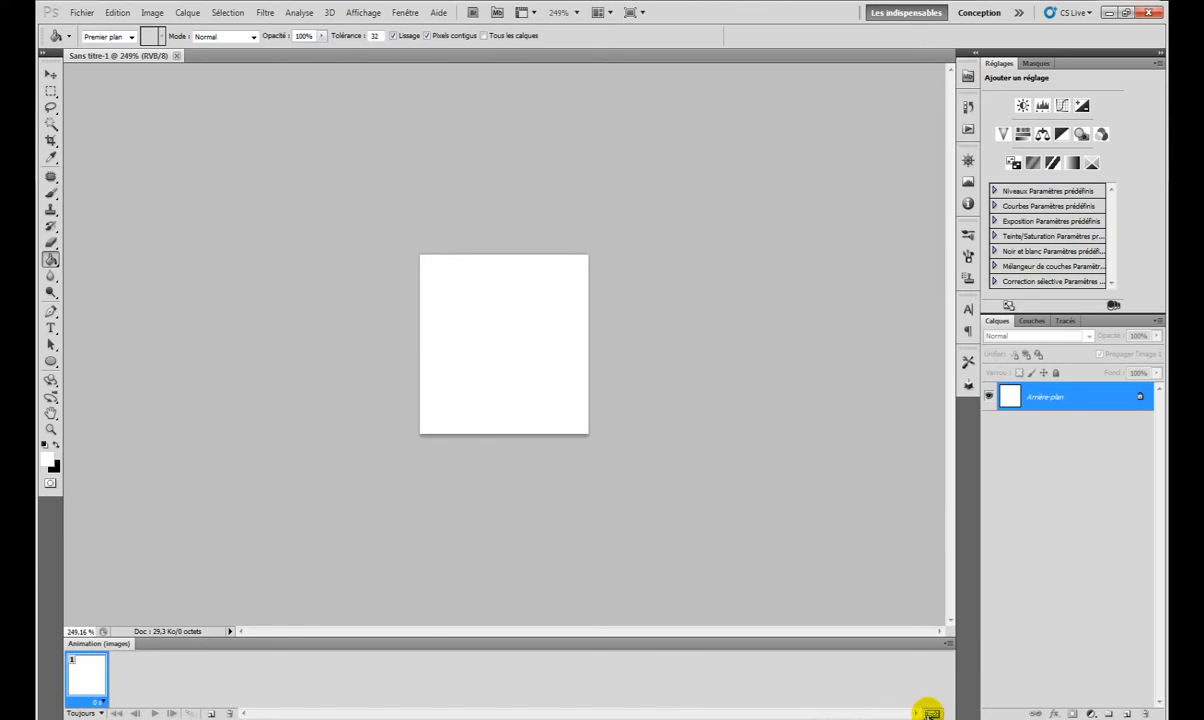
Step: Toggle the Animation panel between timeline and frame modes, ending in frame mode
left_click(931, 713)
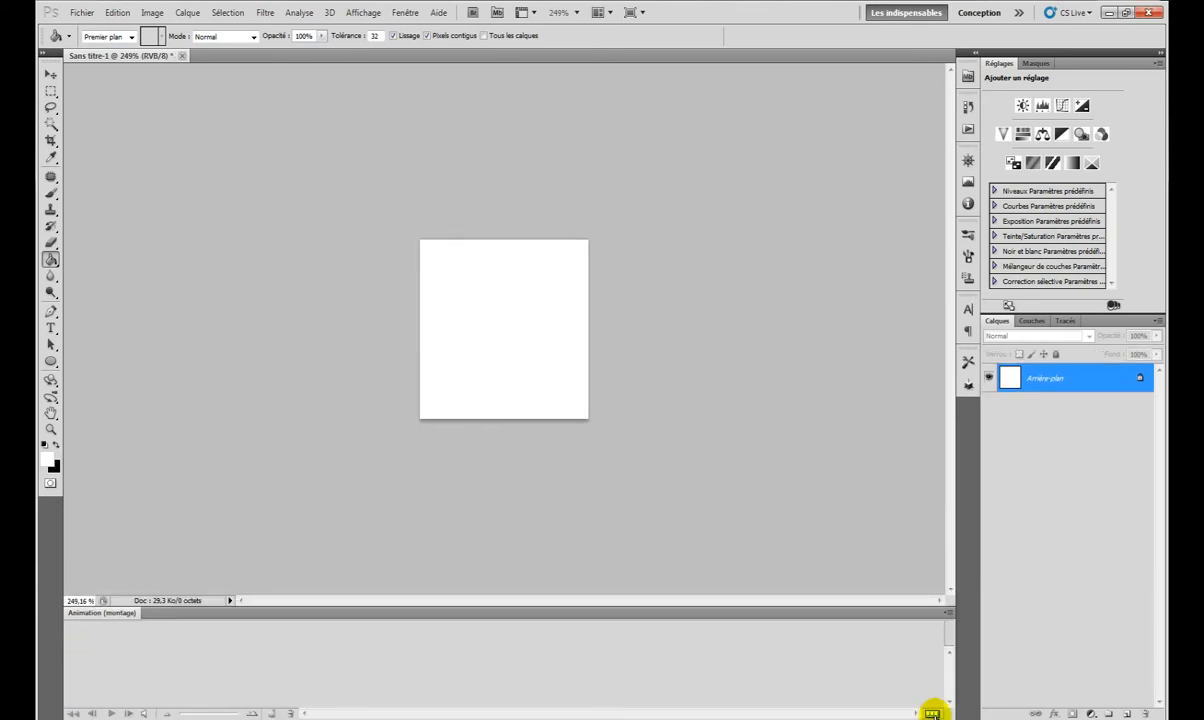
left_click(931, 713)
left_click(931, 713)
left_click(931, 713)
left_click(931, 713)
left_click(931, 713)
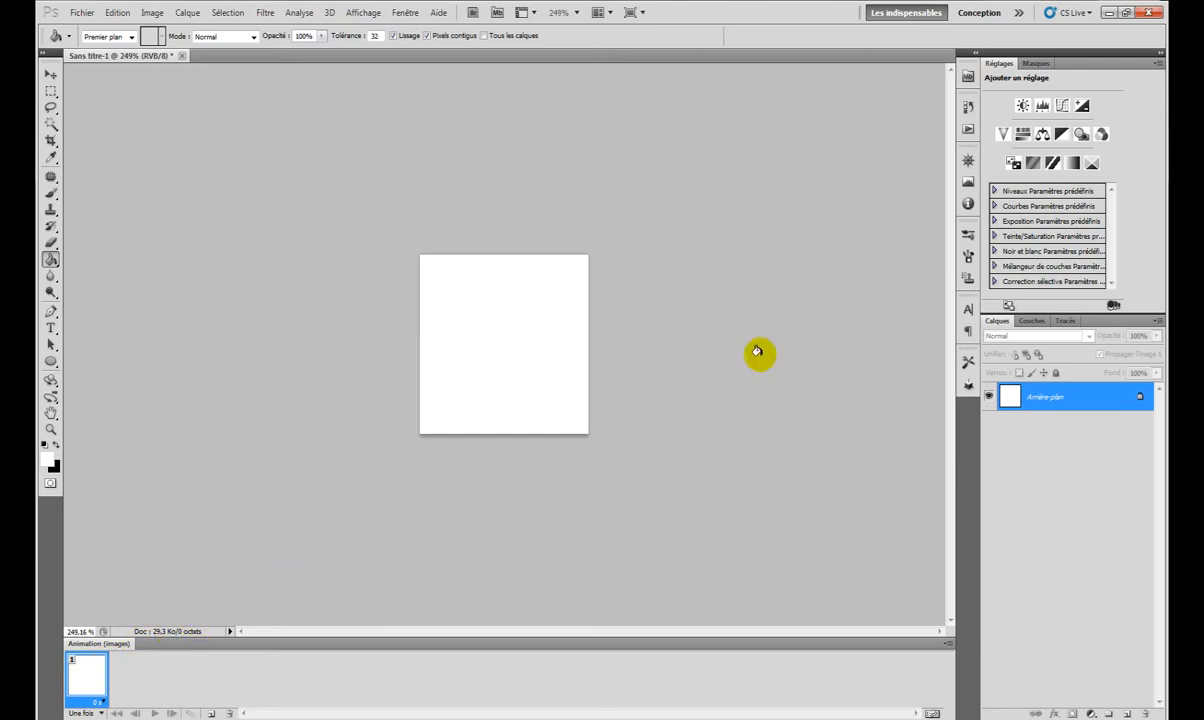
Step: Add a new layer above the background and paint a black stick figure's head, body and legs with the Brush tool
left_click(1127, 712)
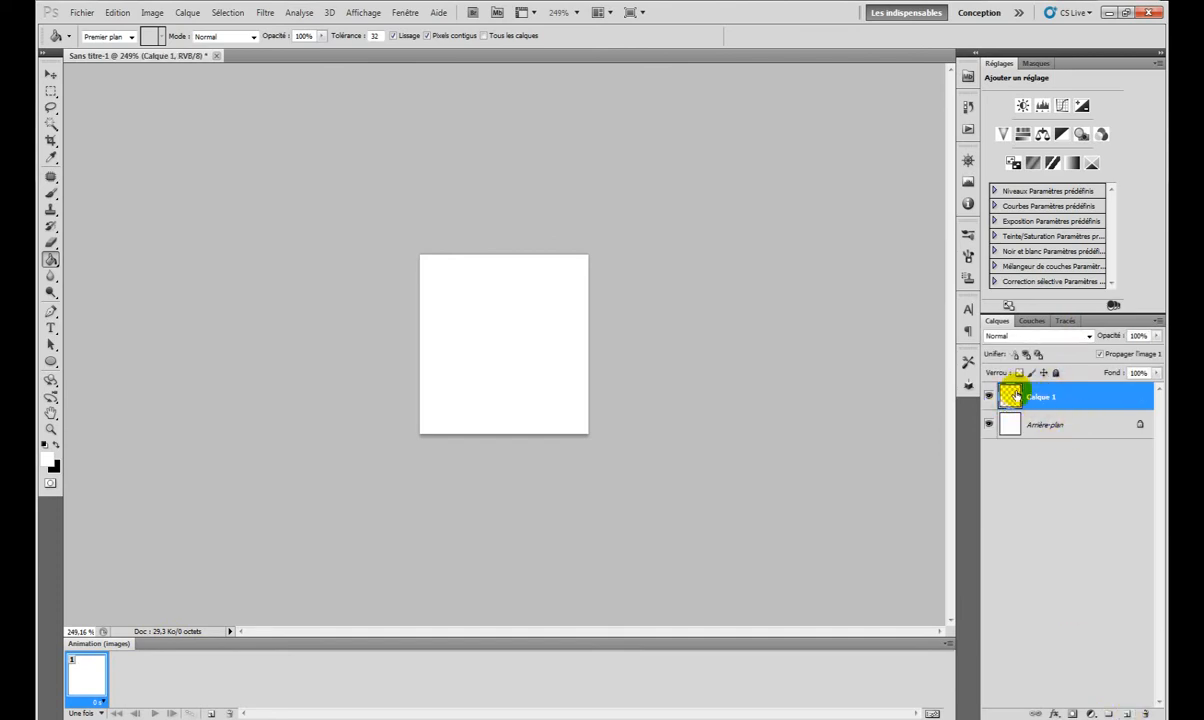
left_click(52, 228)
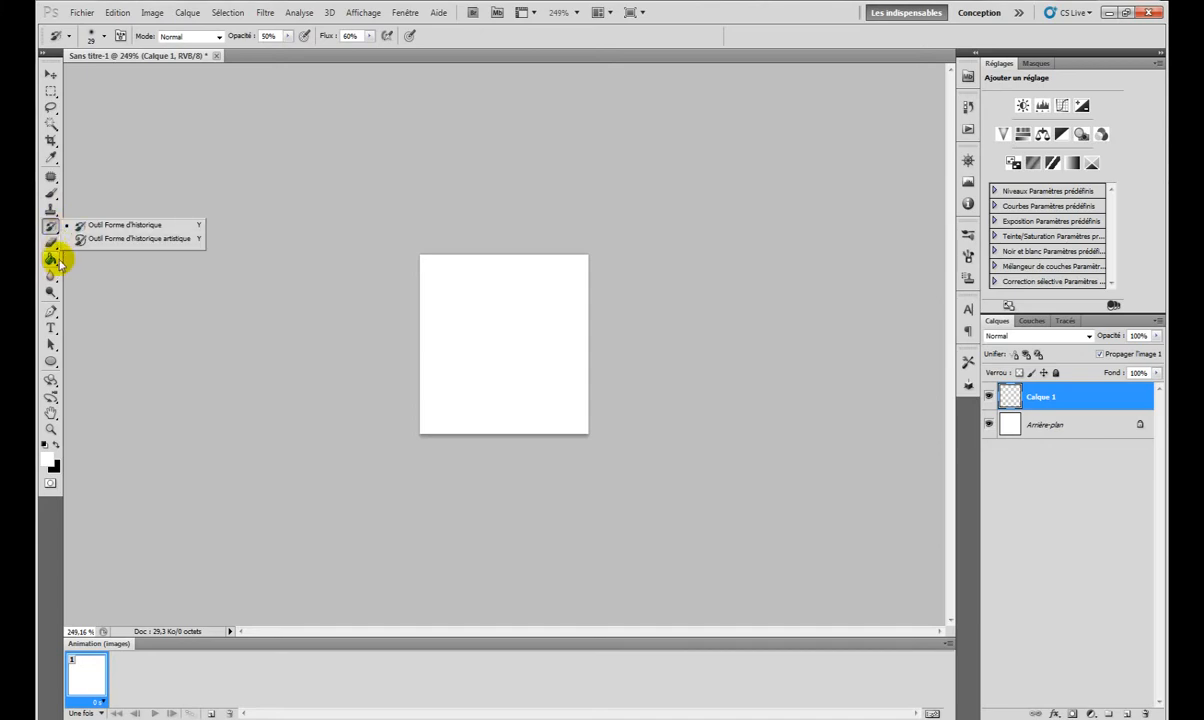
left_click(50, 194)
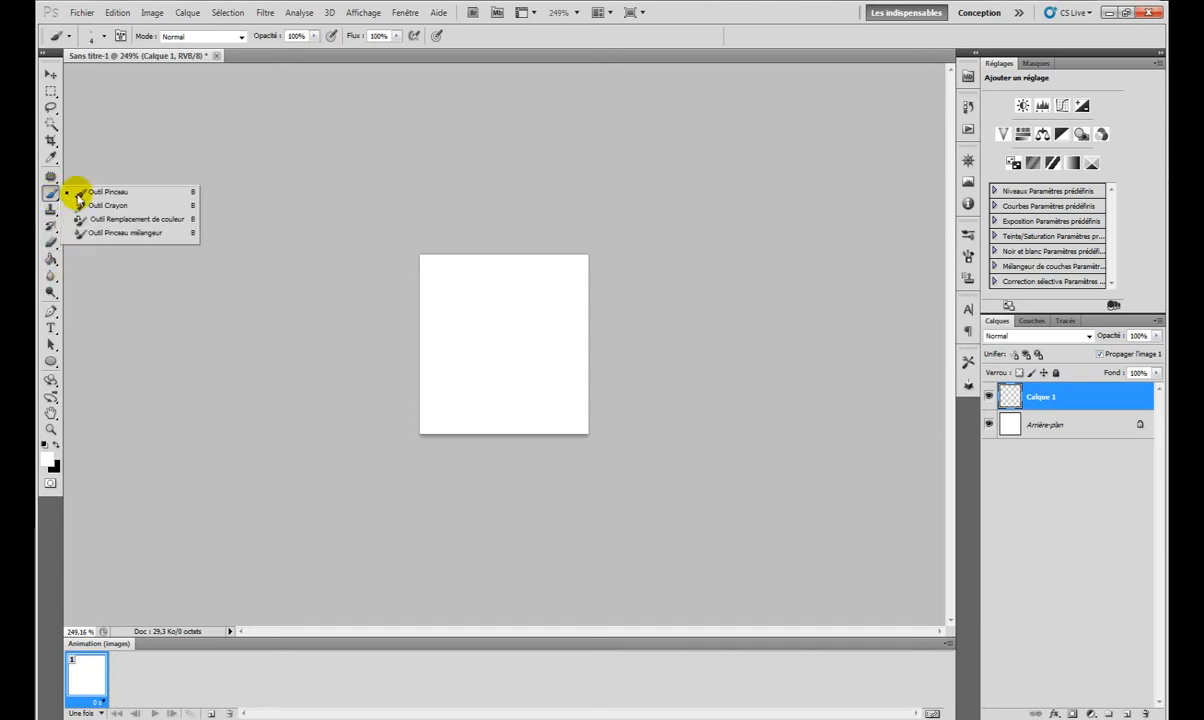
left_click(303, 360)
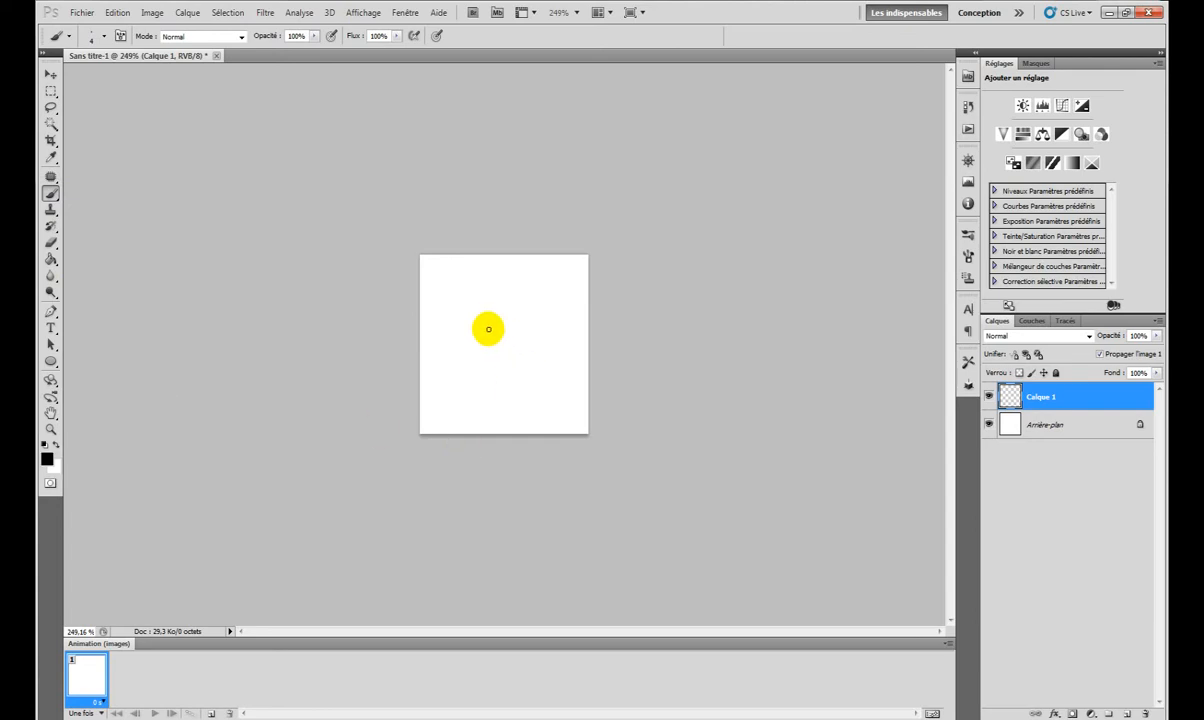
mouse_move(497, 341)
left_mouse_down()
mouse_move(466, 318)
mouse_move(473, 302)
mouse_move(528, 300)
mouse_move(525, 334)
mouse_move(495, 343)
mouse_move(495, 397)
mouse_move(466, 417)
mouse_move(526, 422)
left_mouse_up()
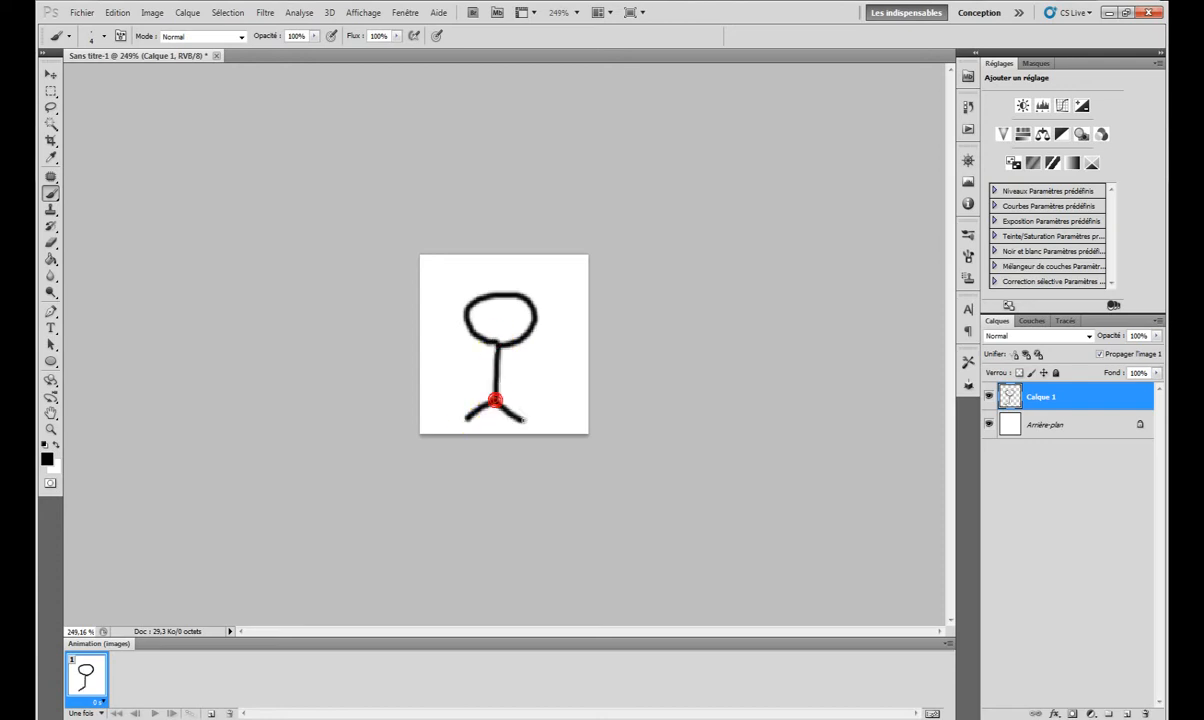
Step: Paint the eyes, nose, smile and both arms onto the stick figure
left_click(486, 314)
left_click(502, 315)
left_click(494, 325)
mouse_move(488, 329)
left_mouse_down()
mouse_move(506, 334)
mouse_move(474, 396)
mouse_move(519, 390)
left_mouse_up()
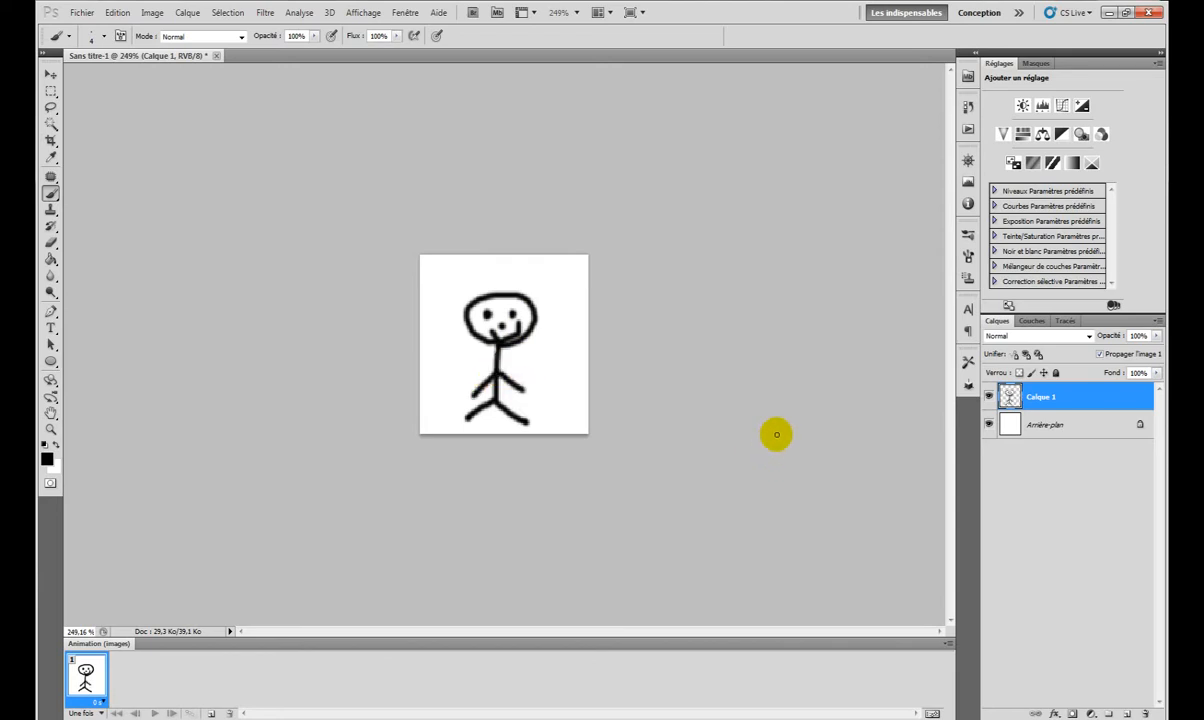
Step: Rename the stick figure's layer as "img 1"
right_click(1041, 403)
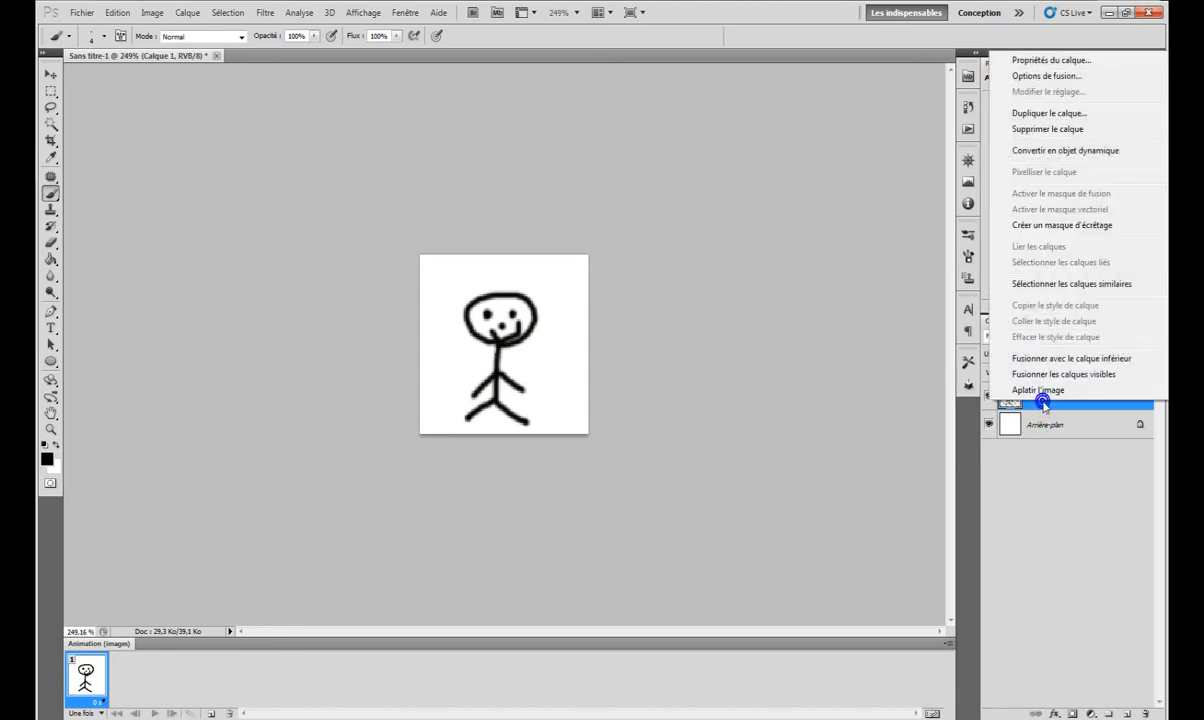
left_click(1066, 61)
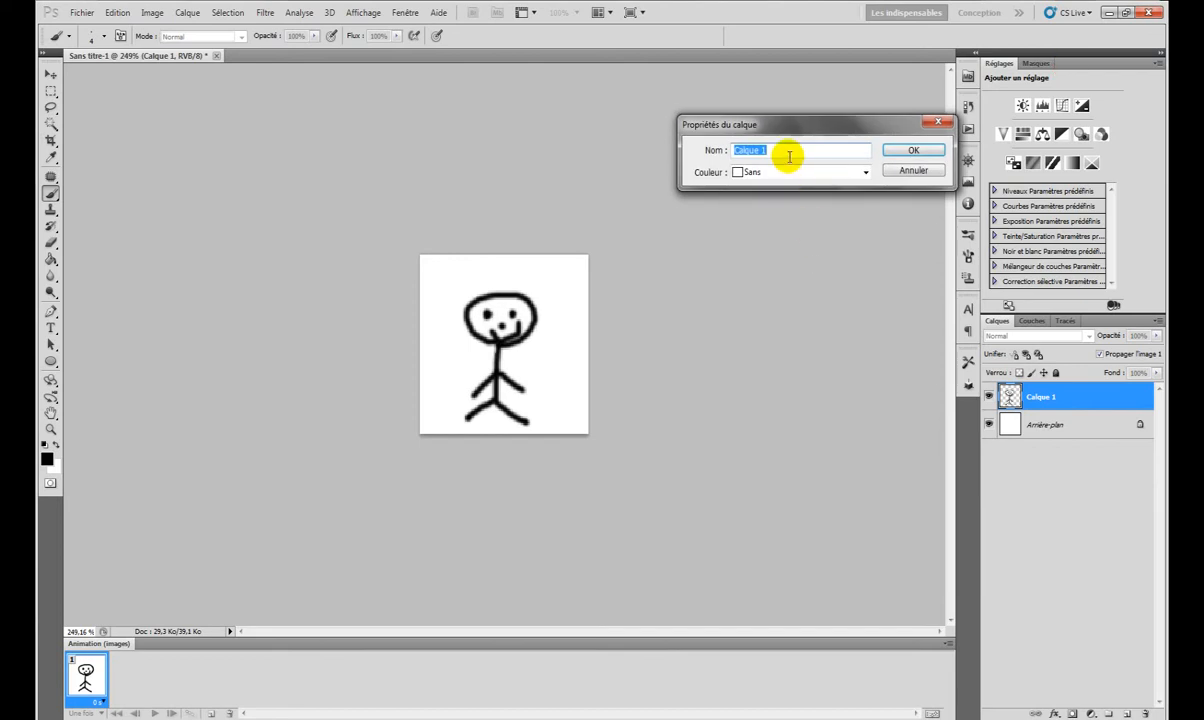
type("img")
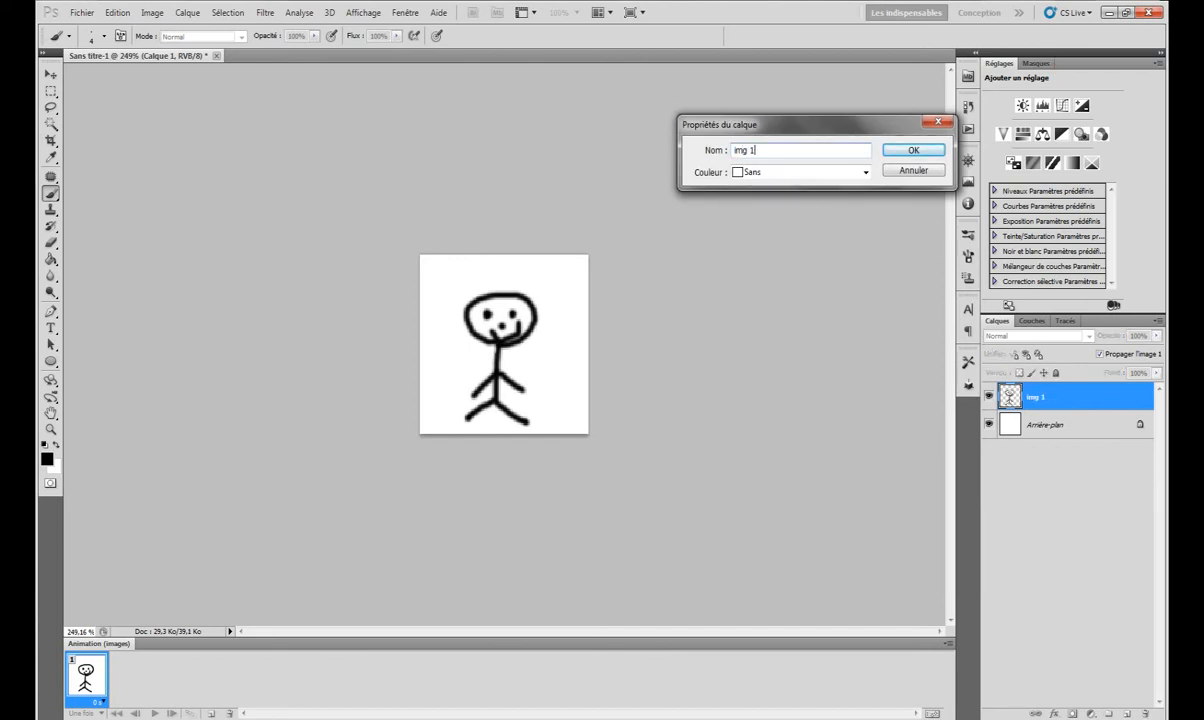
key("Return")
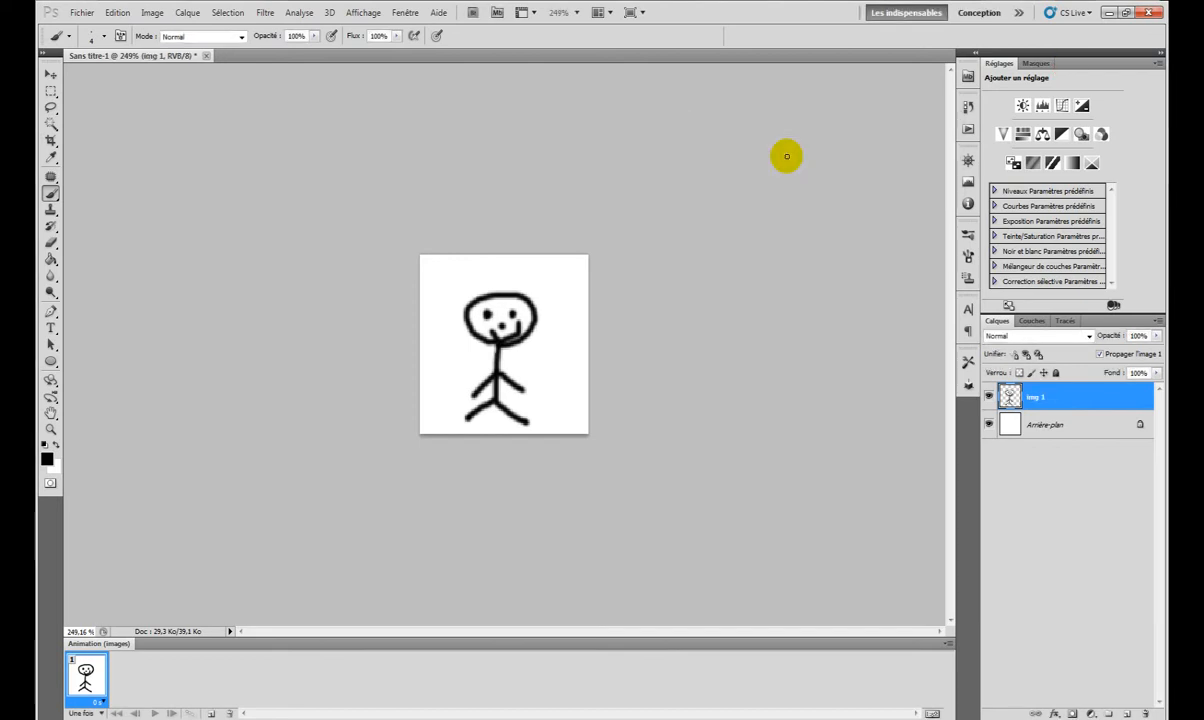
Step: Duplicate the img 1 layer under the name "img 2"
right_click(1062, 401)
left_click(1043, 111)
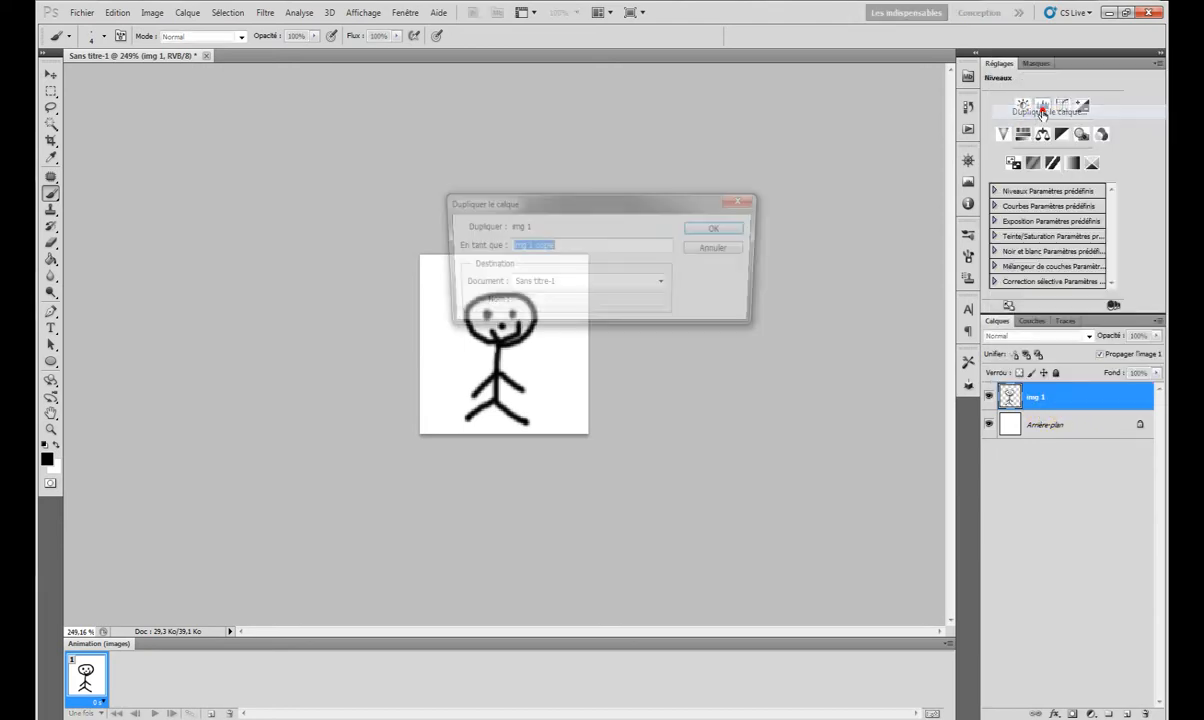
key("BackSpace")
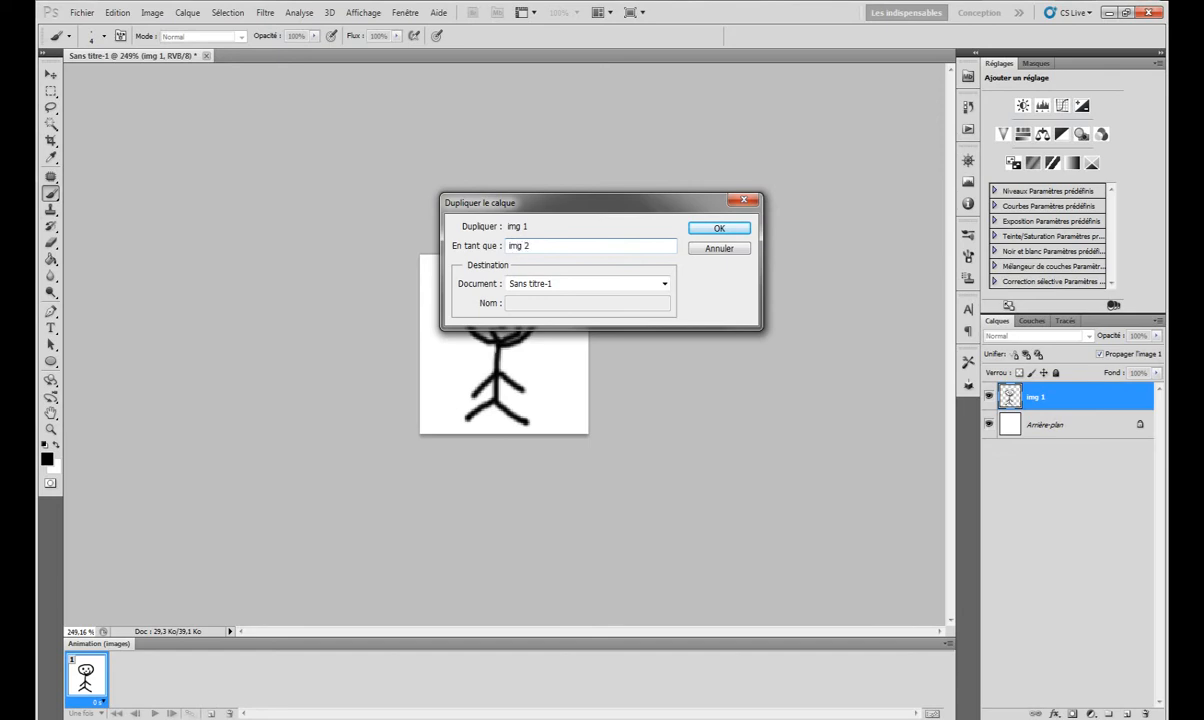
left_click(719, 228)
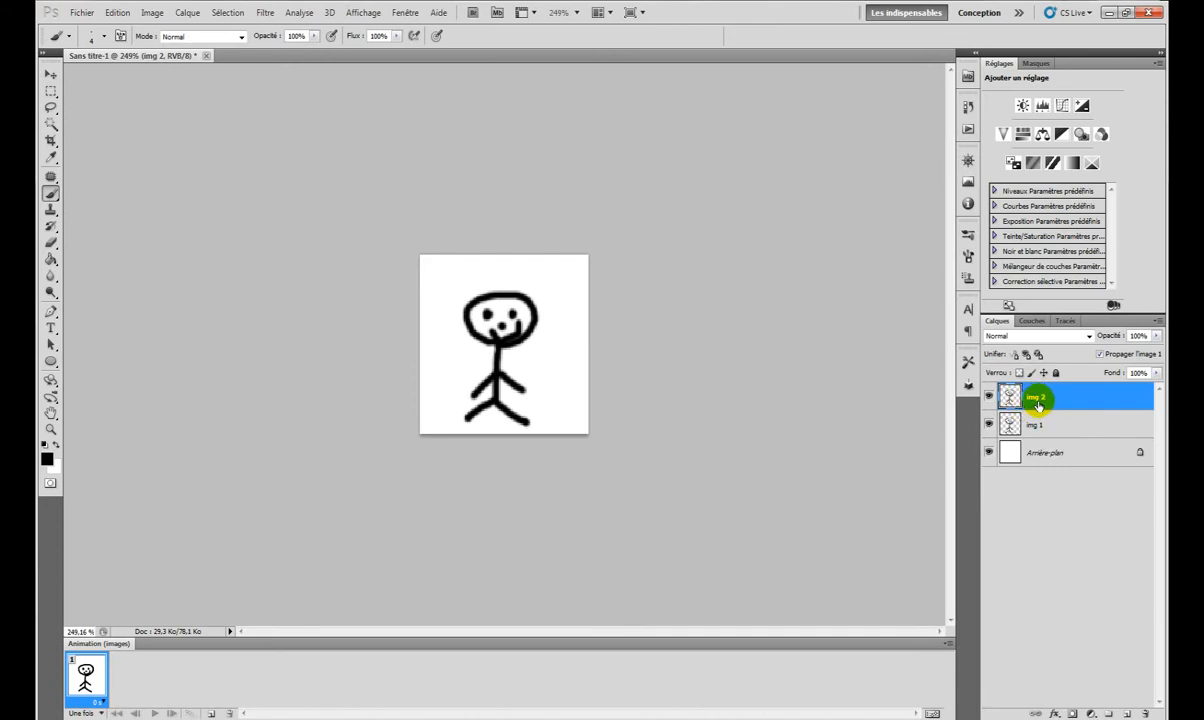
Step: Erase the stick figure's right-hand arm on the img 2 layer with the Eraser tool
left_click(51, 244)
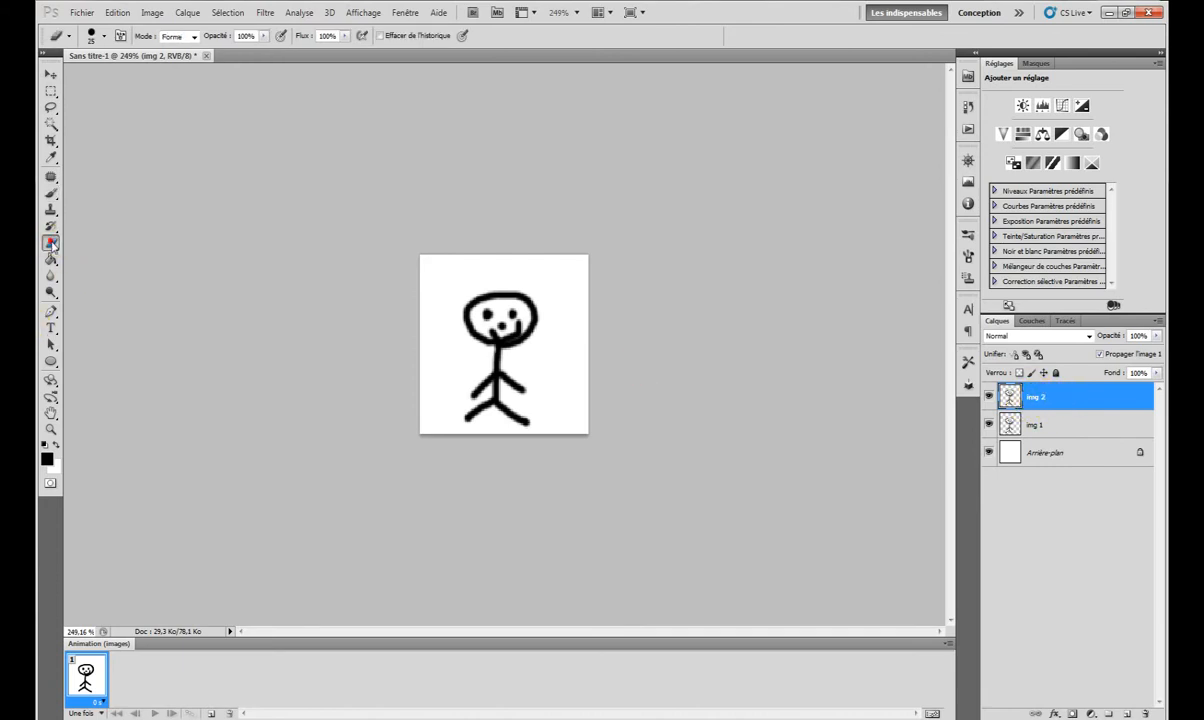
left_click(539, 382)
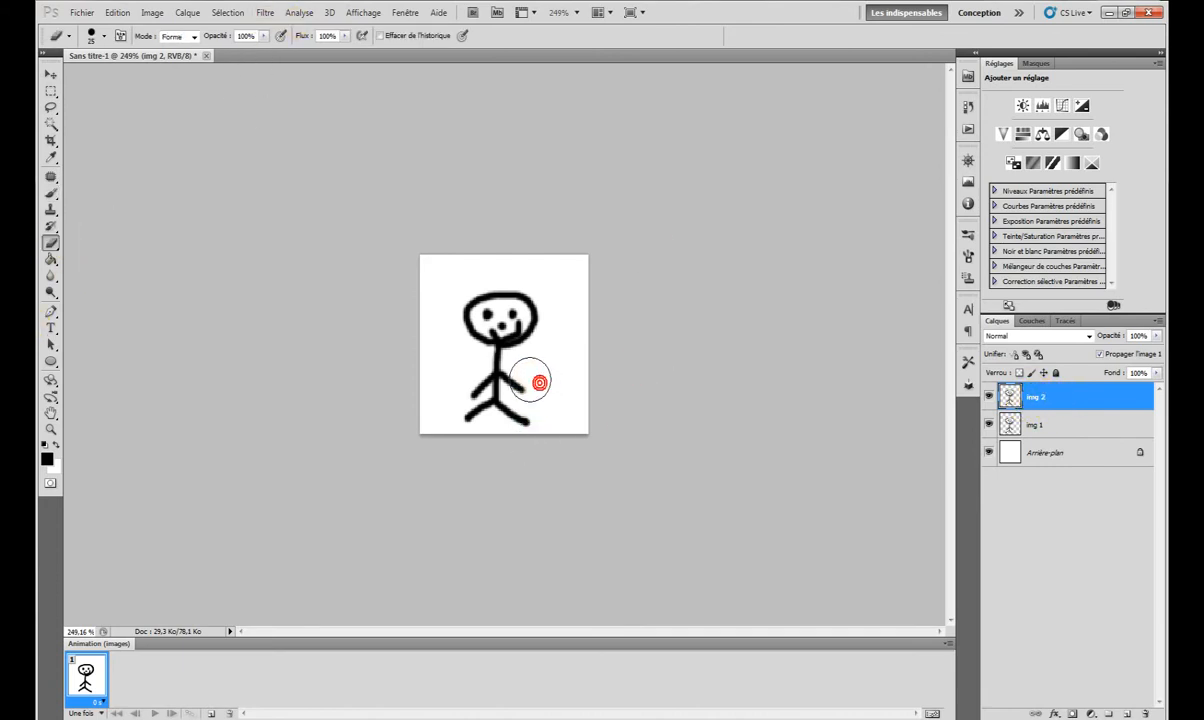
left_click(519, 378)
right_click(534, 380)
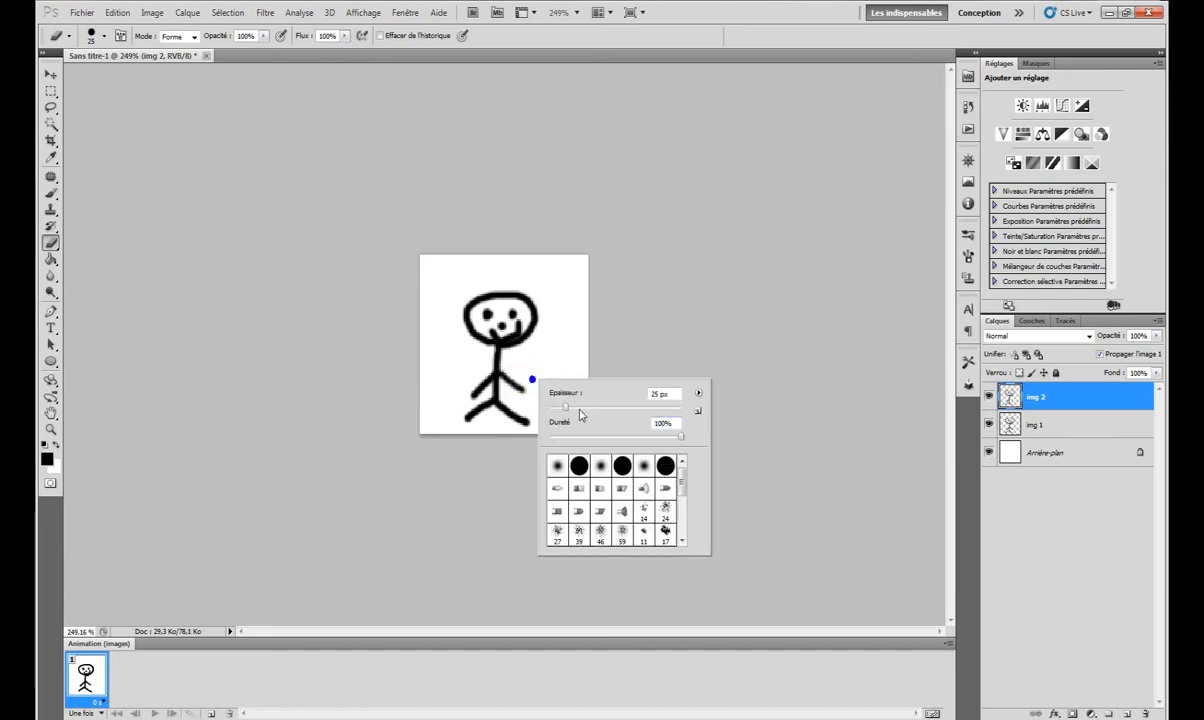
left_click(632, 336)
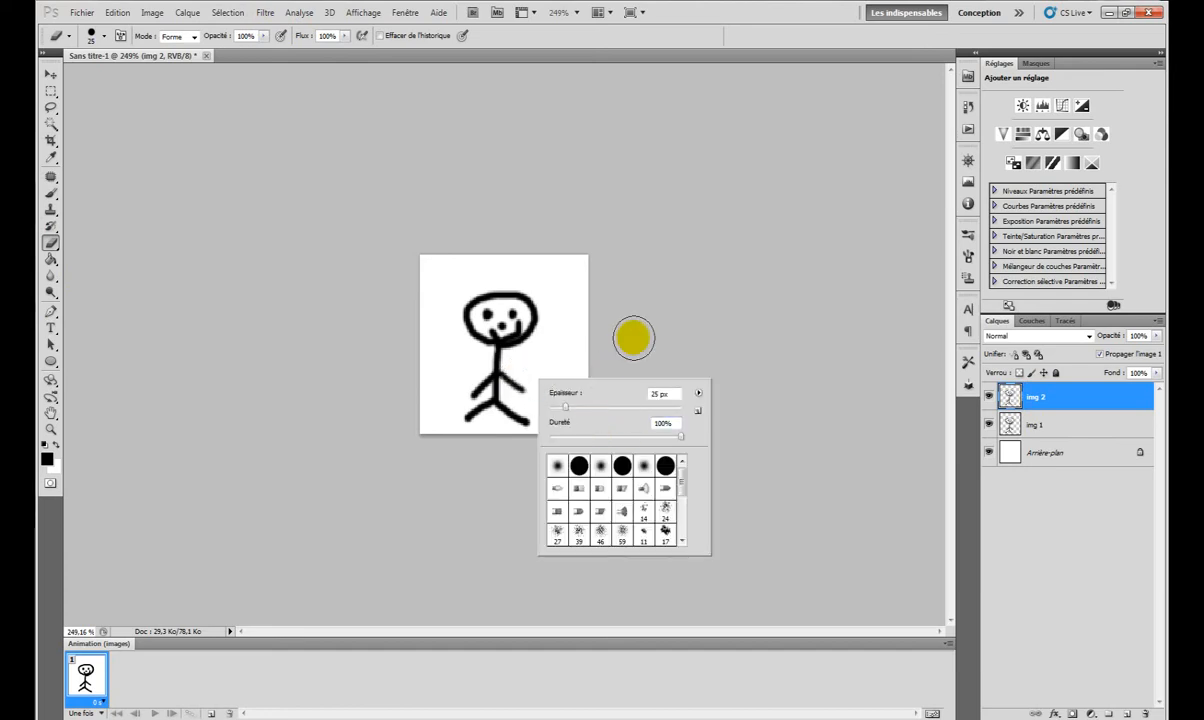
left_click(653, 314)
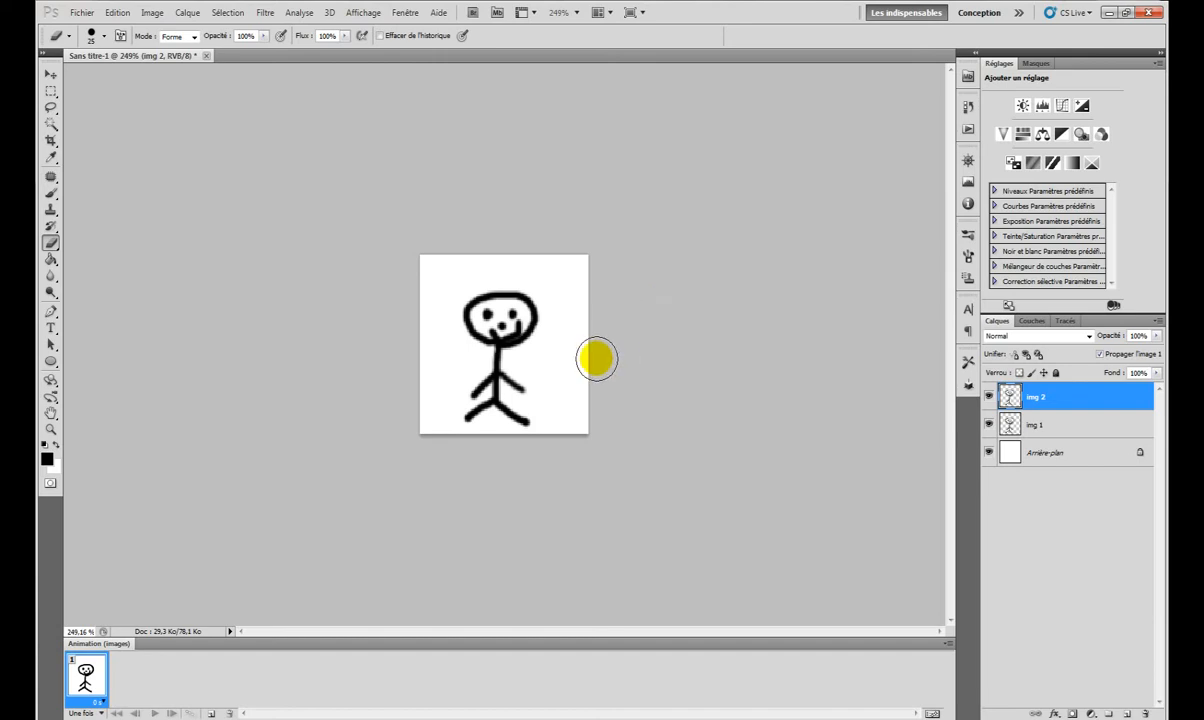
Step: Toggle the visibility of the img 1 layer to compare the two drawings, and leave img 1 hidden
left_click(988, 424)
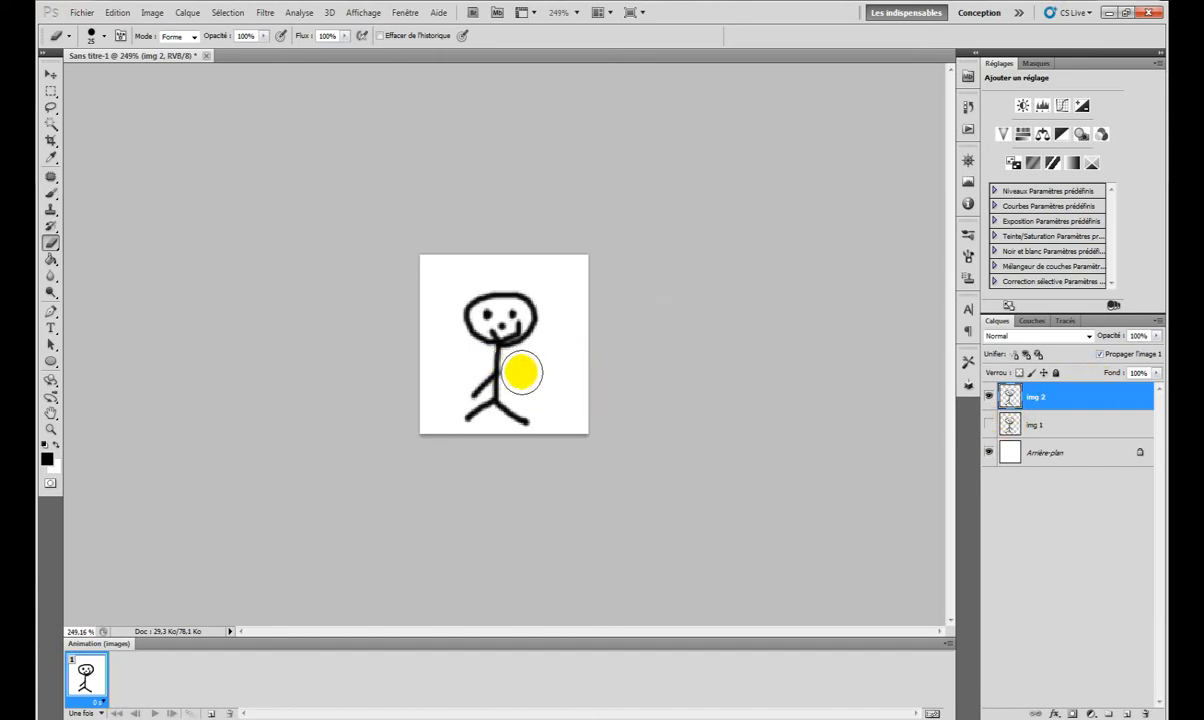
left_click(988, 425)
left_click(988, 425)
left_click(988, 425)
left_click(988, 425)
left_click(988, 425)
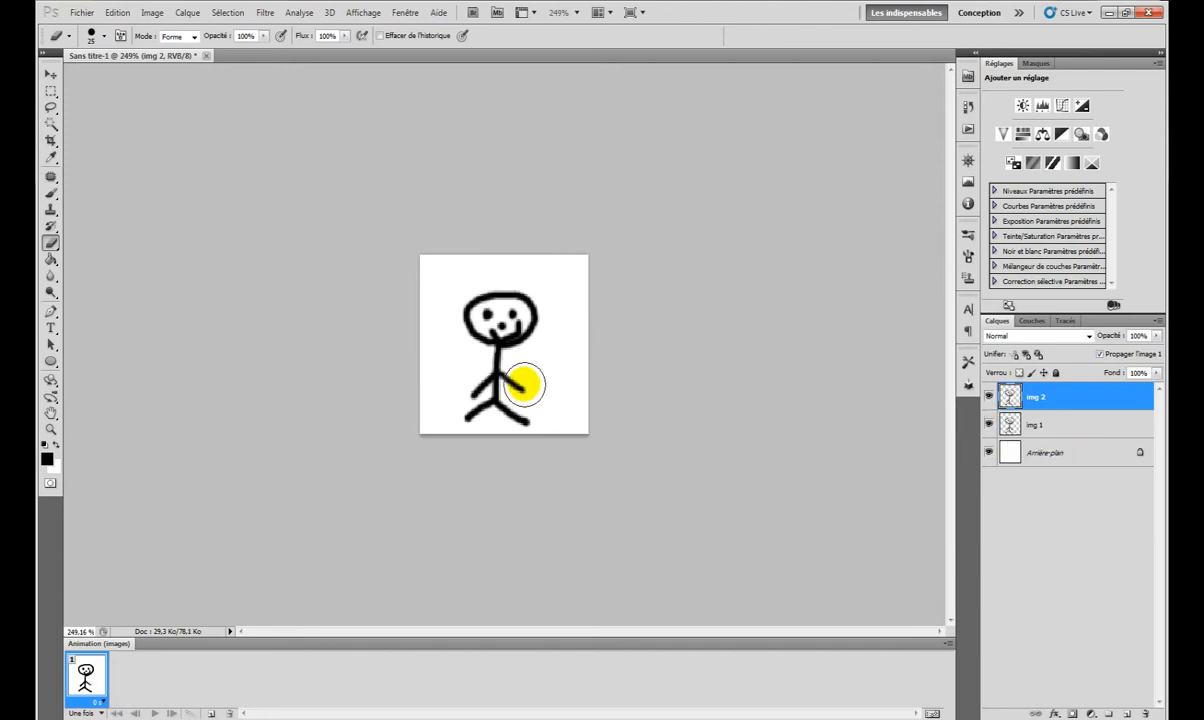
left_click(988, 425)
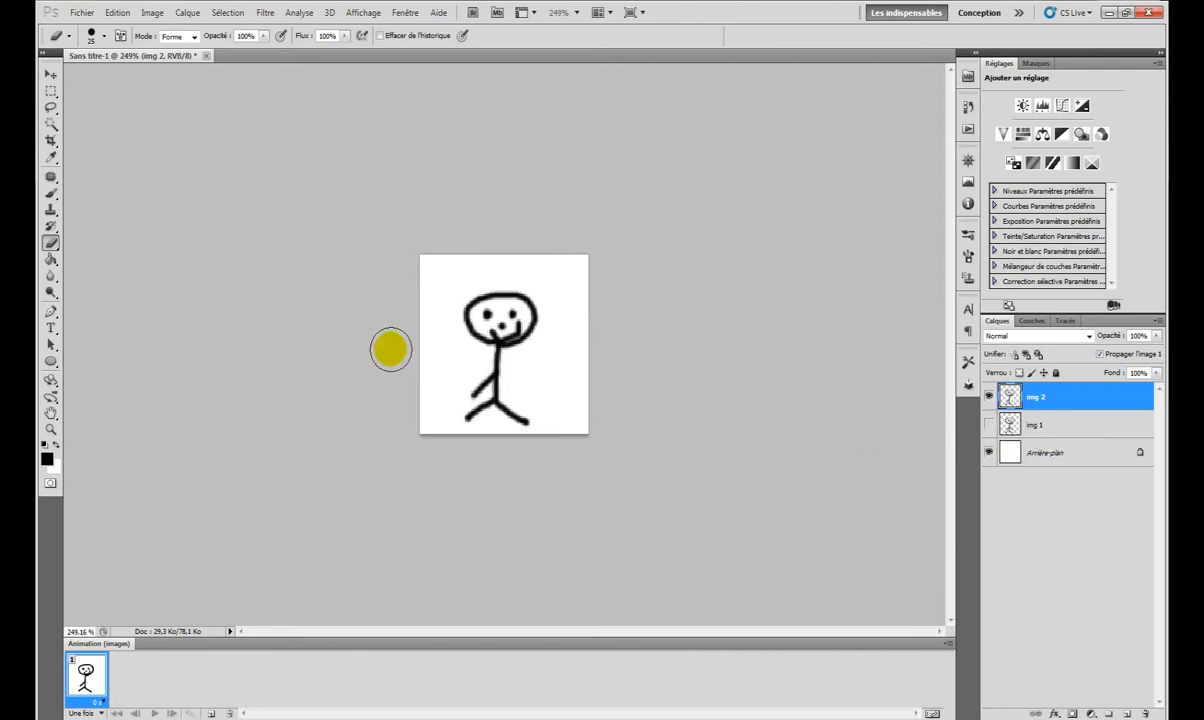
Step: Paint a raised right-hand arm on the stick figure in the img 2 layer with the black Brush
left_click(50, 193)
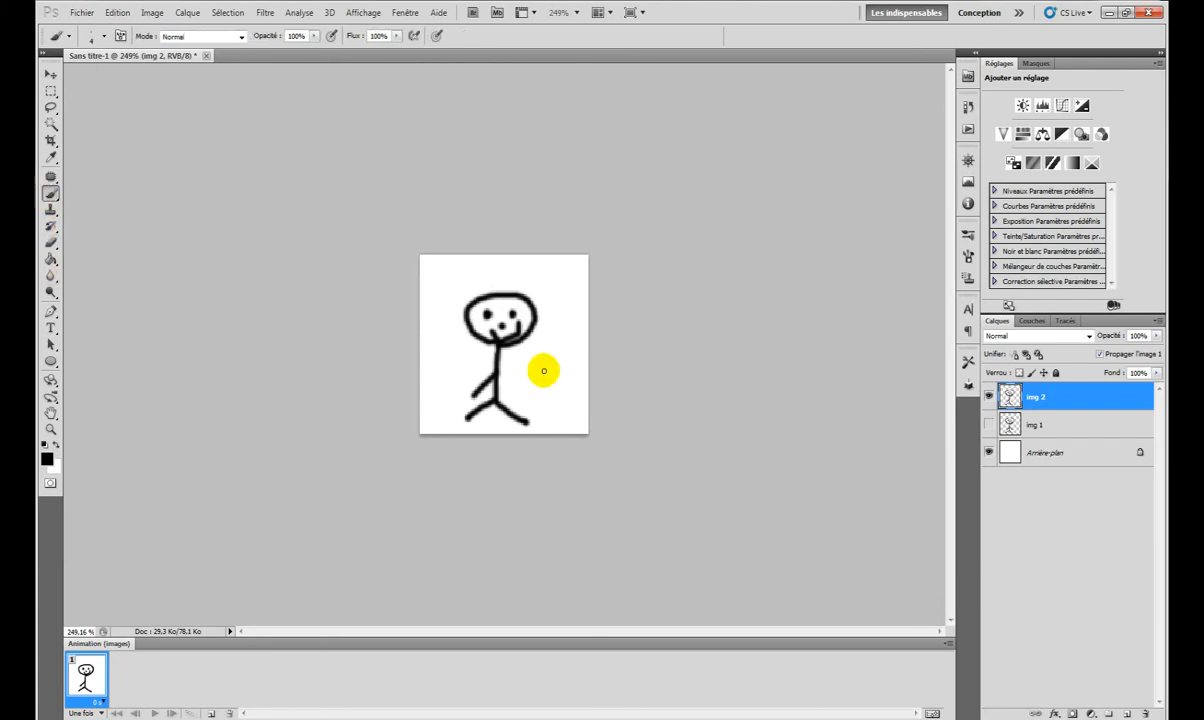
left_click_drag(495, 373, 534, 358)
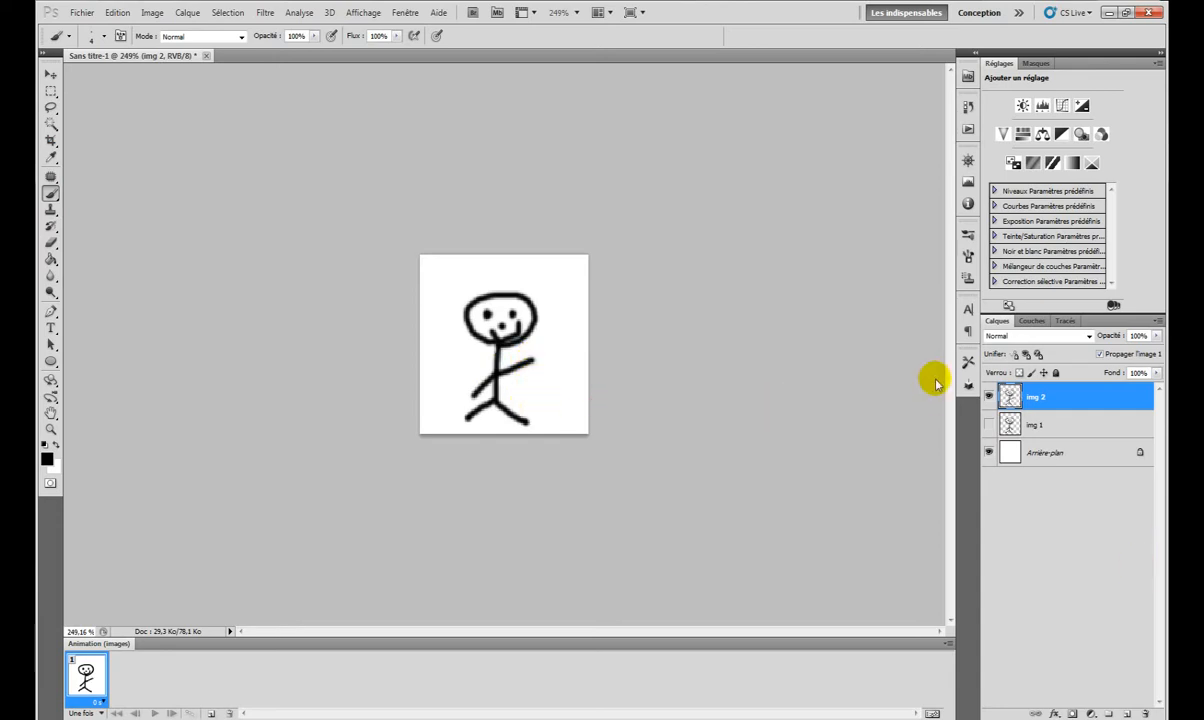
Step: Show the img 1 layer and toggle img 2 to compare the poses, leaving img 2 hidden for frame 1
left_click(987, 425)
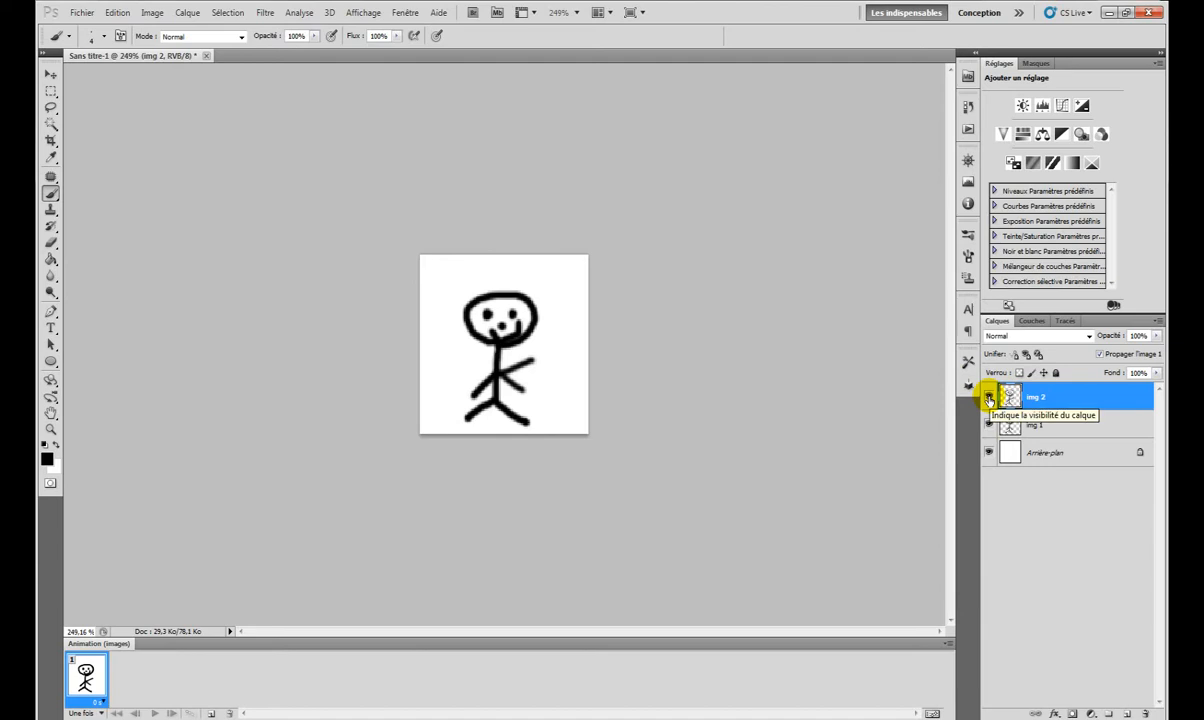
left_click(988, 398)
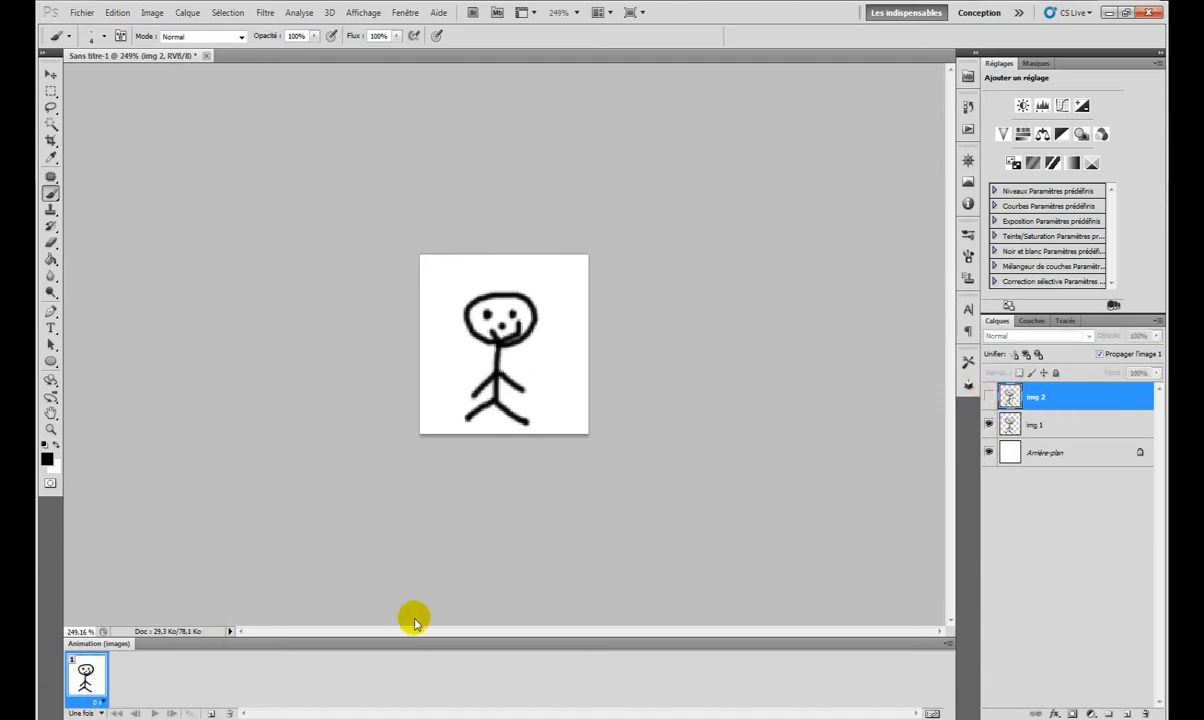
left_click(989, 398)
left_click(989, 398)
left_click(989, 398)
left_click(989, 398)
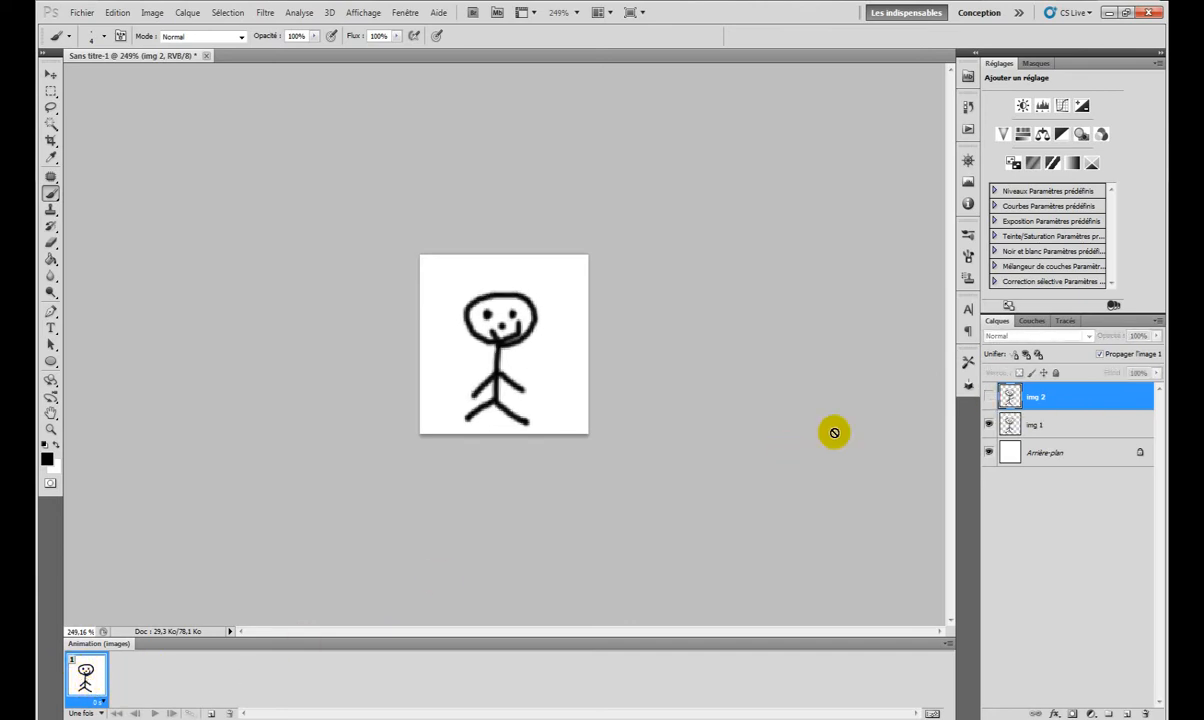
left_click(991, 398)
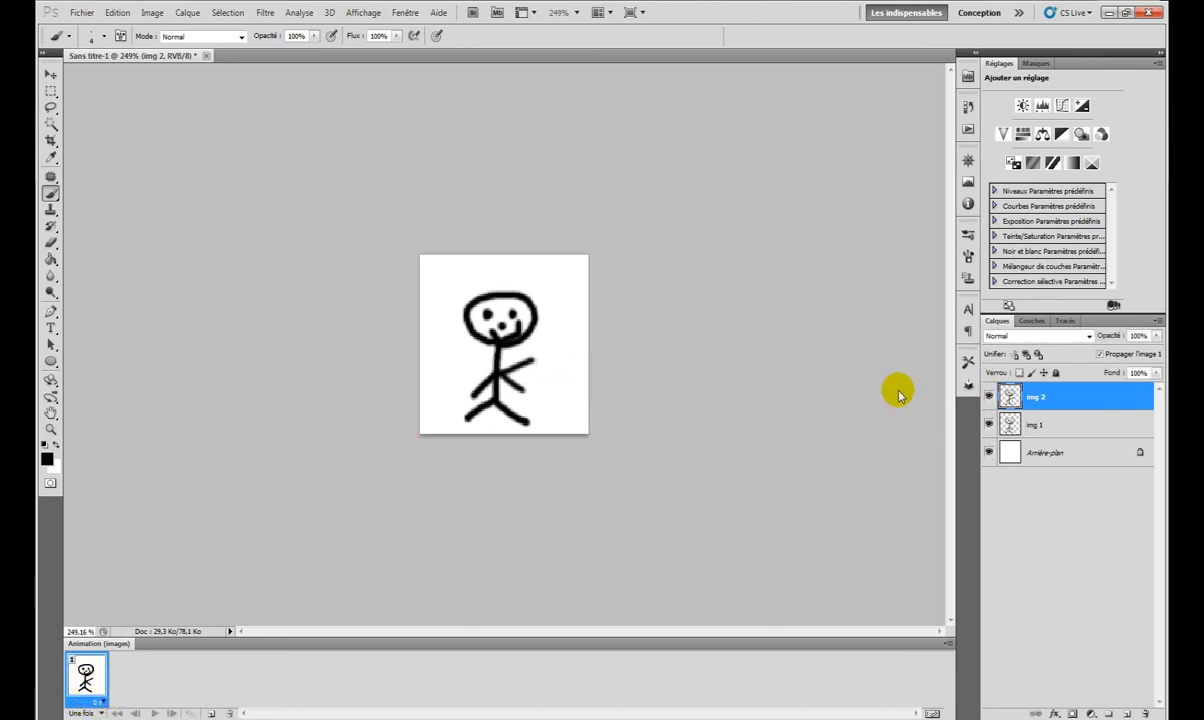
left_click(989, 397)
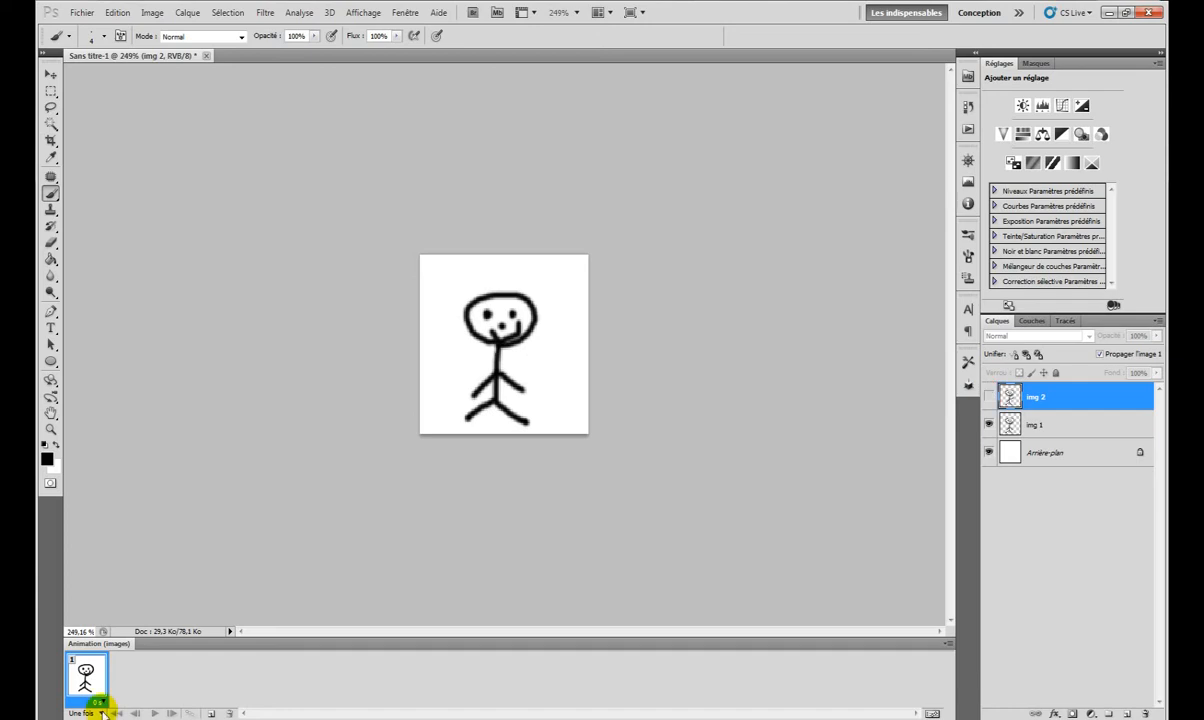
Step: Add a second animation frame that shows the img 2 layer and hides img 1
left_click(213, 713)
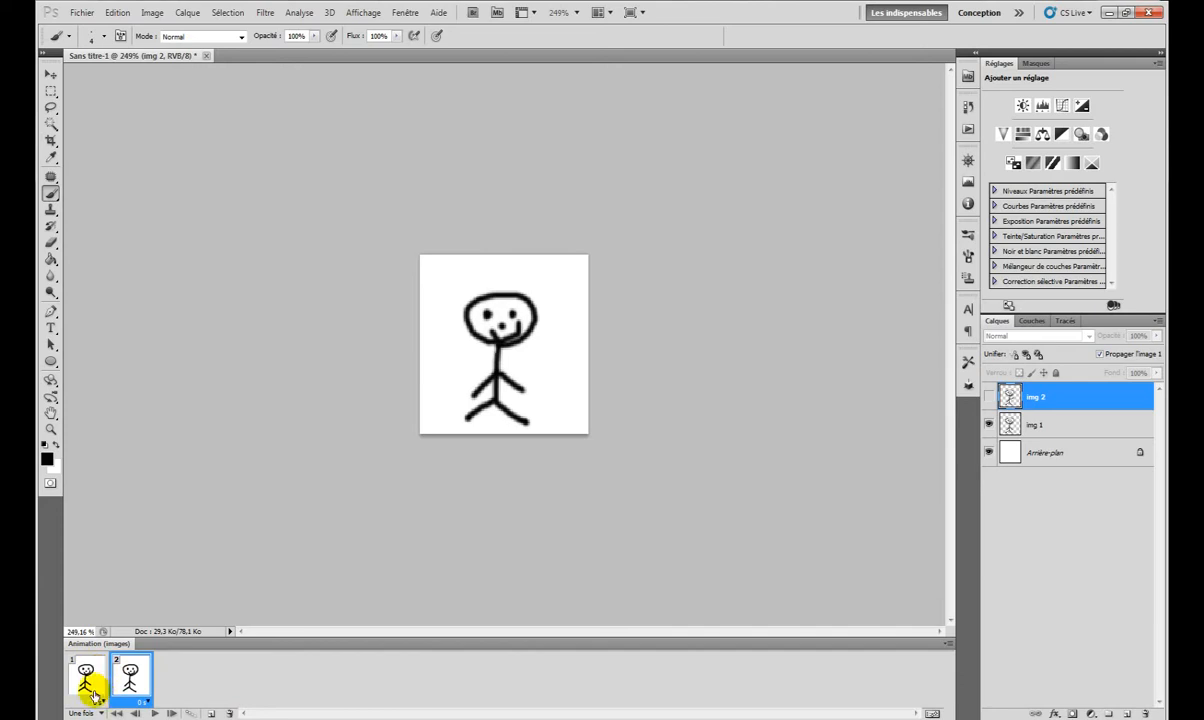
left_click(989, 424)
left_click(989, 396)
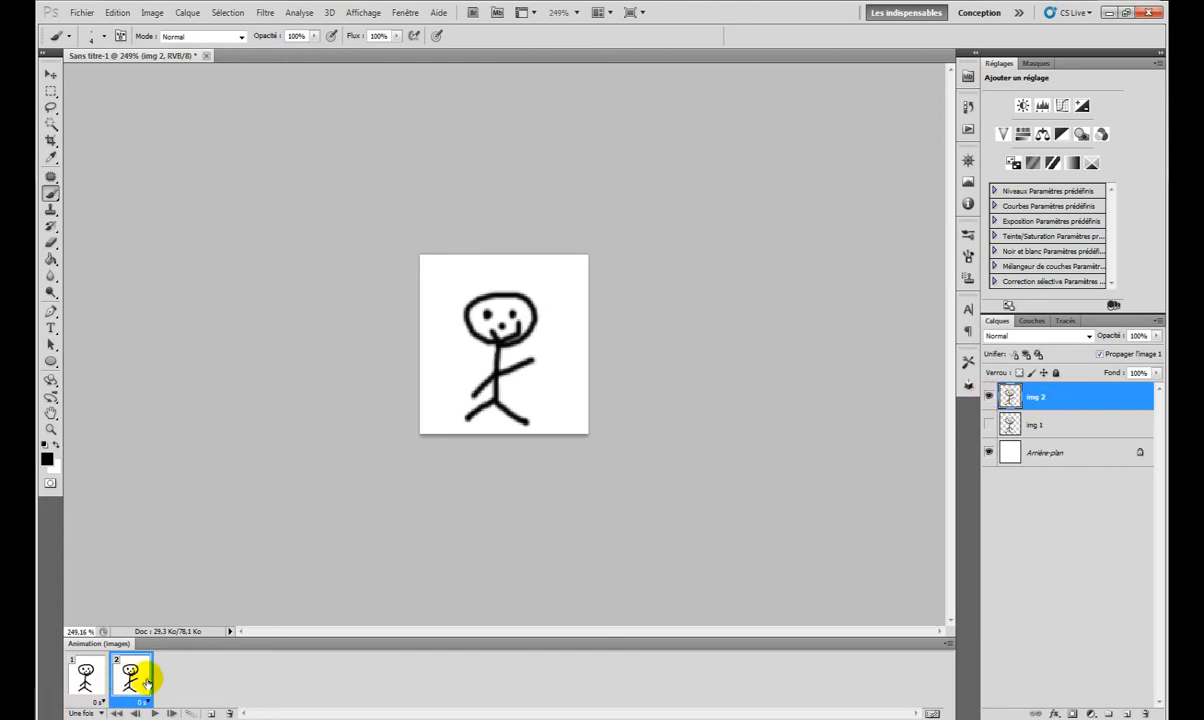
Step: Preview the animation with a duplicated third frame, and delete that extra frame
left_click(211, 713)
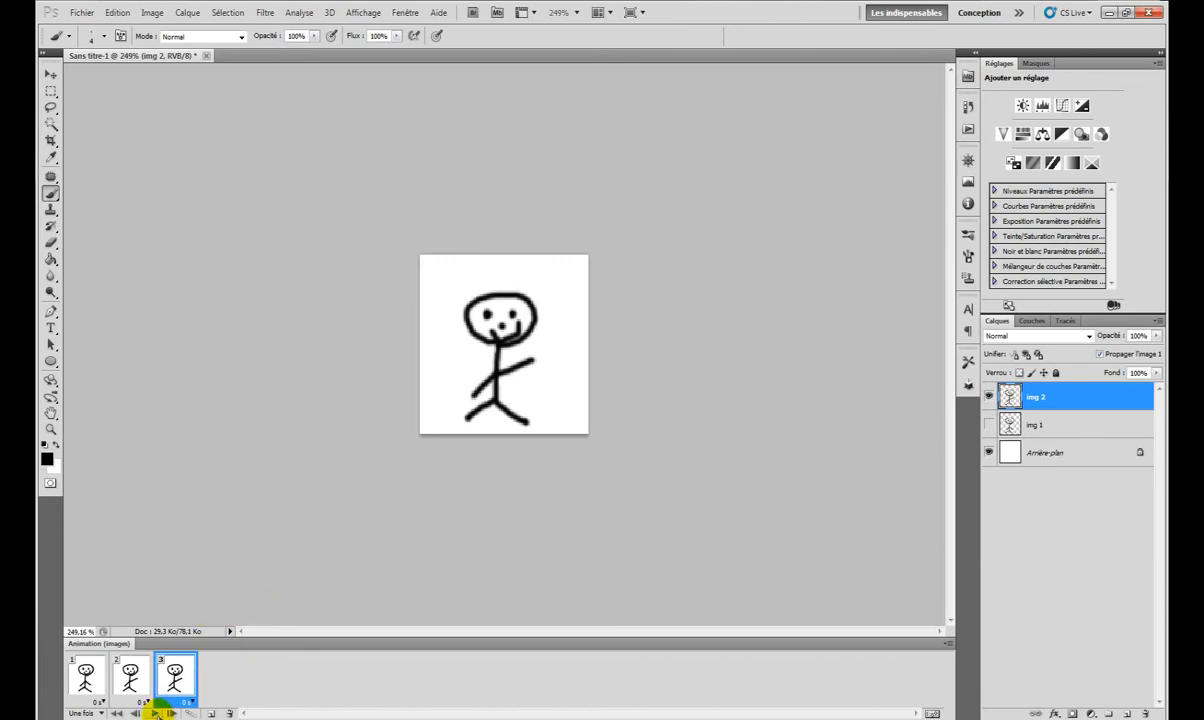
left_click(156, 713)
left_click(157, 712)
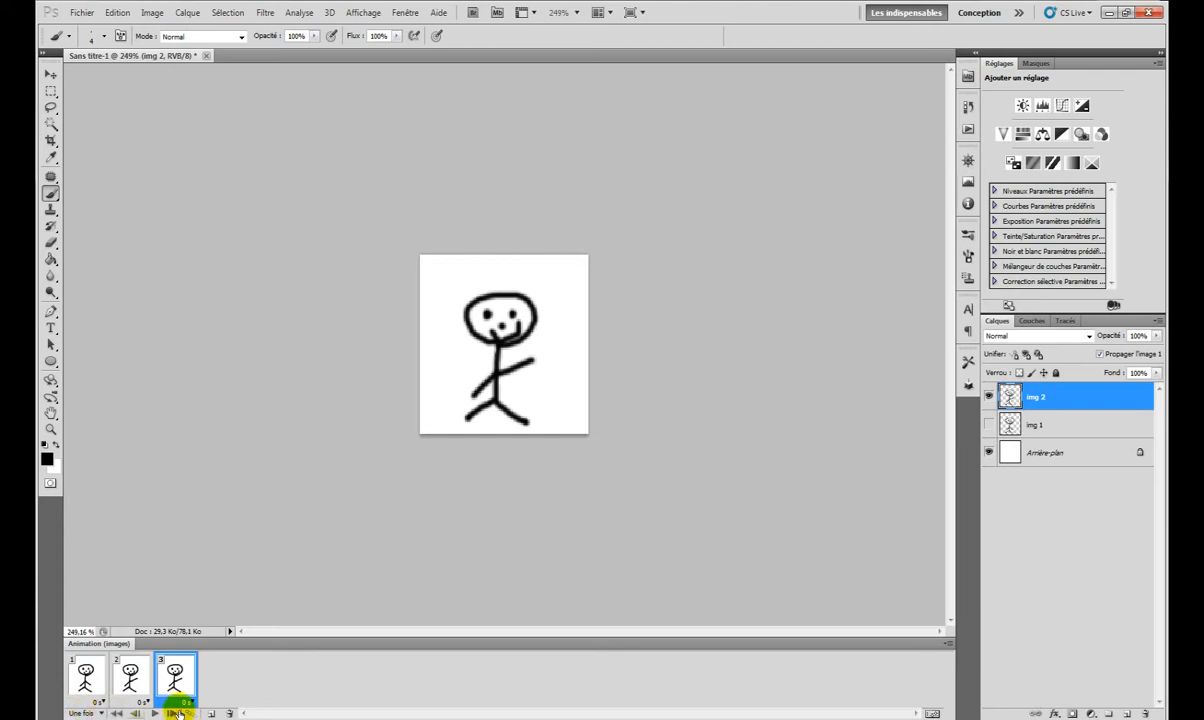
left_click(227, 713)
Step: Set the animation's looping option to Toujours and play it to check the movement
left_click(156, 712)
left_click(99, 710)
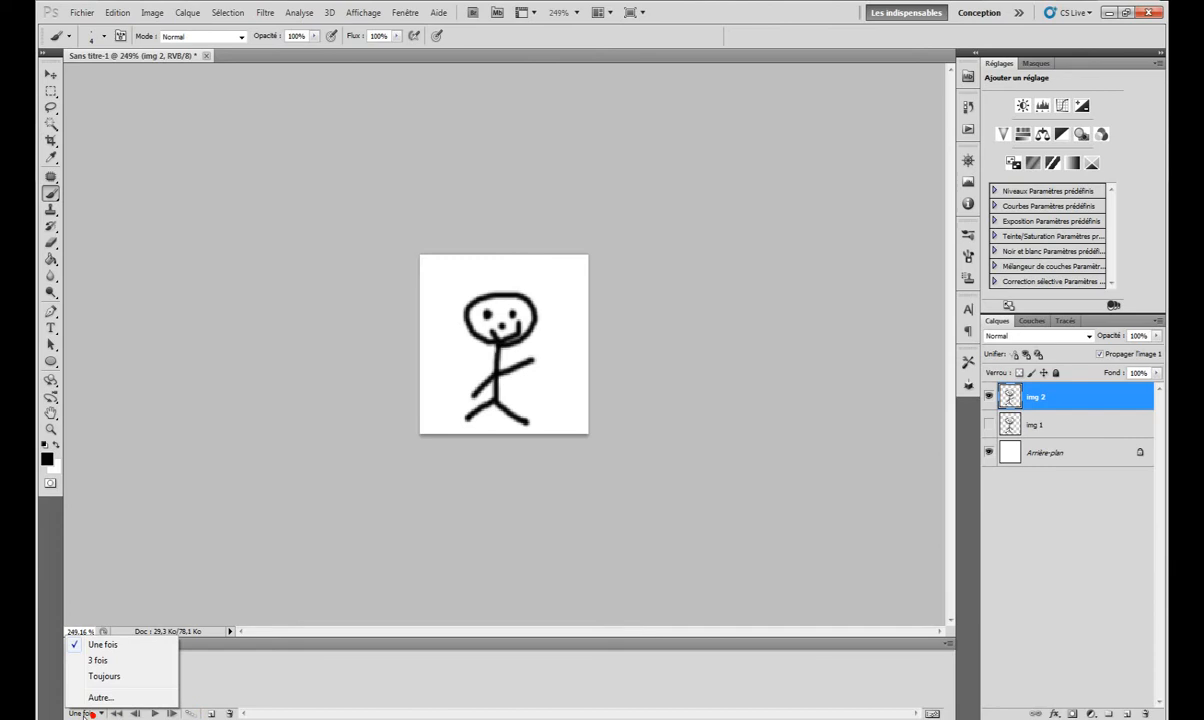
left_click(78, 712)
left_click(78, 712)
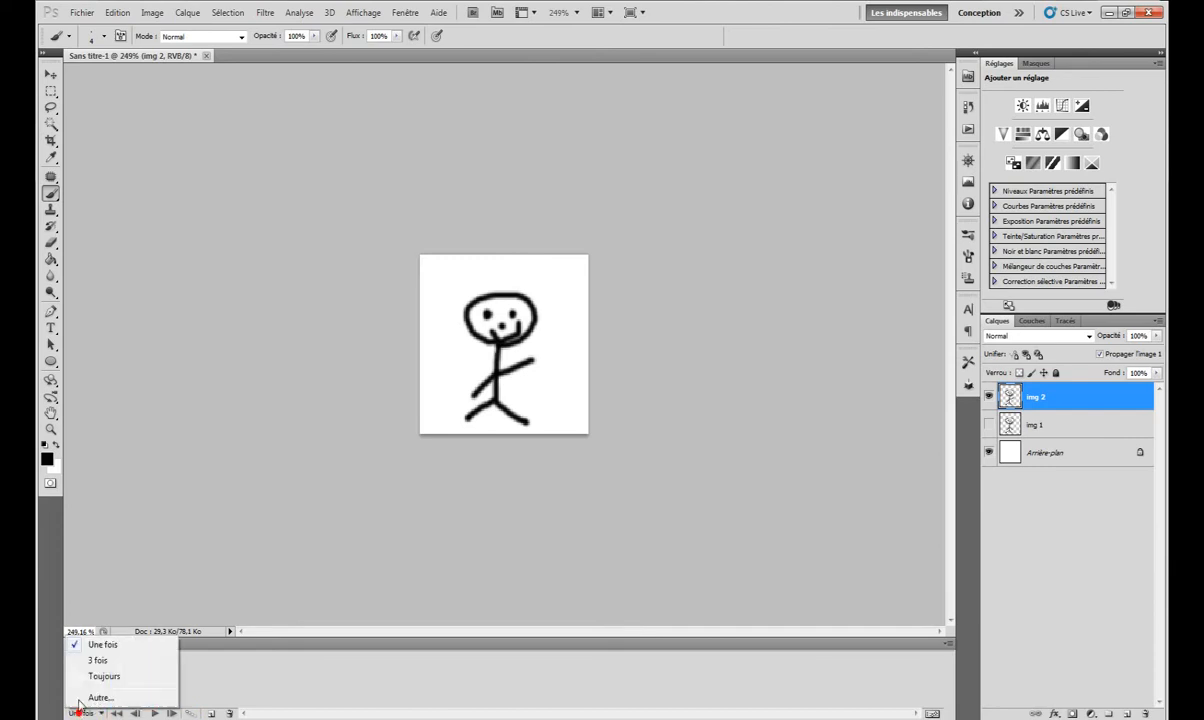
left_click(134, 679)
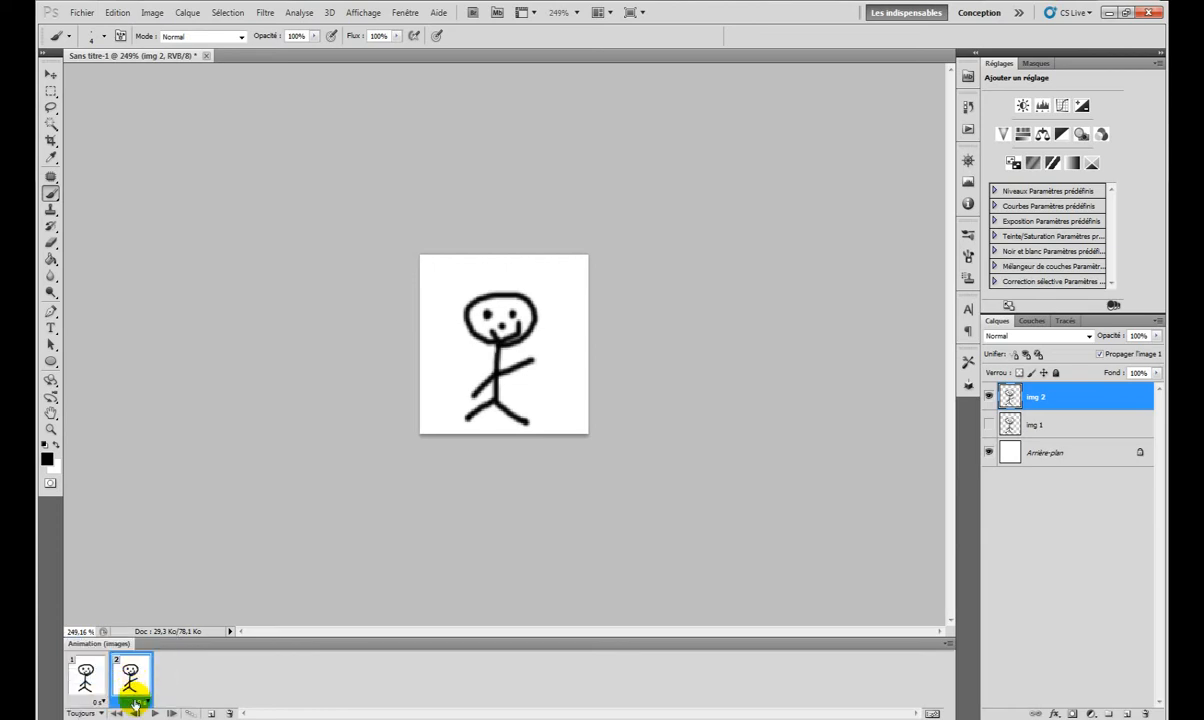
left_click(155, 713)
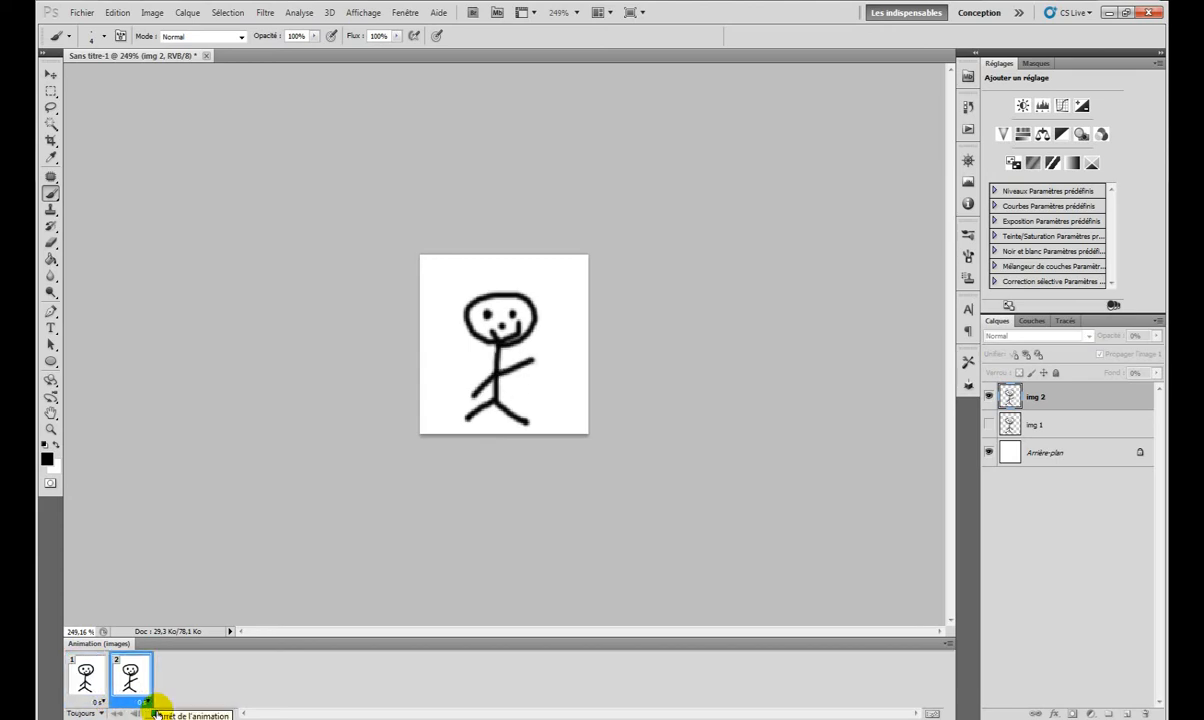
left_click(155, 713)
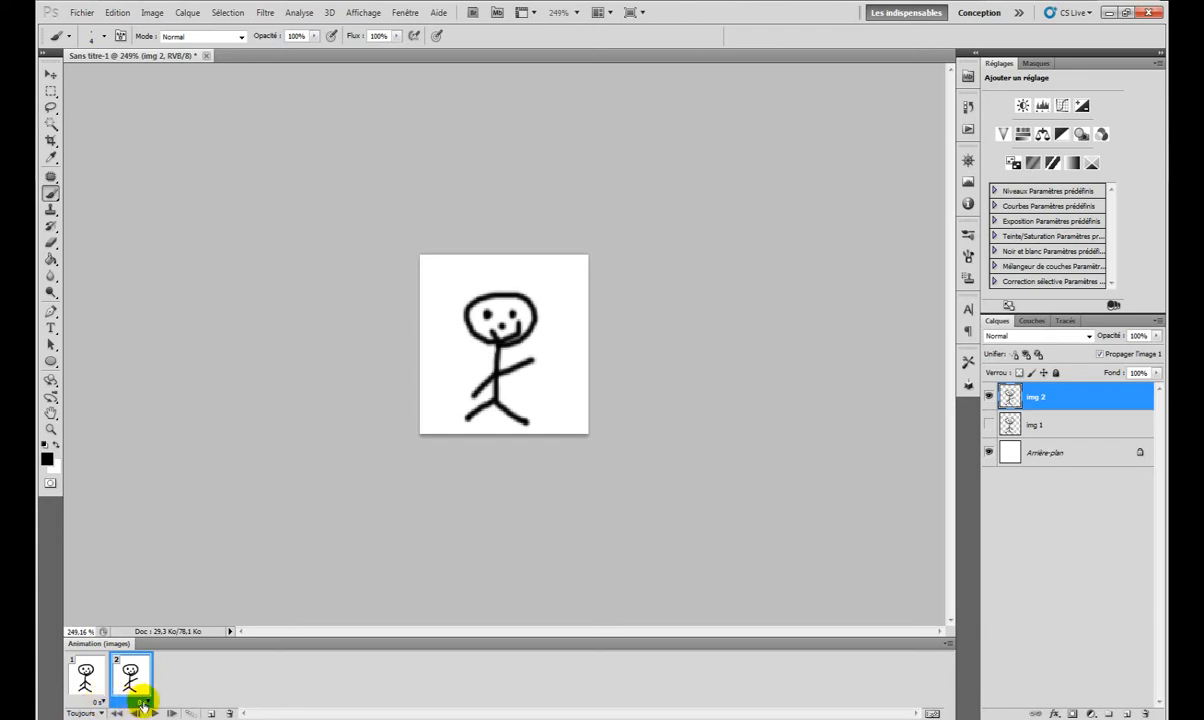
Step: Set the delay of both animation frames to 0,5 second and preview the animation
left_click(96, 704)
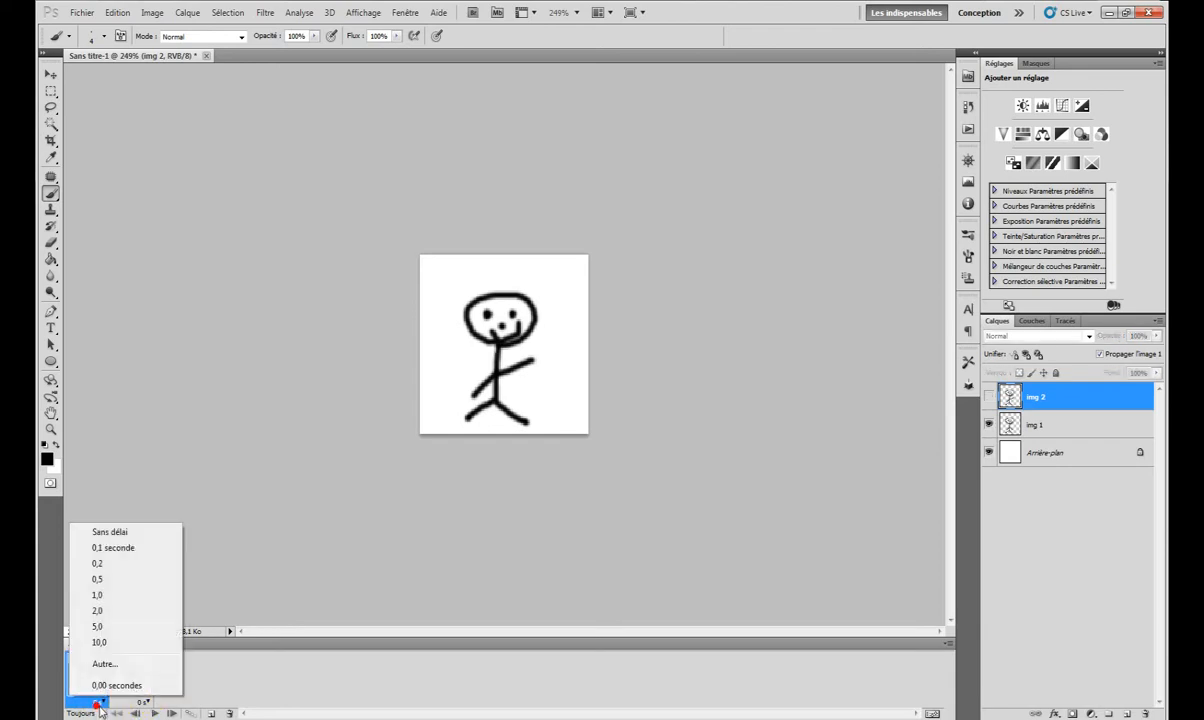
left_click(96, 579)
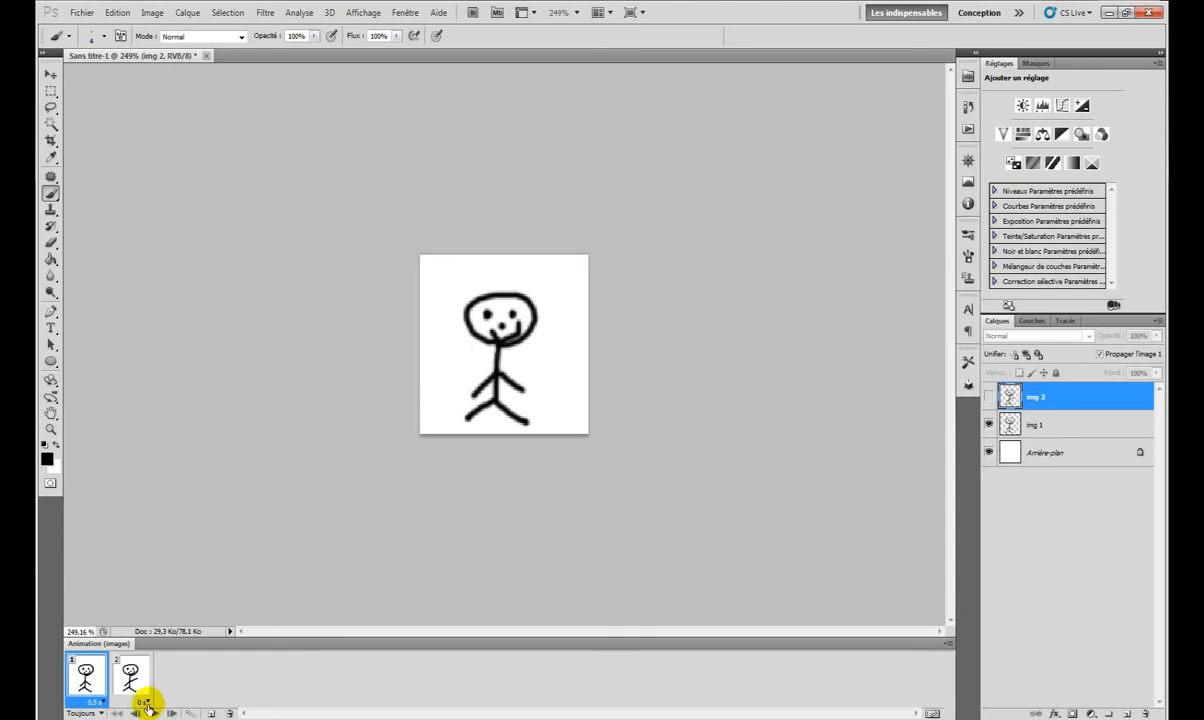
left_click(143, 702)
left_click(142, 579)
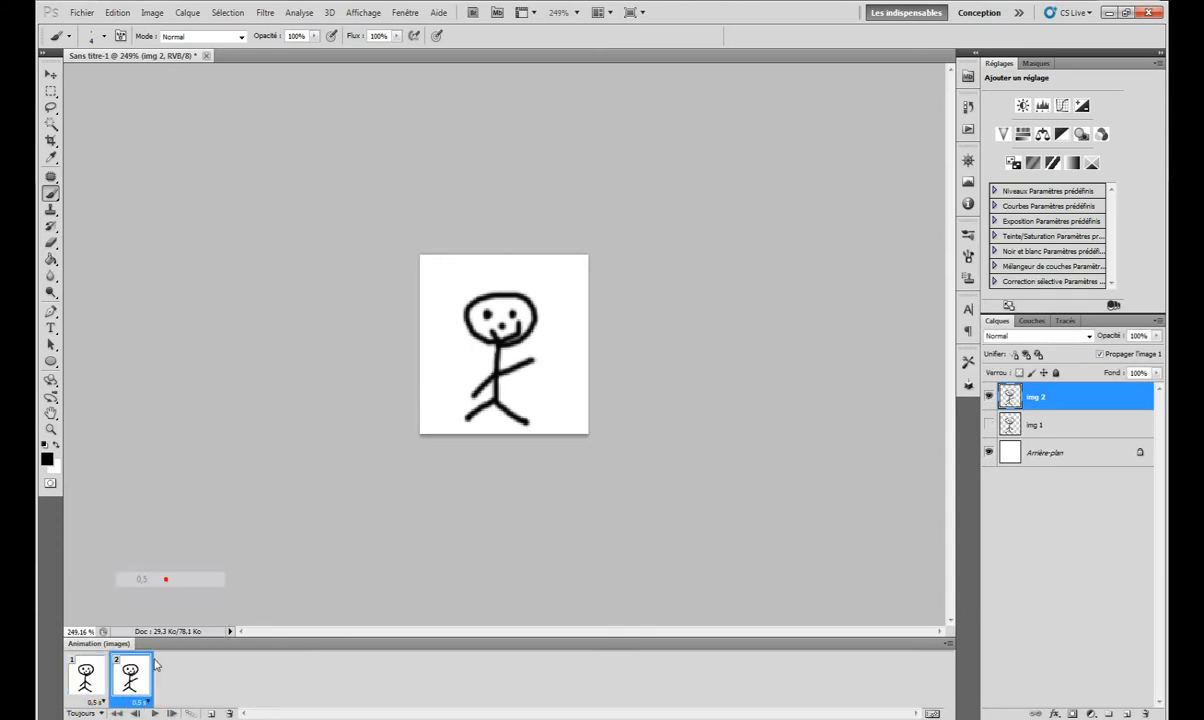
left_click(156, 713)
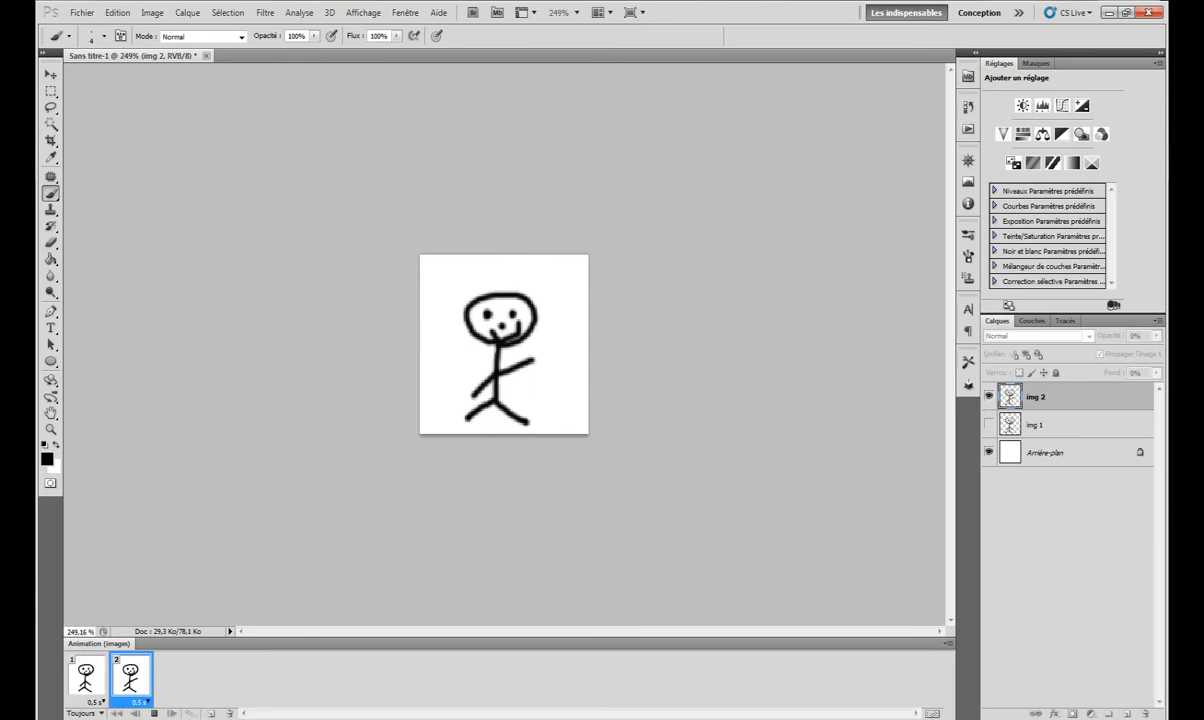
left_click(153, 713)
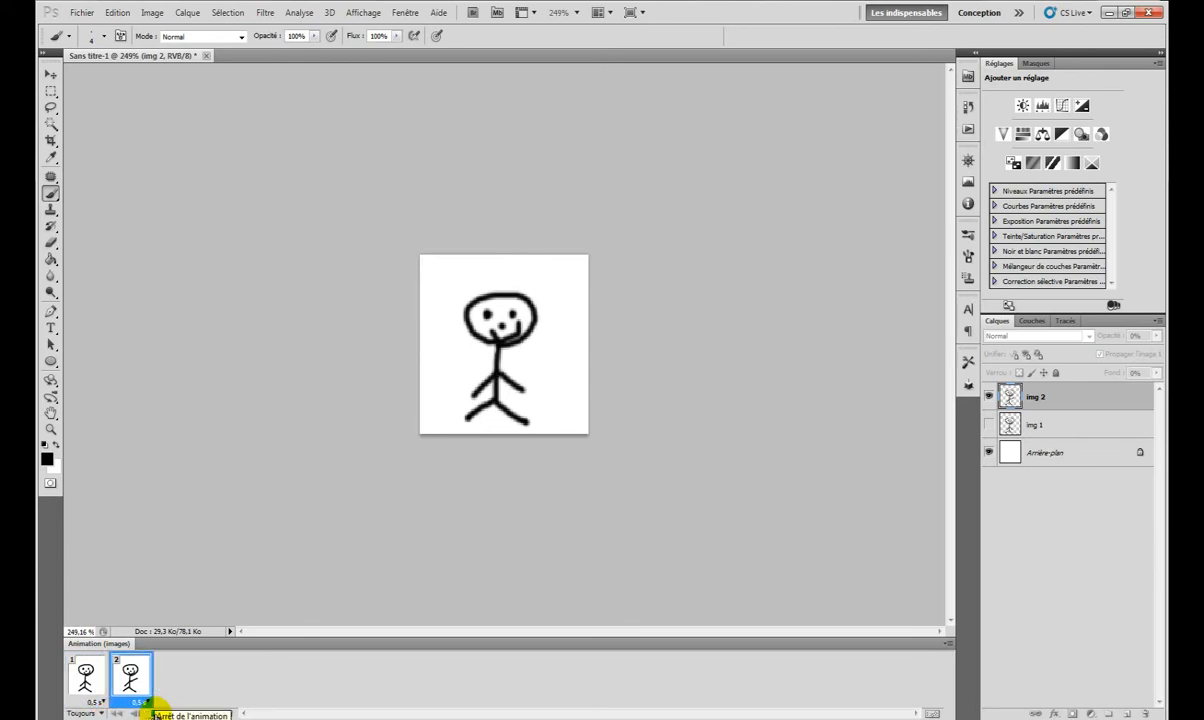
left_click(155, 713)
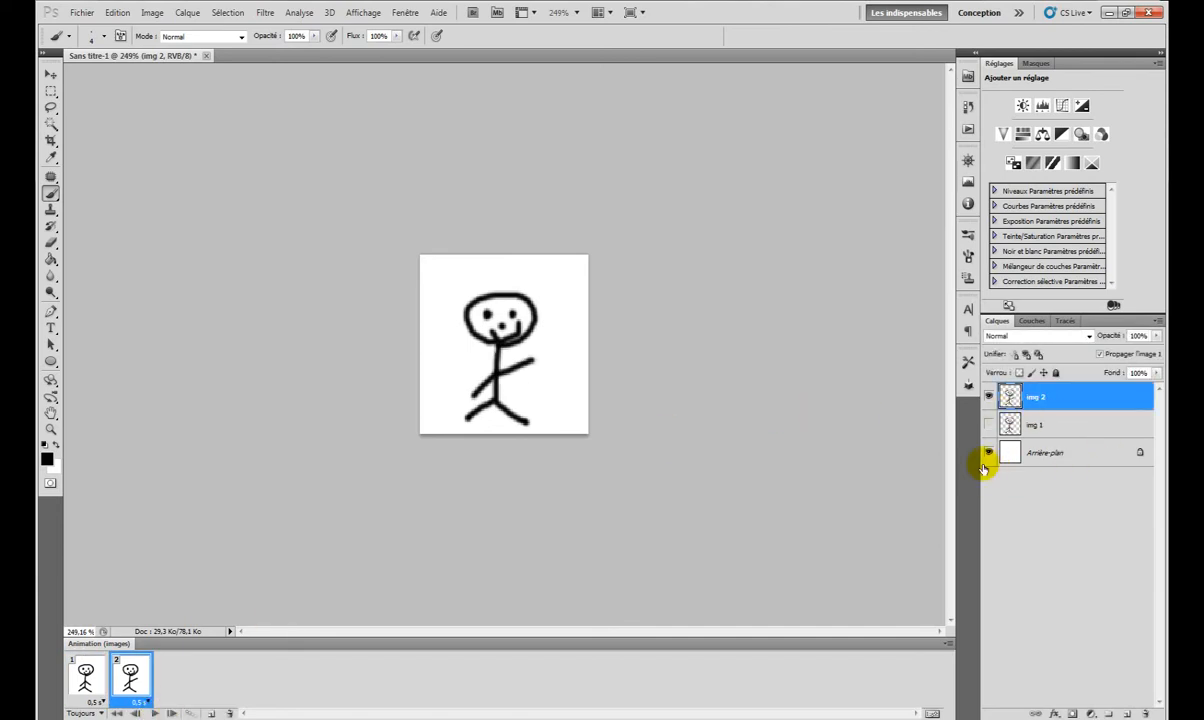
Step: Fill the Arrière-plan layer with bright blue (1200ff) using the Paint Bucket
left_click(1024, 451)
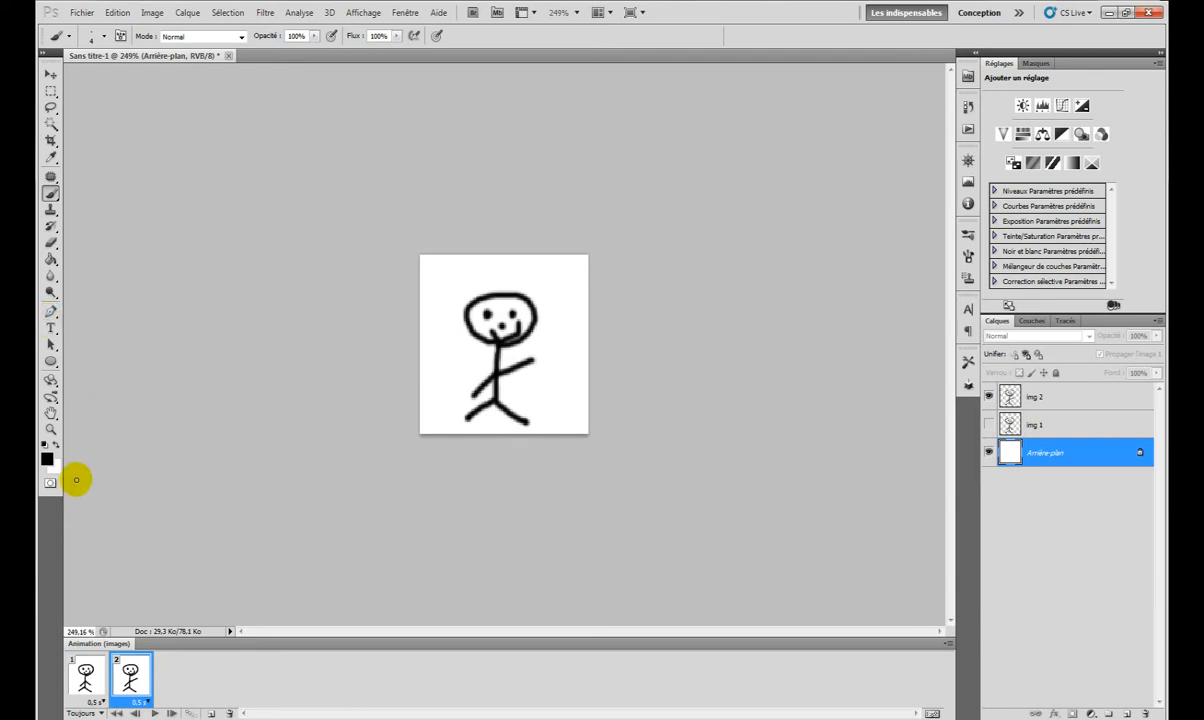
left_click(46, 459)
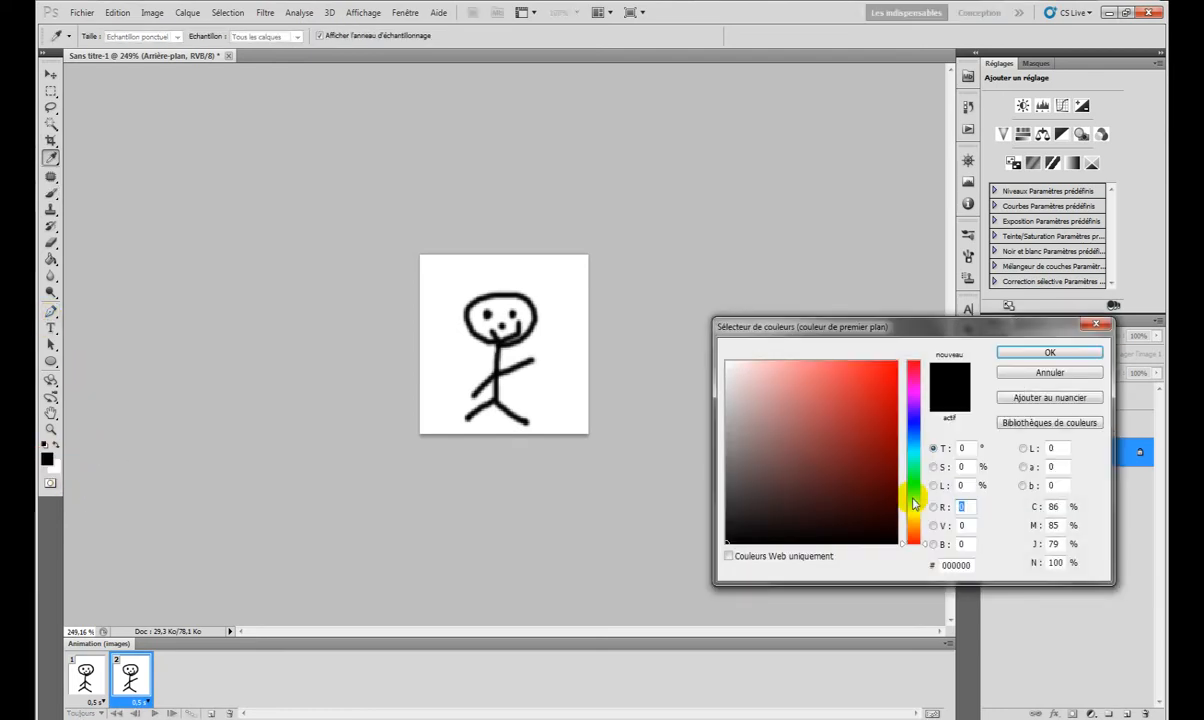
left_click(914, 418)
left_click(903, 366)
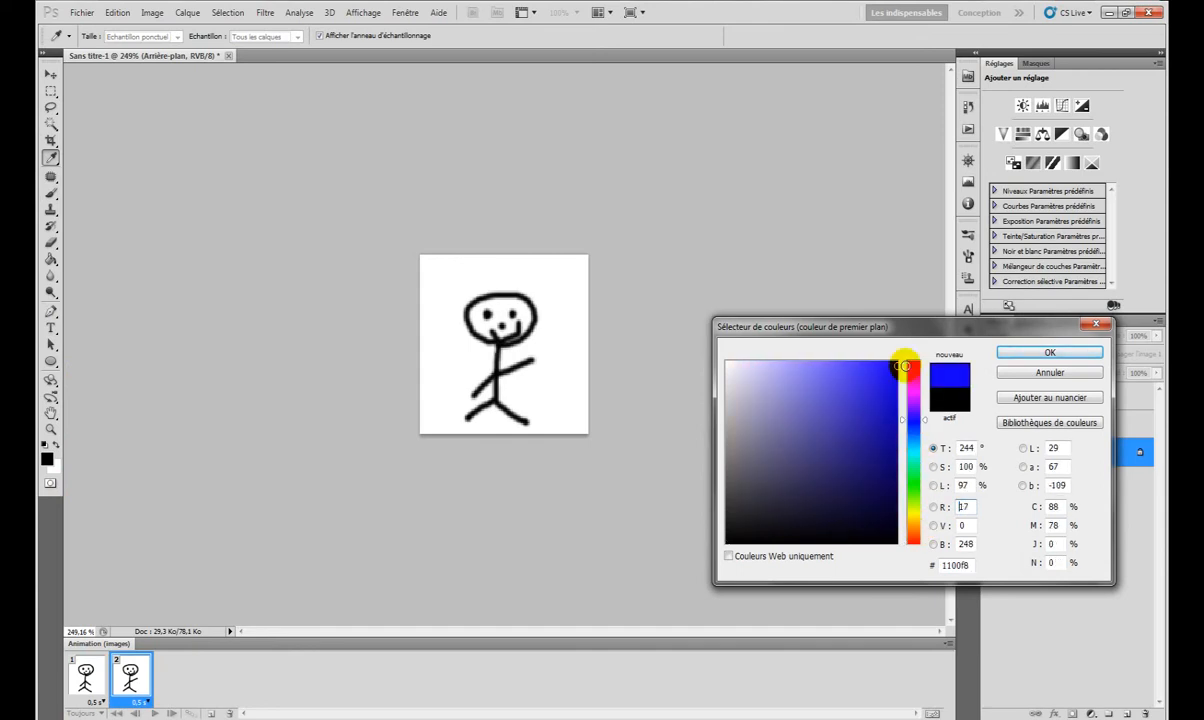
left_click(1046, 351)
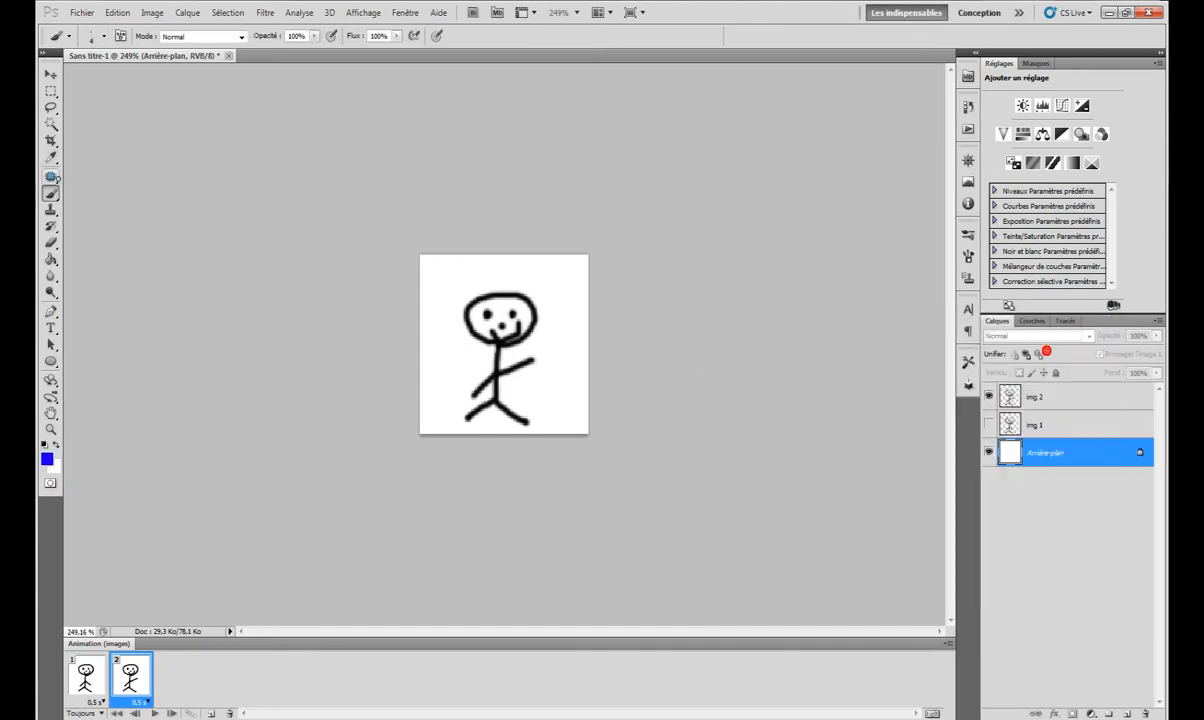
left_click(50, 258)
left_click(441, 358)
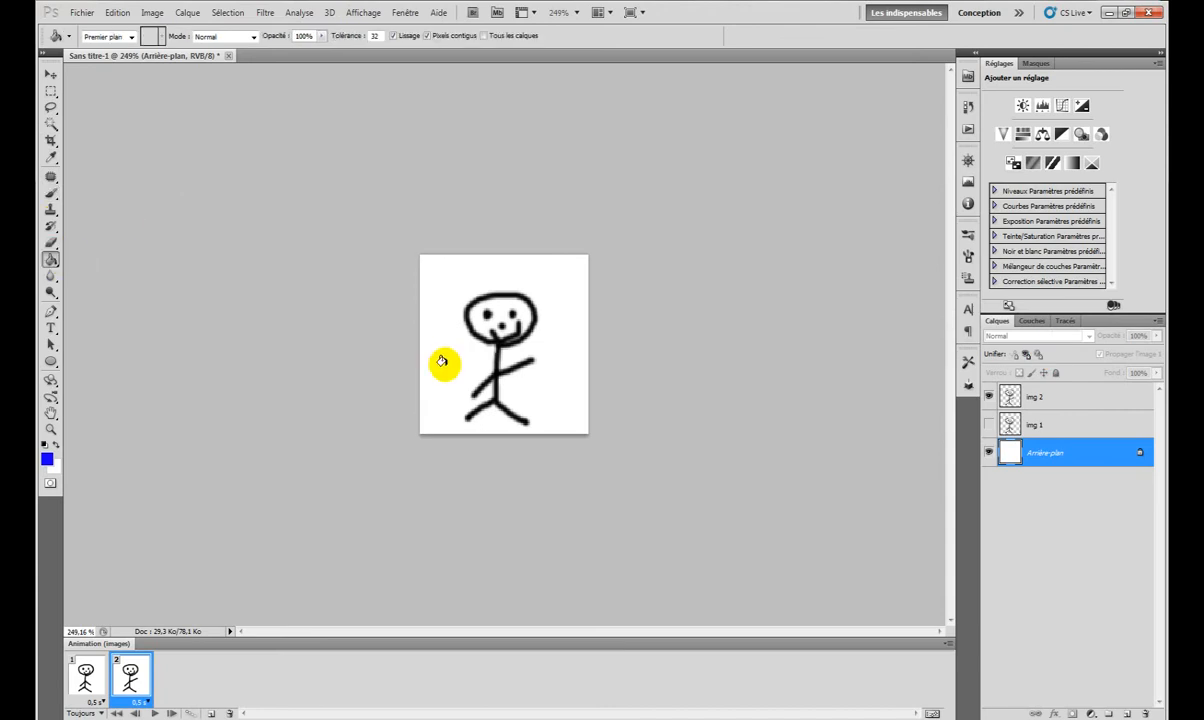
Step: Refill the Arrière-plan layer with light blue (00baff)
left_click(46, 458)
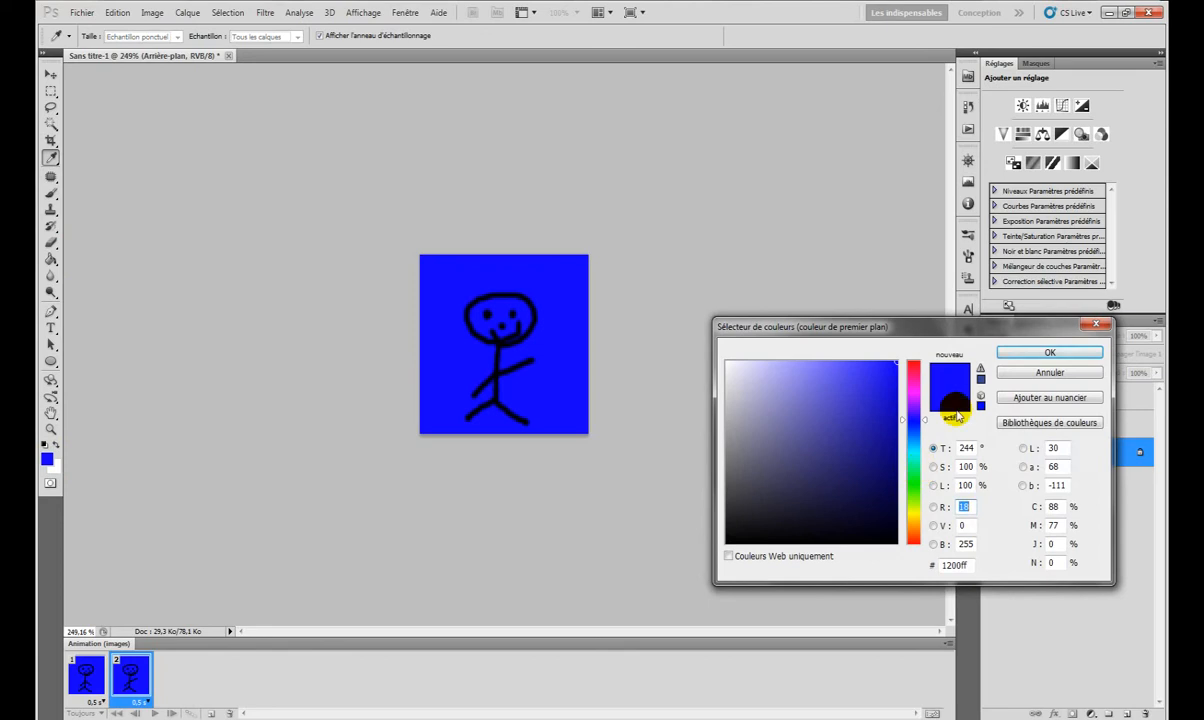
left_click_drag(912, 458, 914, 440)
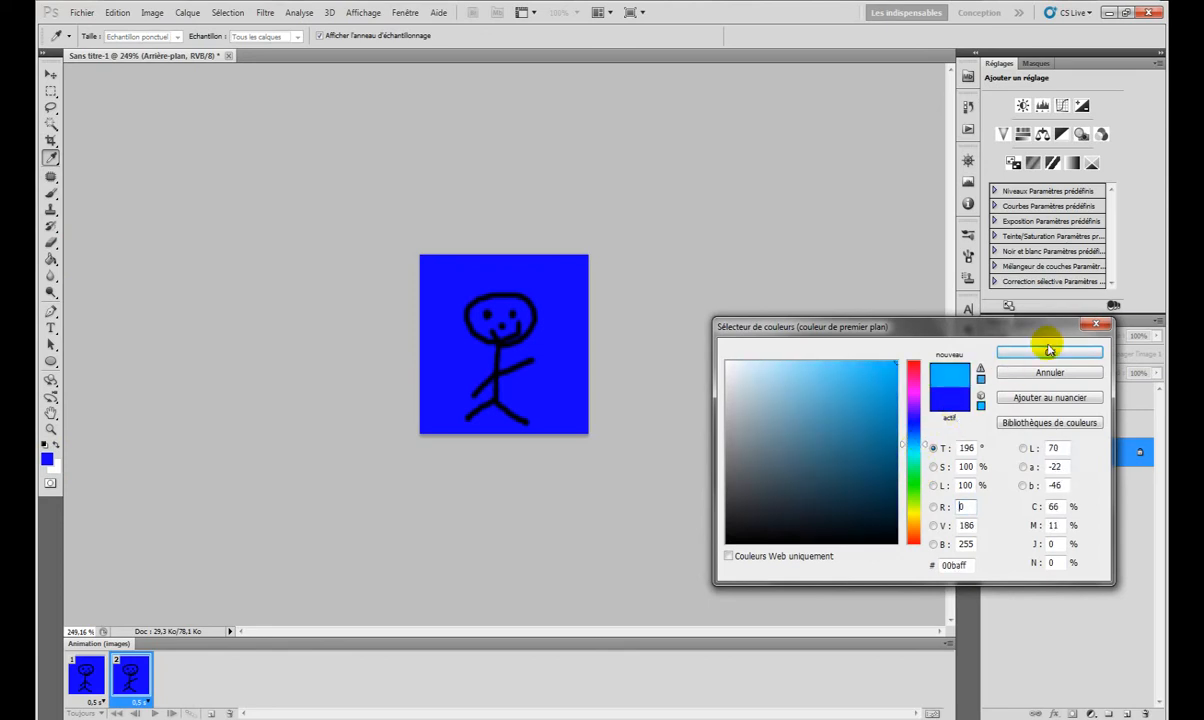
left_click(1046, 352)
left_click(546, 354)
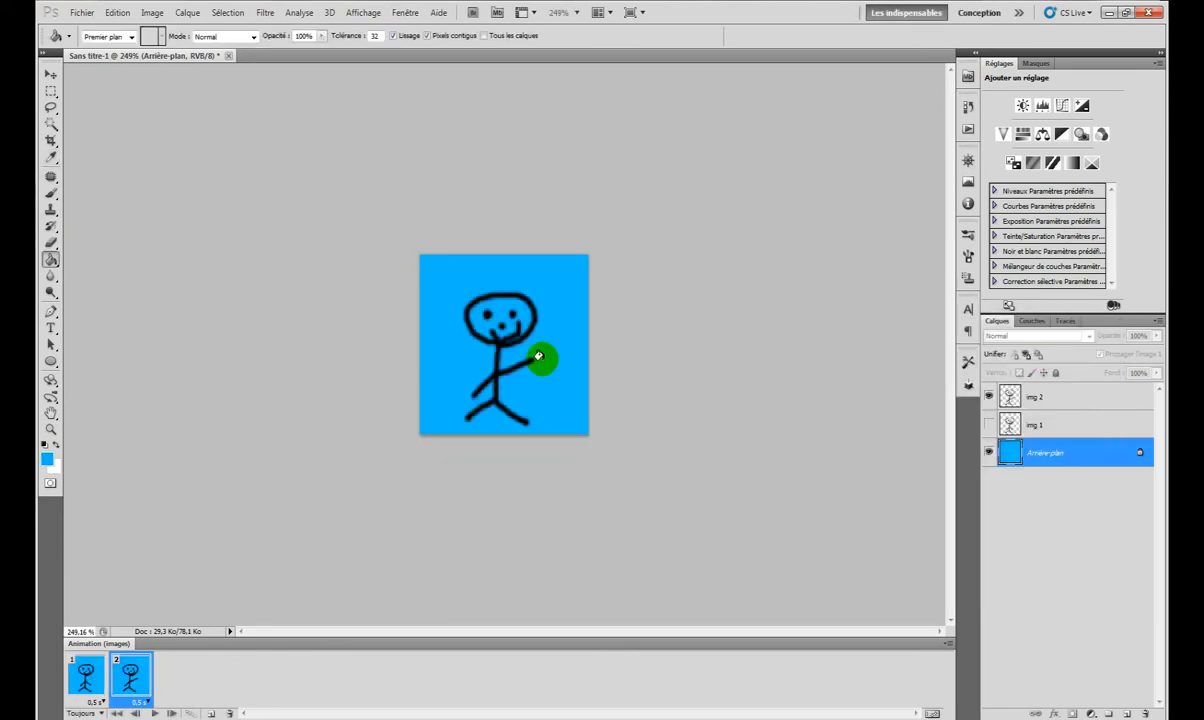
Step: Paint a yellow (deff00) sun with rays in the canvas's upper-left corner on the Arrière-plan layer, and preview the animation
left_click(51, 194)
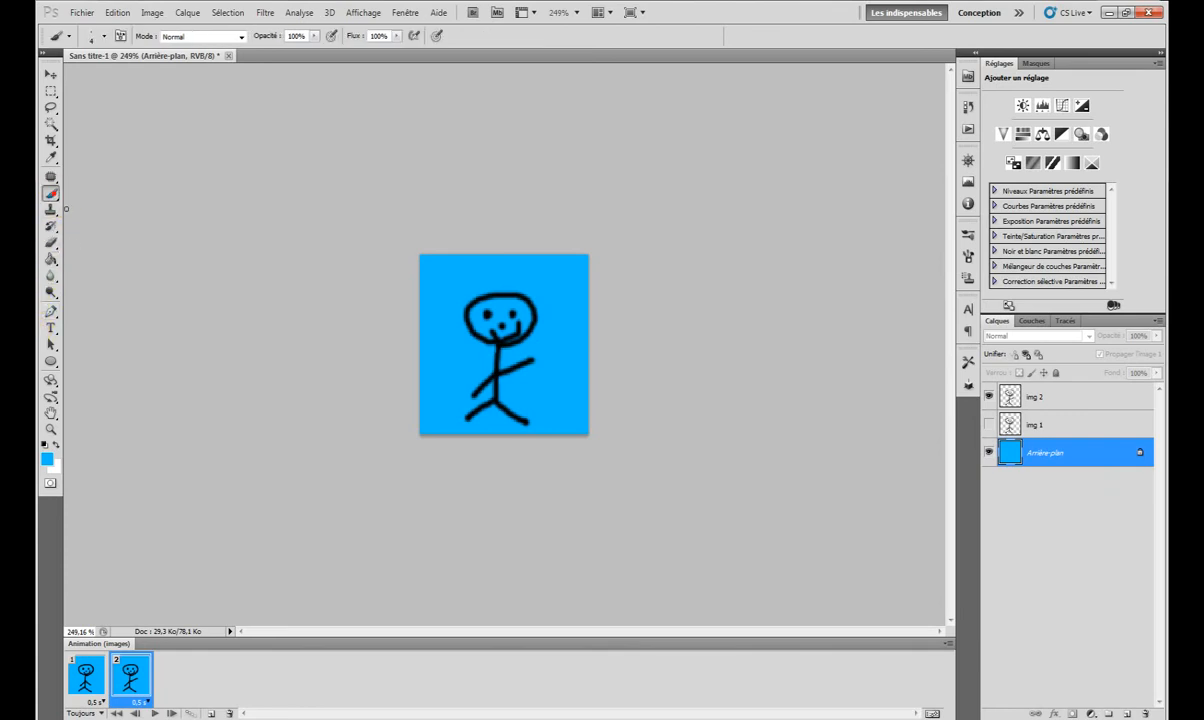
left_click(46, 458)
left_click(899, 508)
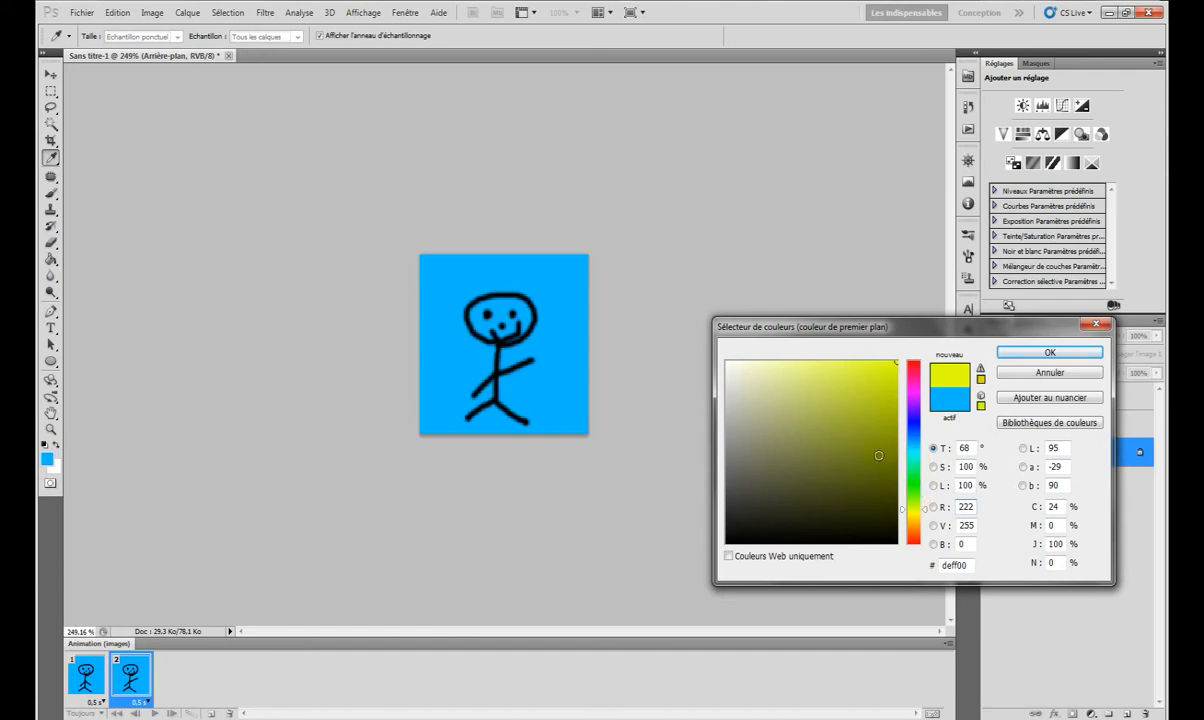
left_click(1030, 354)
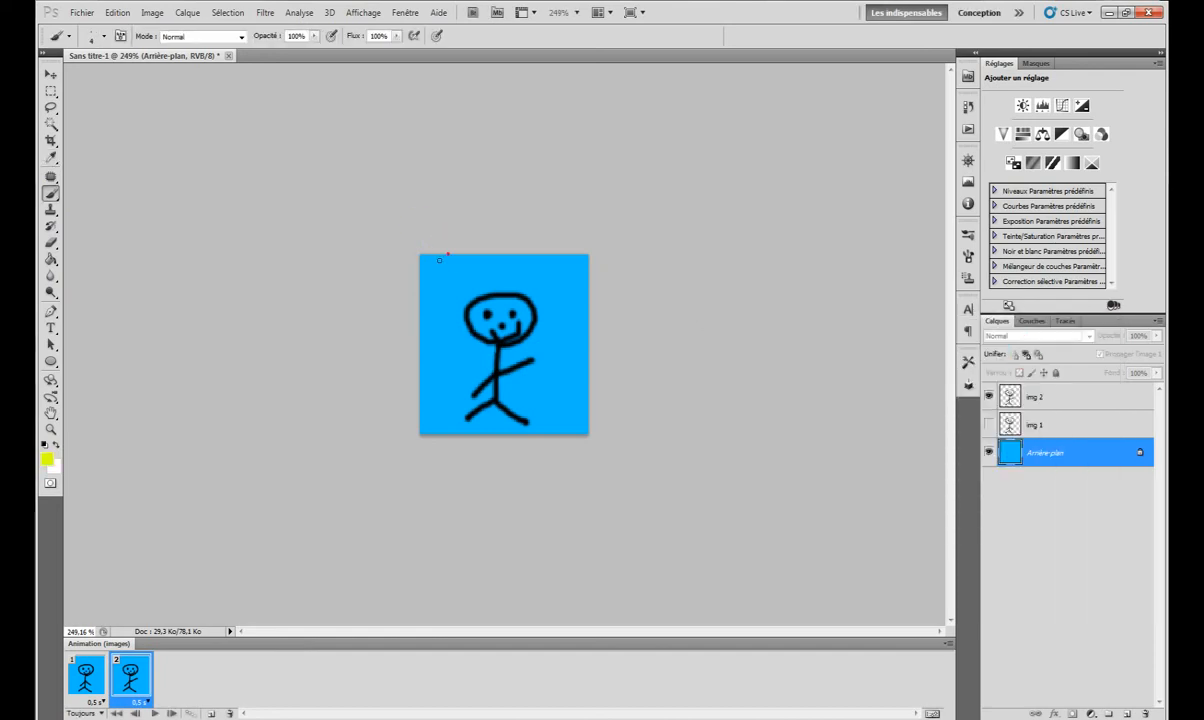
mouse_move(447, 254)
left_mouse_down()
mouse_move(413, 278)
mouse_move(410, 267)
mouse_move(430, 259)
mouse_move(428, 320)
mouse_move(487, 286)
left_mouse_up()
left_click(475, 262)
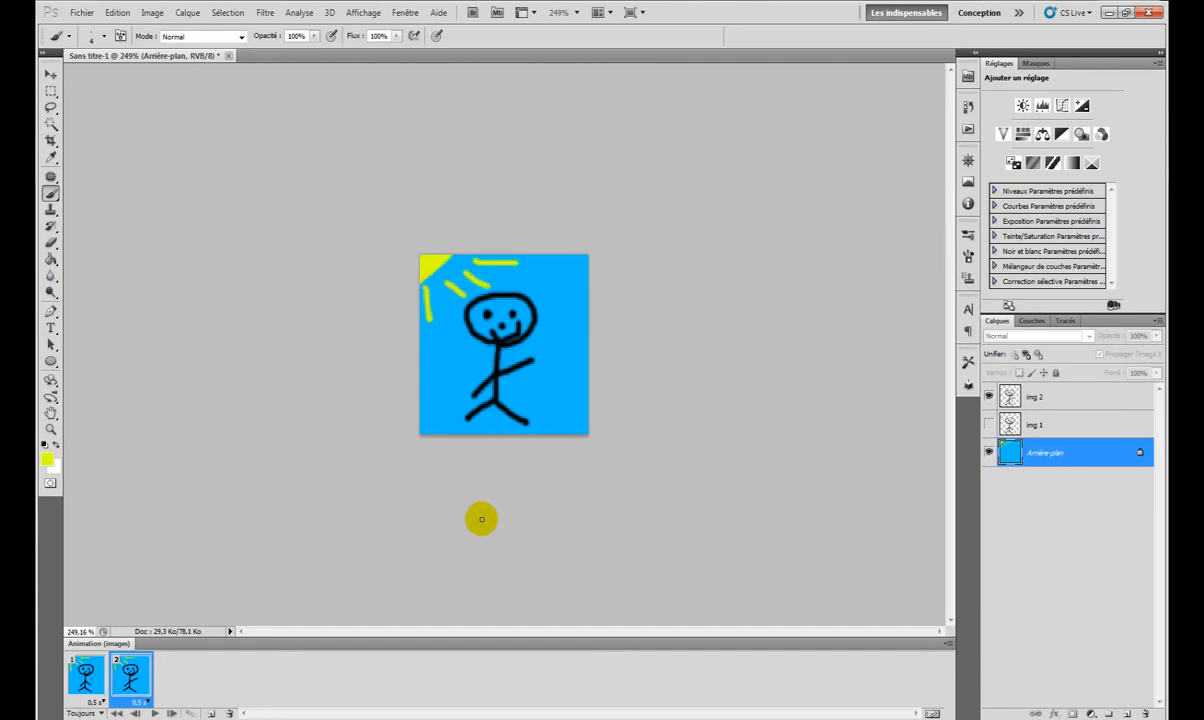
left_click(155, 712)
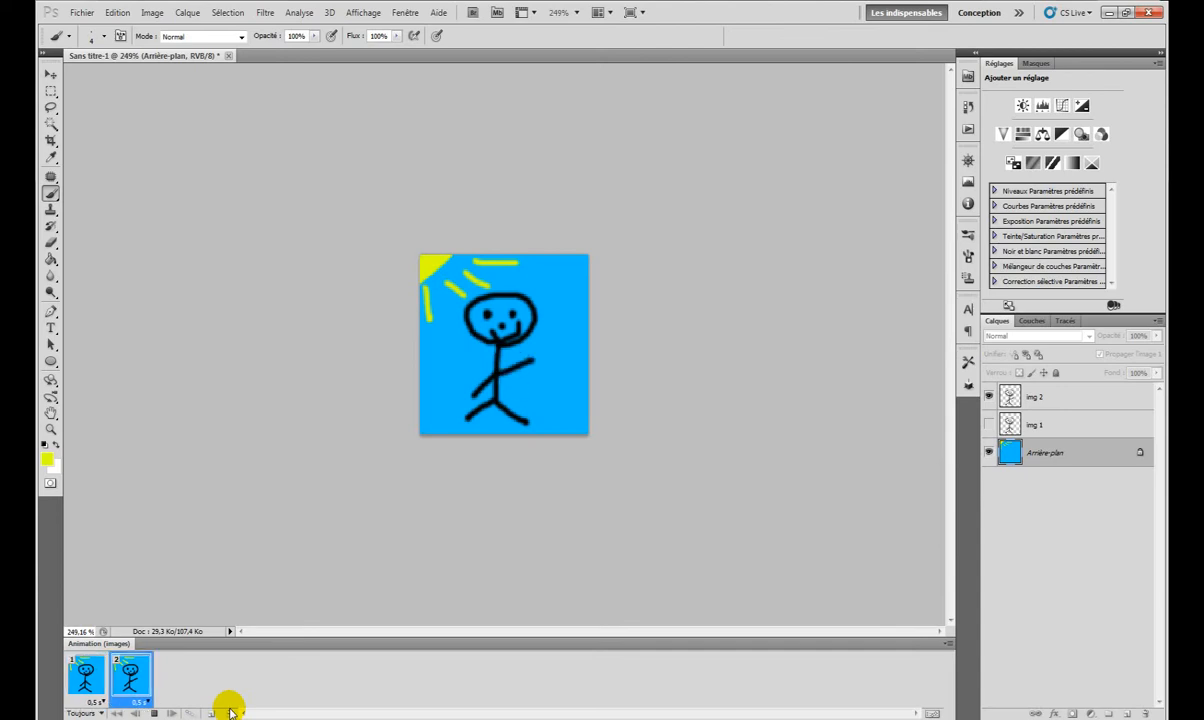
Step: Stop the preview, add 5 tween frames between the two animation frames for all layers, and play the animation
left_click(149, 713)
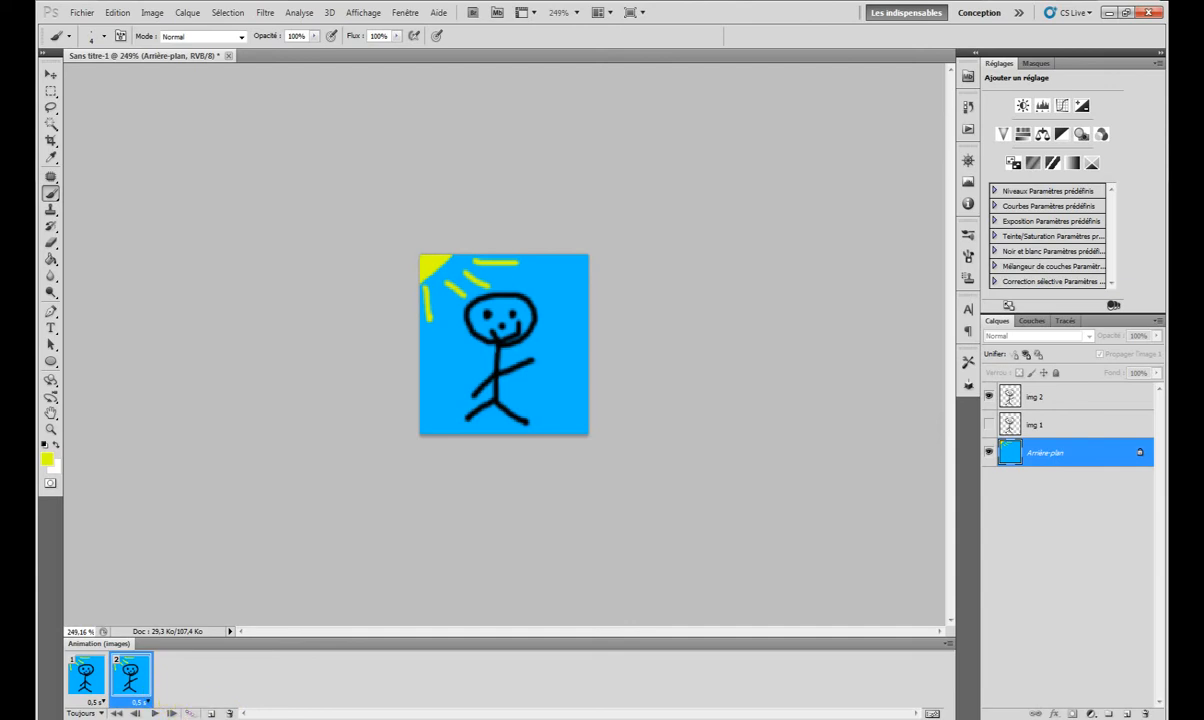
left_click(192, 711)
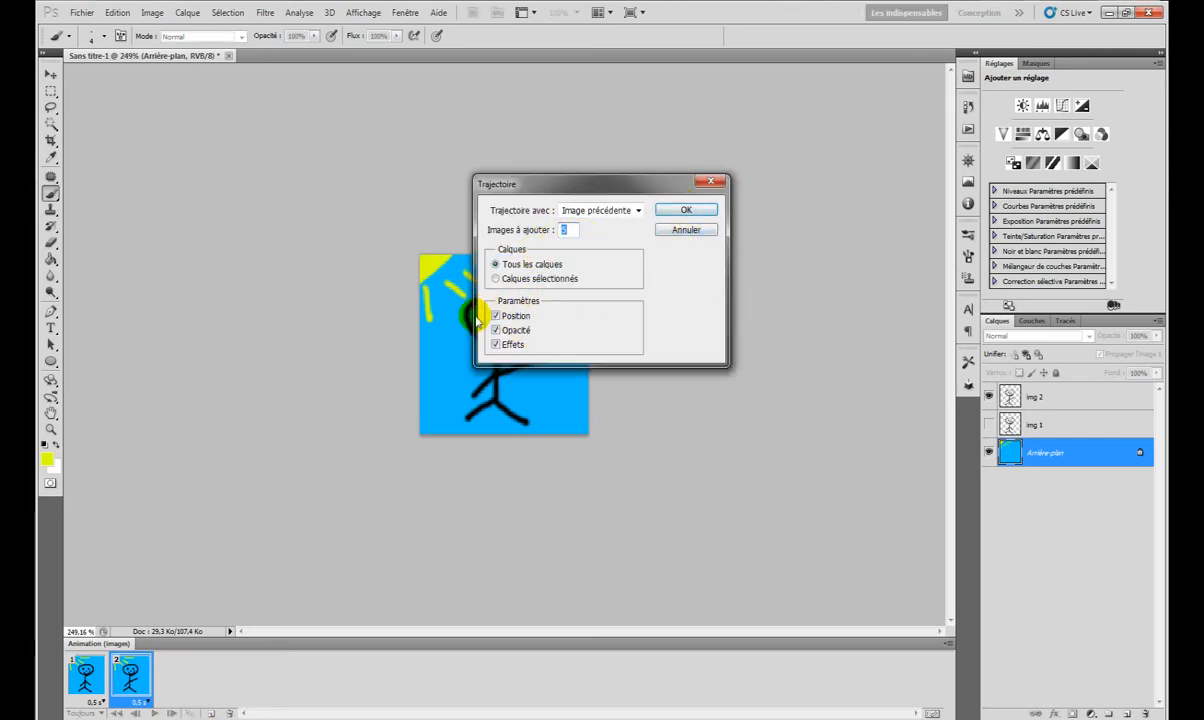
left_click(686, 209)
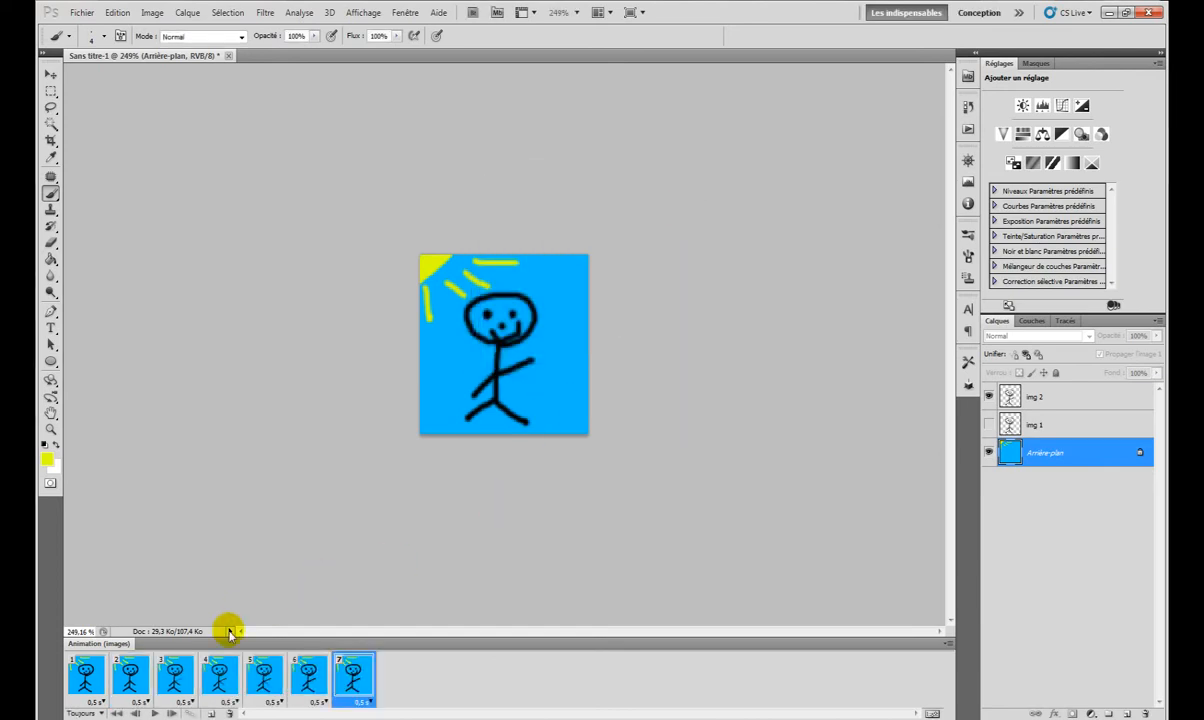
left_click(153, 713)
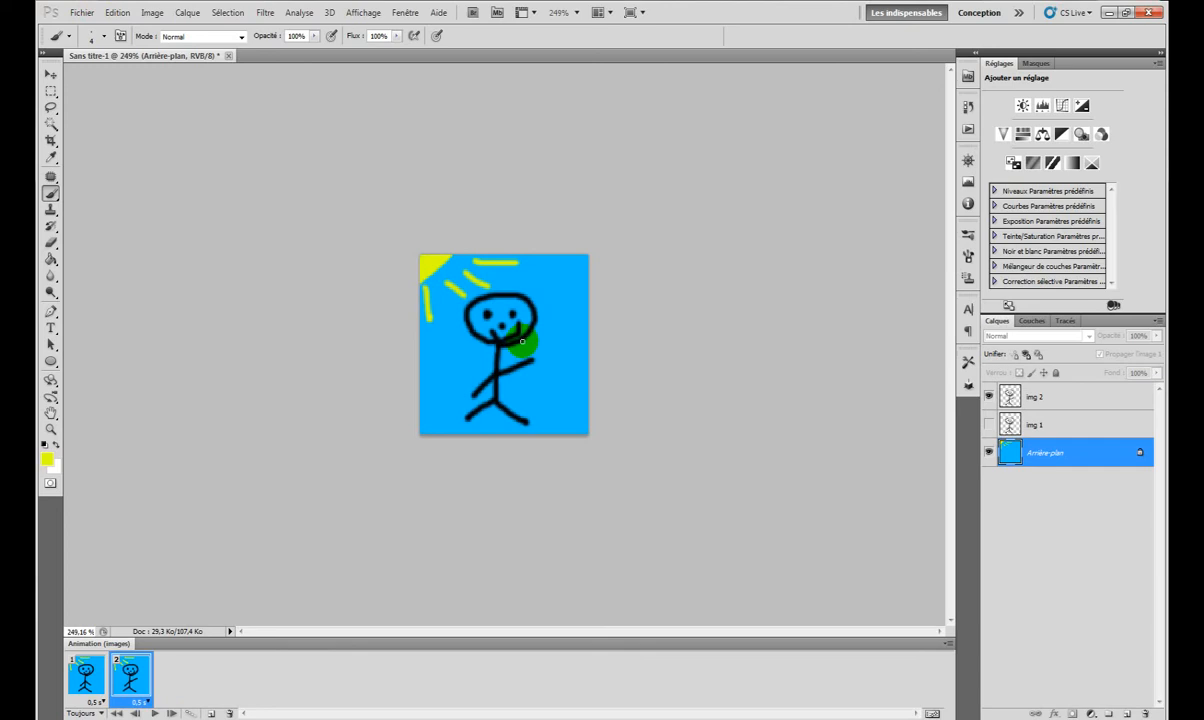
Step: Start exporting the animation for web and devices and choose GIF as the file format
left_click(85, 13)
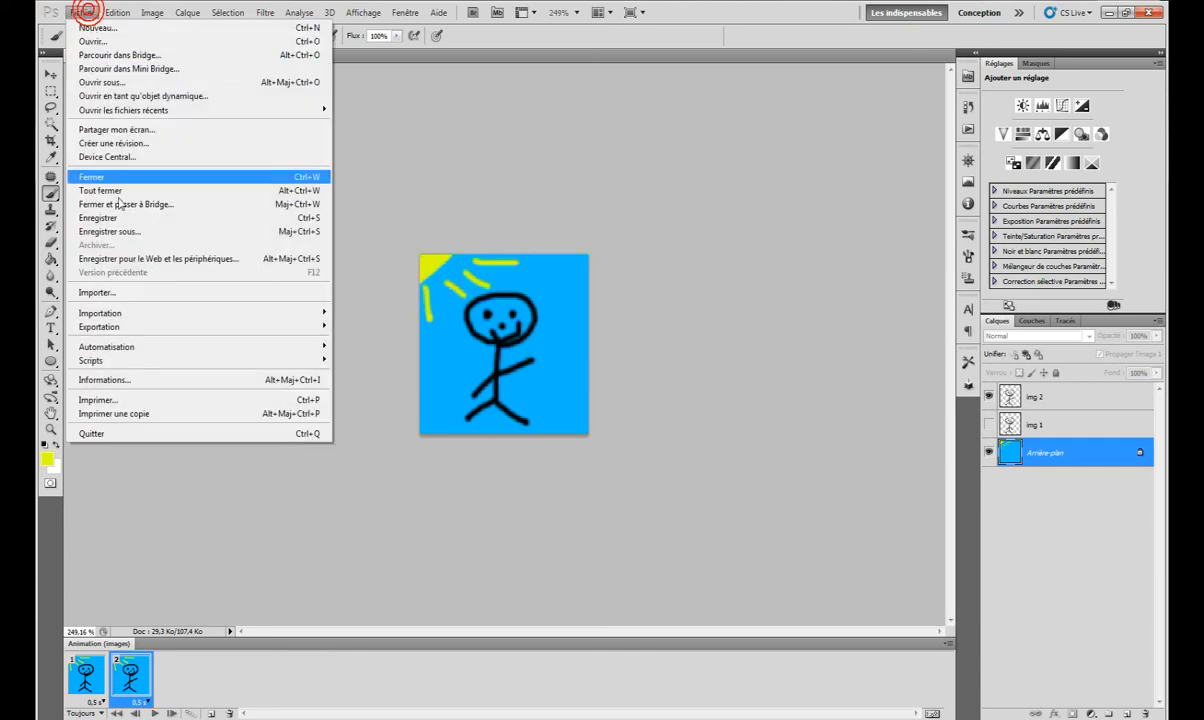
left_click(199, 262)
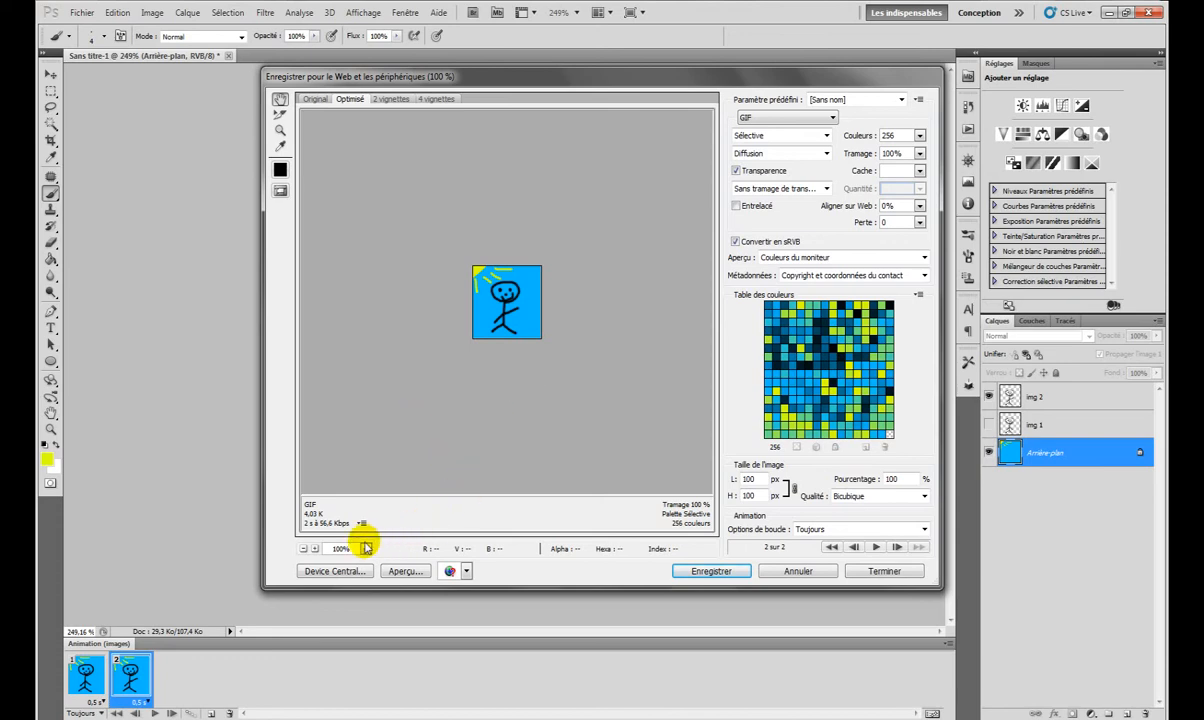
left_click(920, 224)
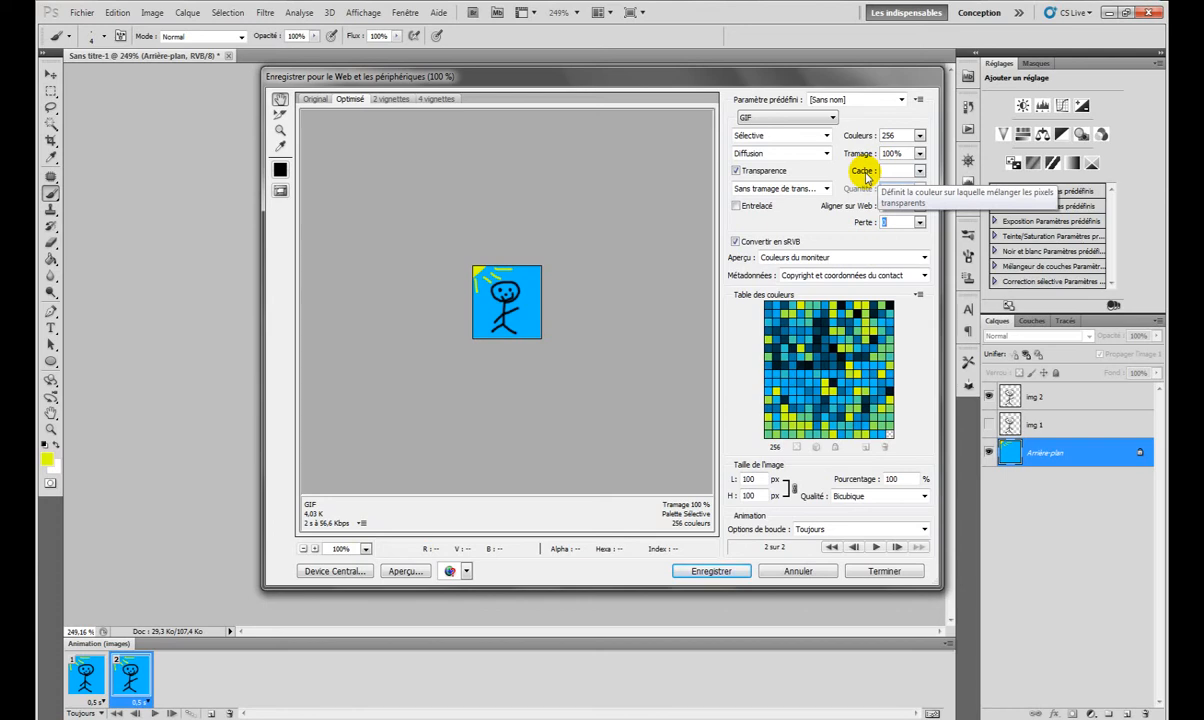
left_click(790, 124)
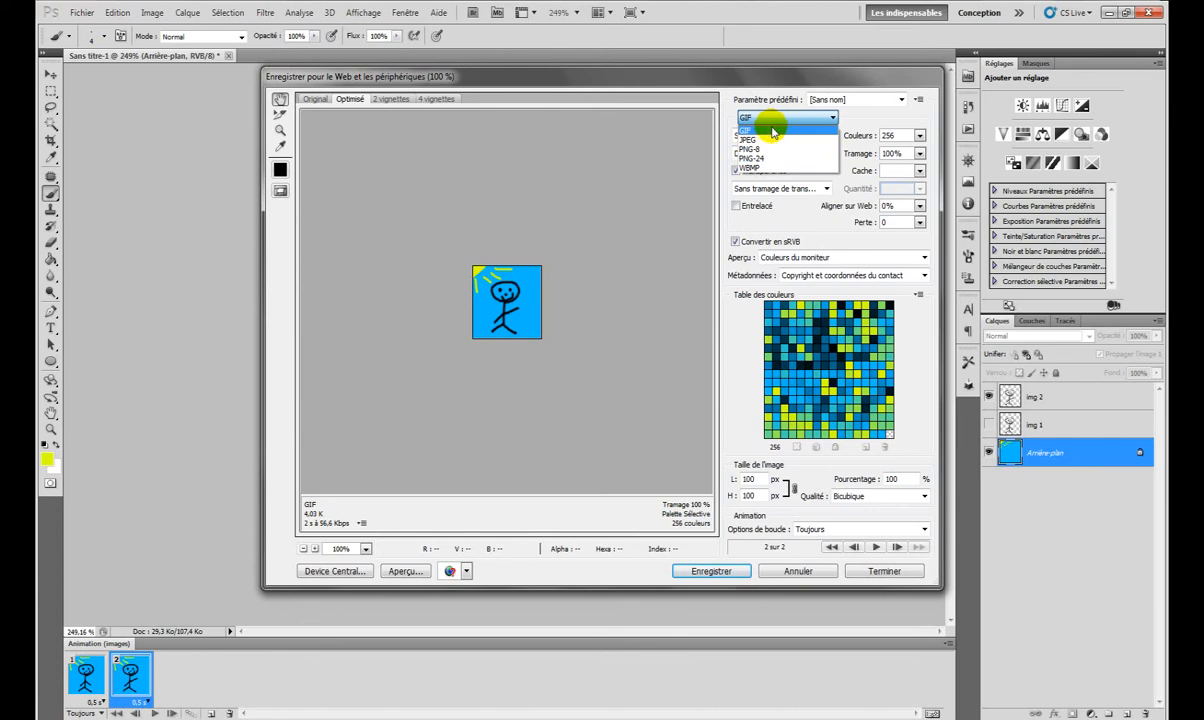
left_click(773, 131)
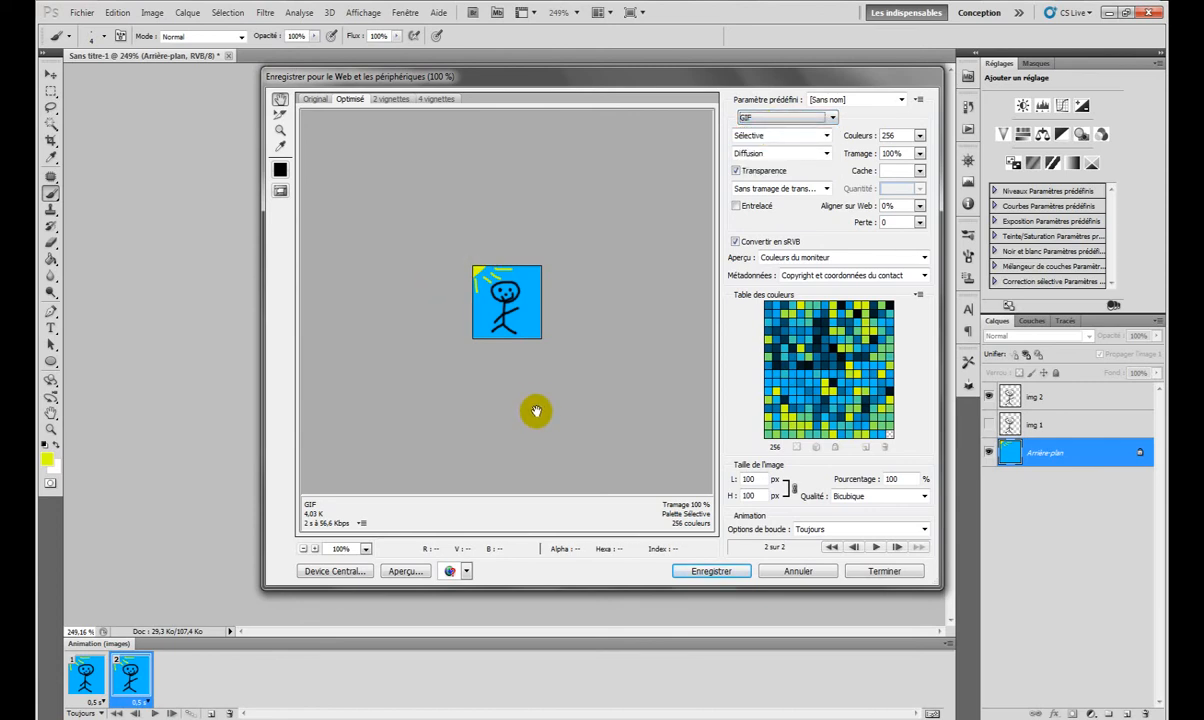
Step: Save the optimized animation as Sans-titre-1.gif in the Nouveau dossier folder on the desktop
left_click(711, 577)
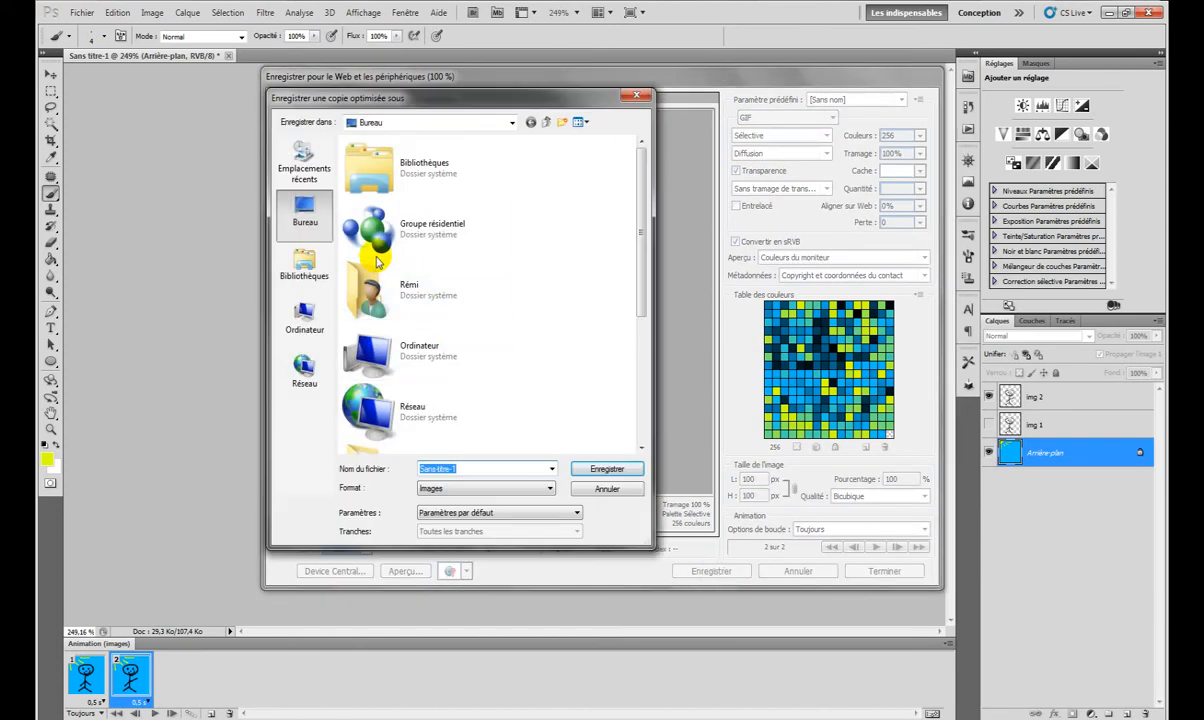
left_click_drag(642, 259, 641, 388)
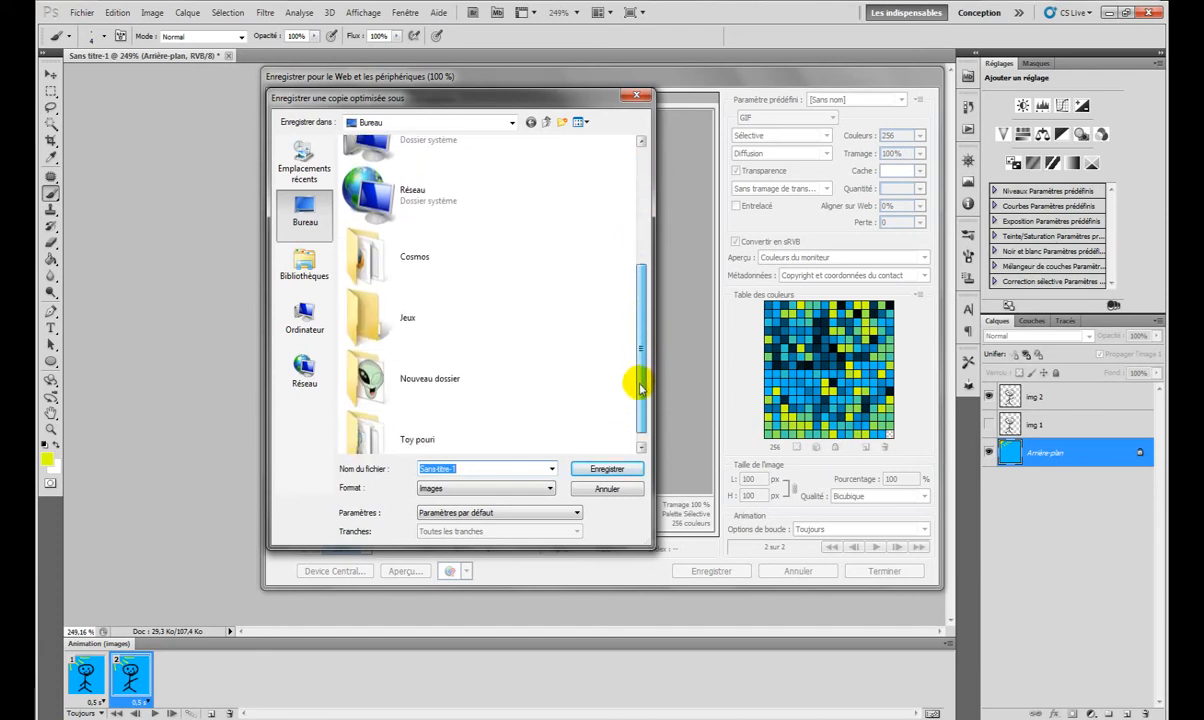
double_click(440, 372)
left_click(420, 237)
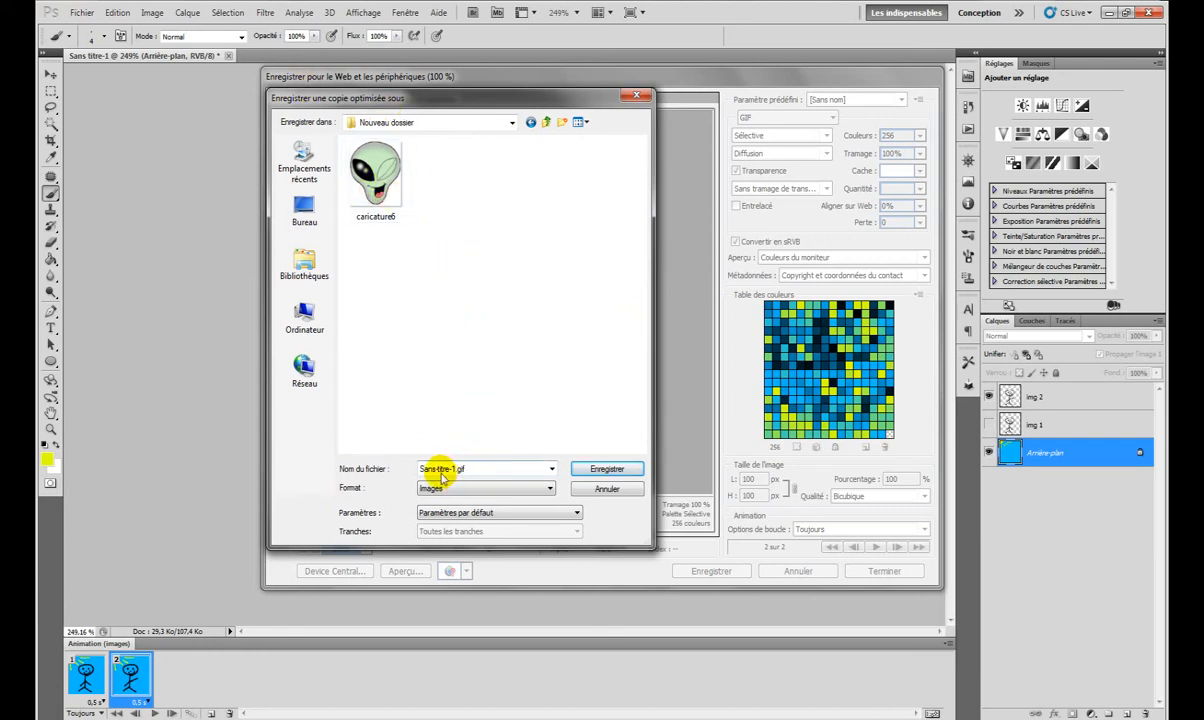
left_click(605, 469)
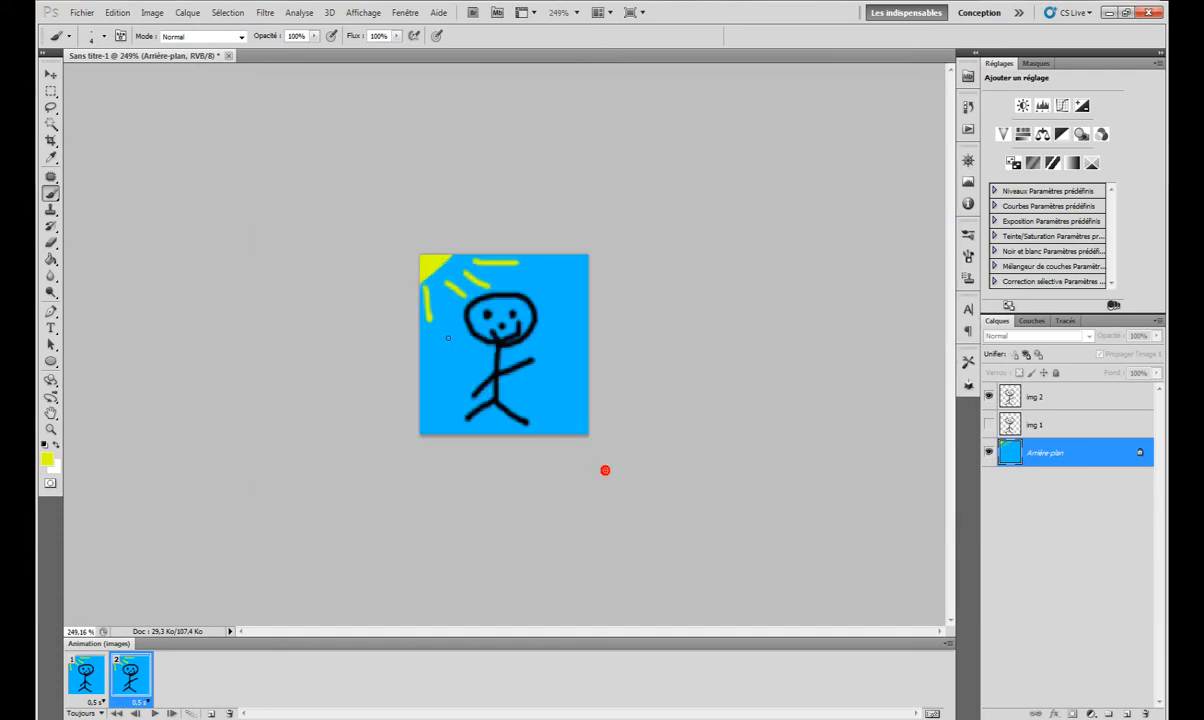
Step: Open Sans-titre-1 from the Nouveau dossier folder in Firefox to check the animation, and close its tab
left_click(188, 714)
left_click(166, 714)
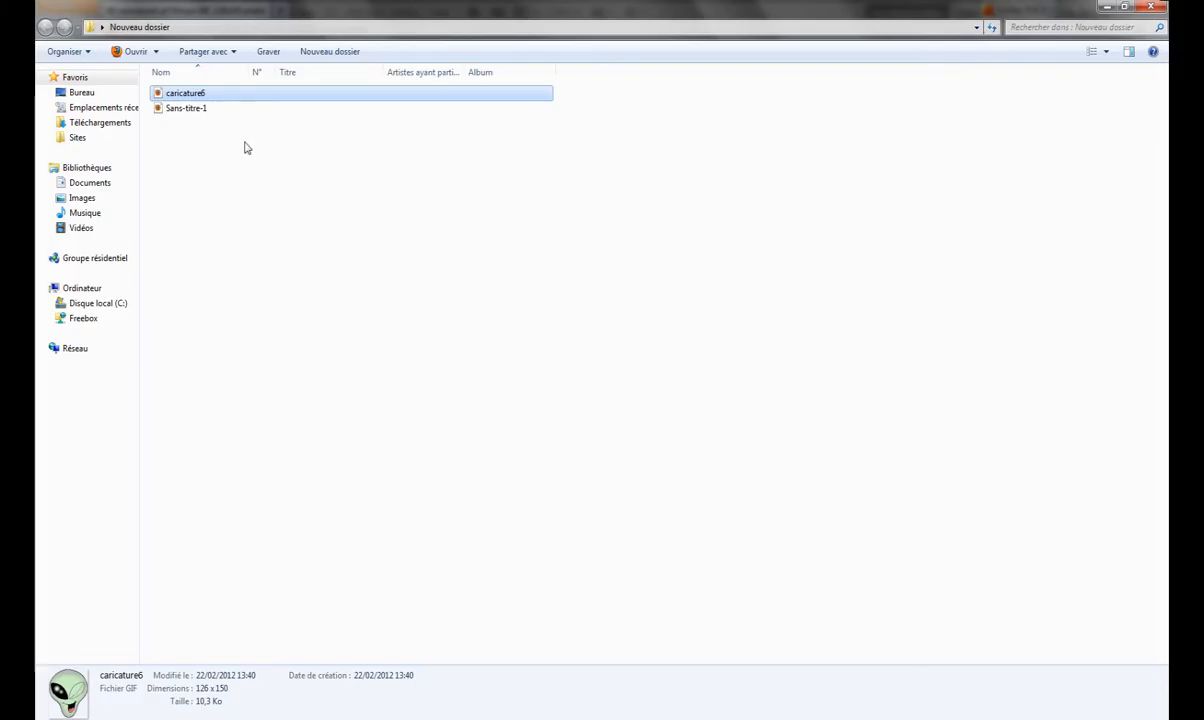
left_click(190, 109)
double_click(190, 109)
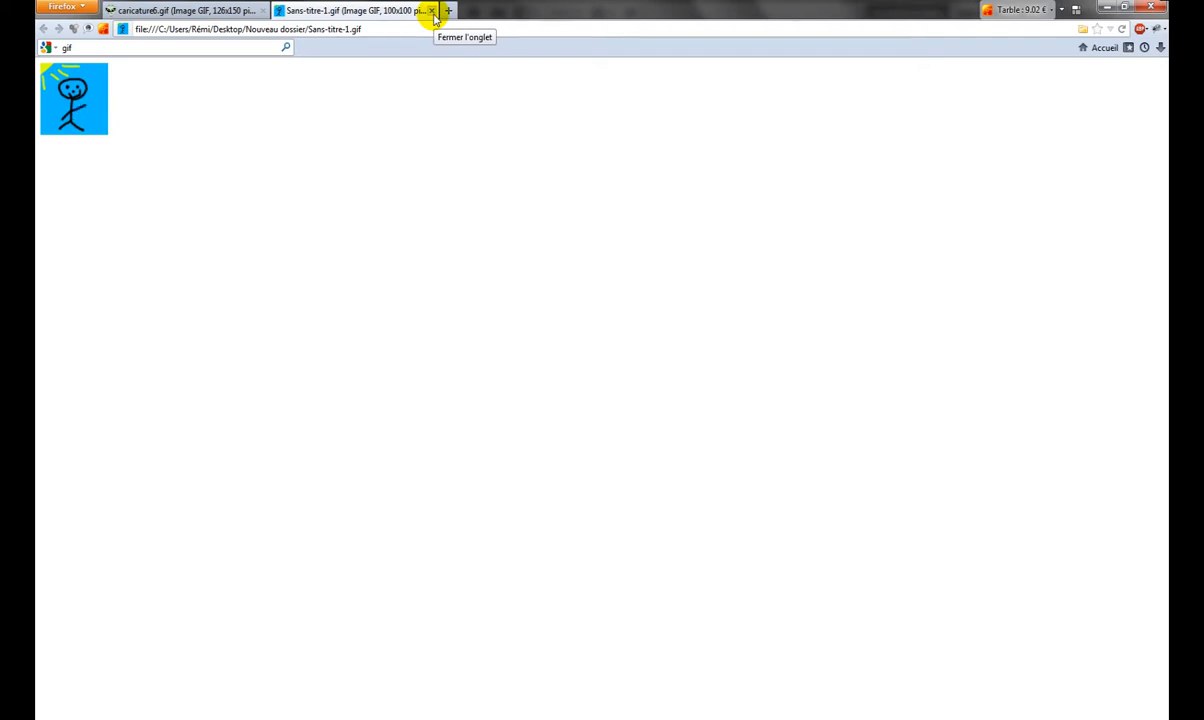
left_click(432, 11)
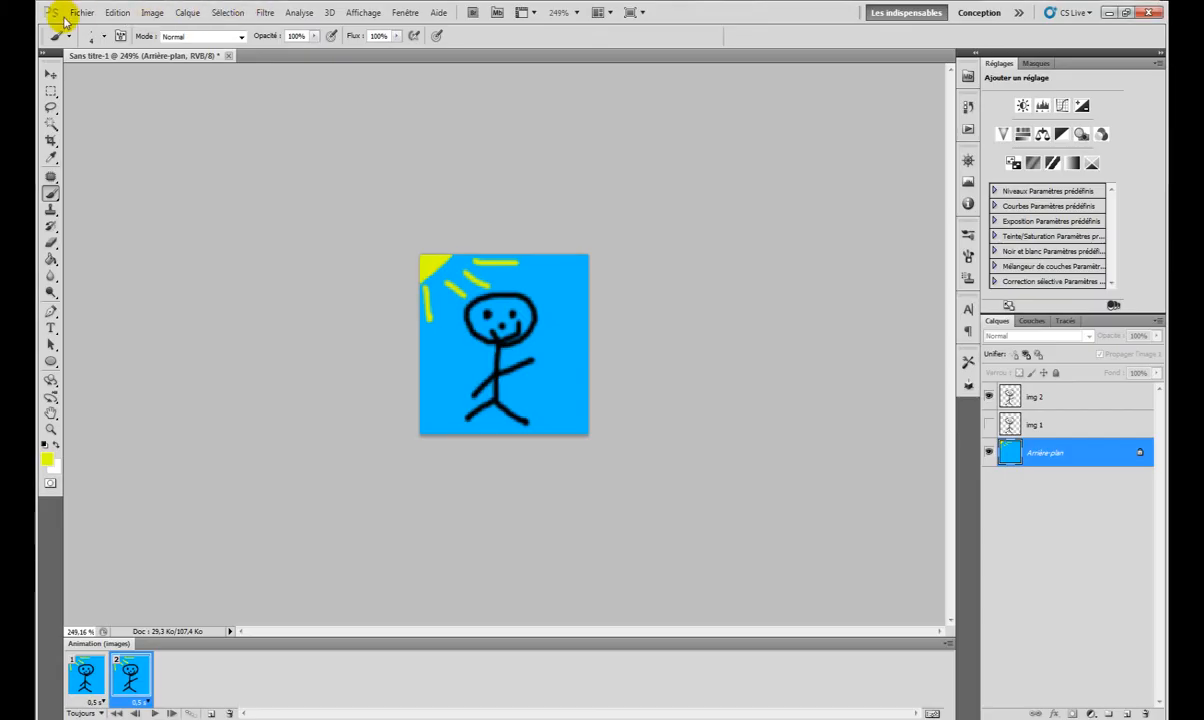
Step: Close the stick figure document without saving and open caricature6.gif from the Nouveau dossier folder in Photoshop
left_click(228, 56)
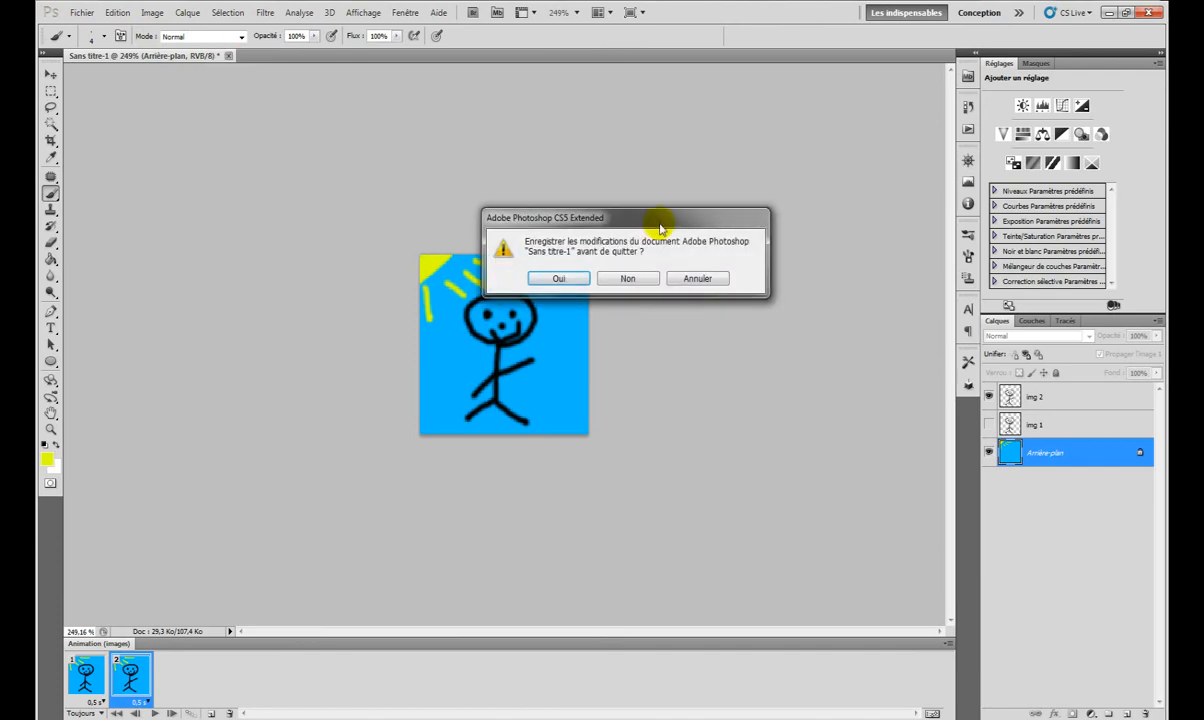
left_click(627, 274)
left_click(84, 13)
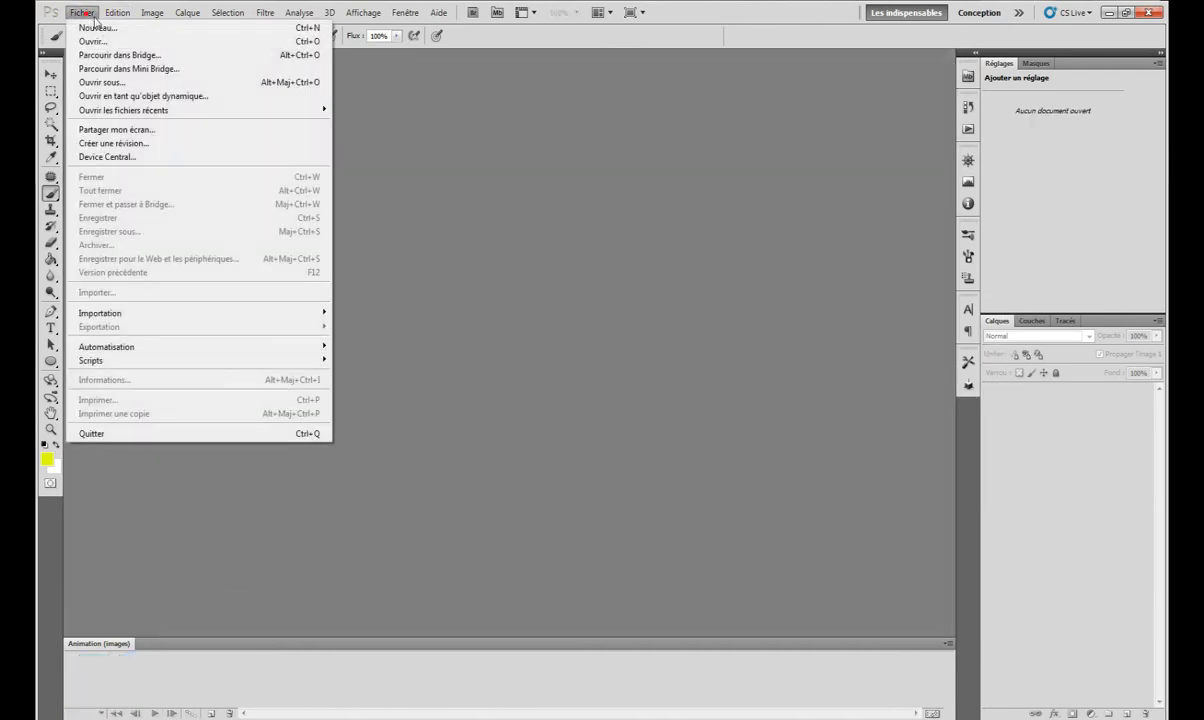
left_click(137, 45)
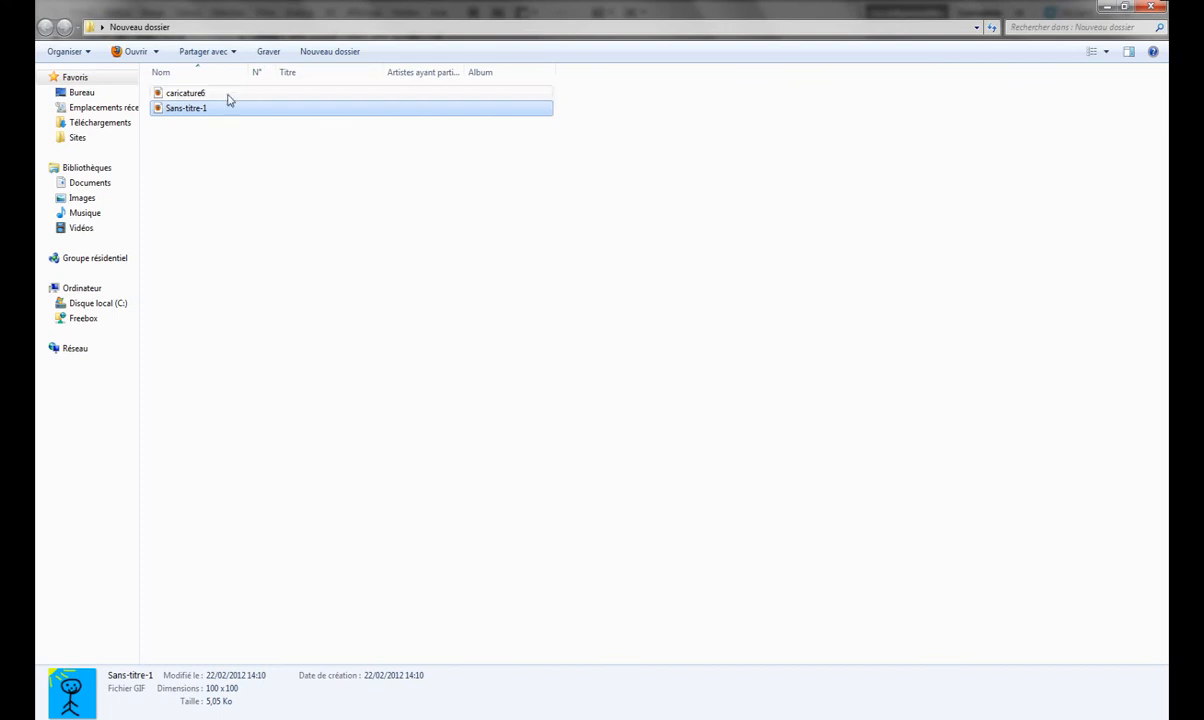
left_click(204, 93)
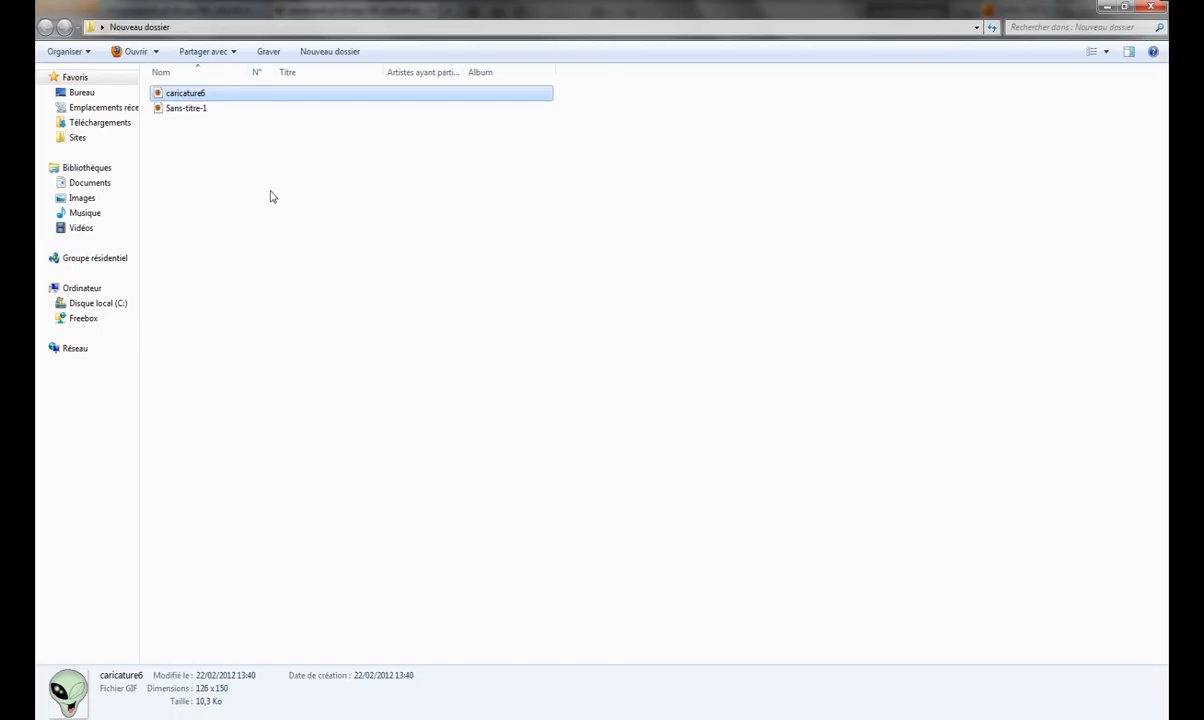
left_click_drag(199, 94, 258, 357)
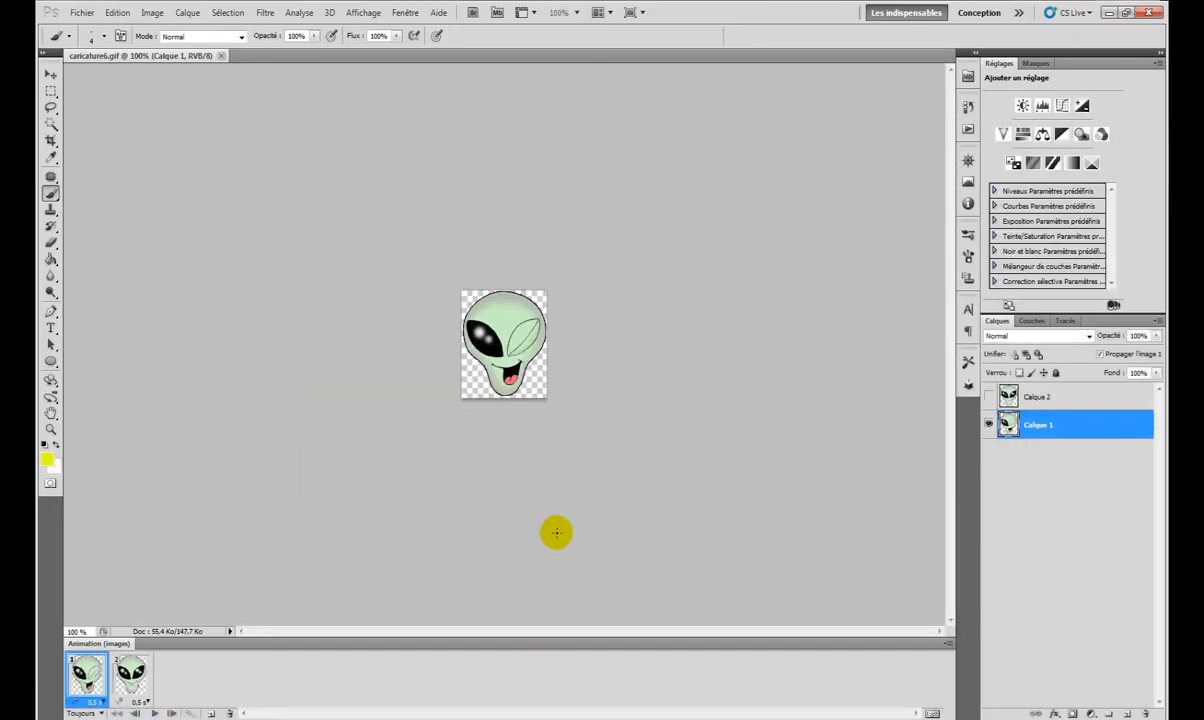
Step: Examine the two animation frames of the alien GIF and the Calque 1 and Calque 2 layers behind them
left_click(130, 678)
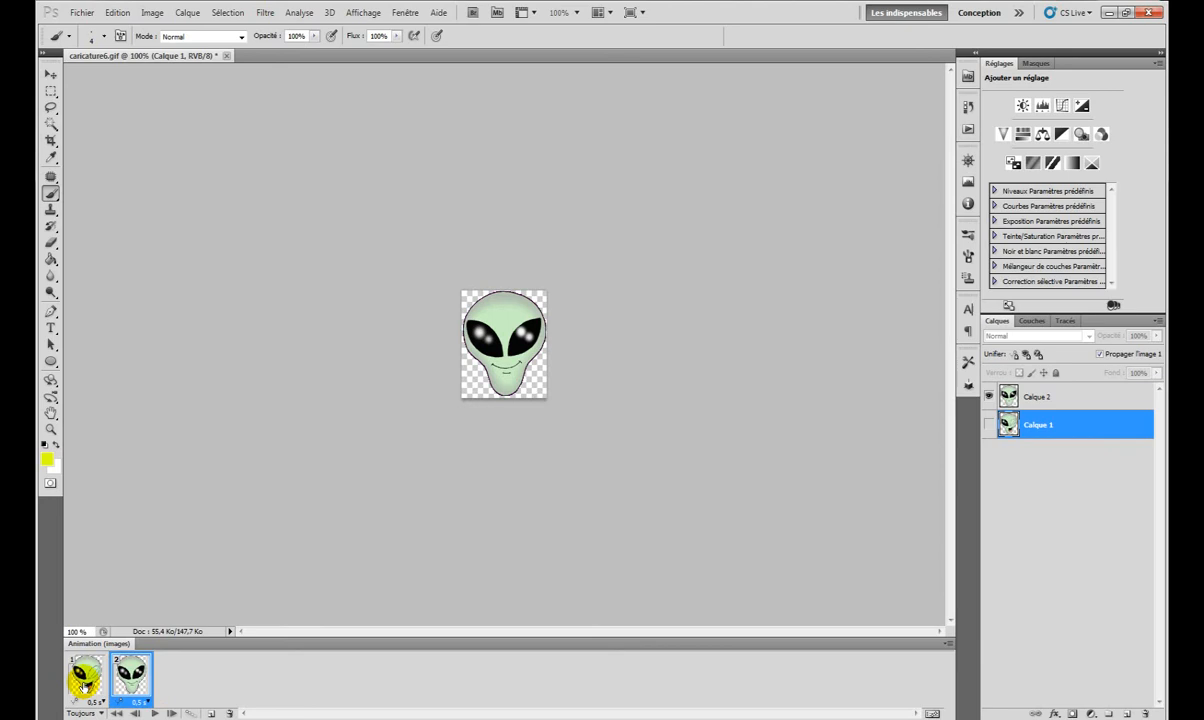
left_click(85, 679)
left_click(1042, 398)
left_click(1040, 425)
left_click(1035, 397)
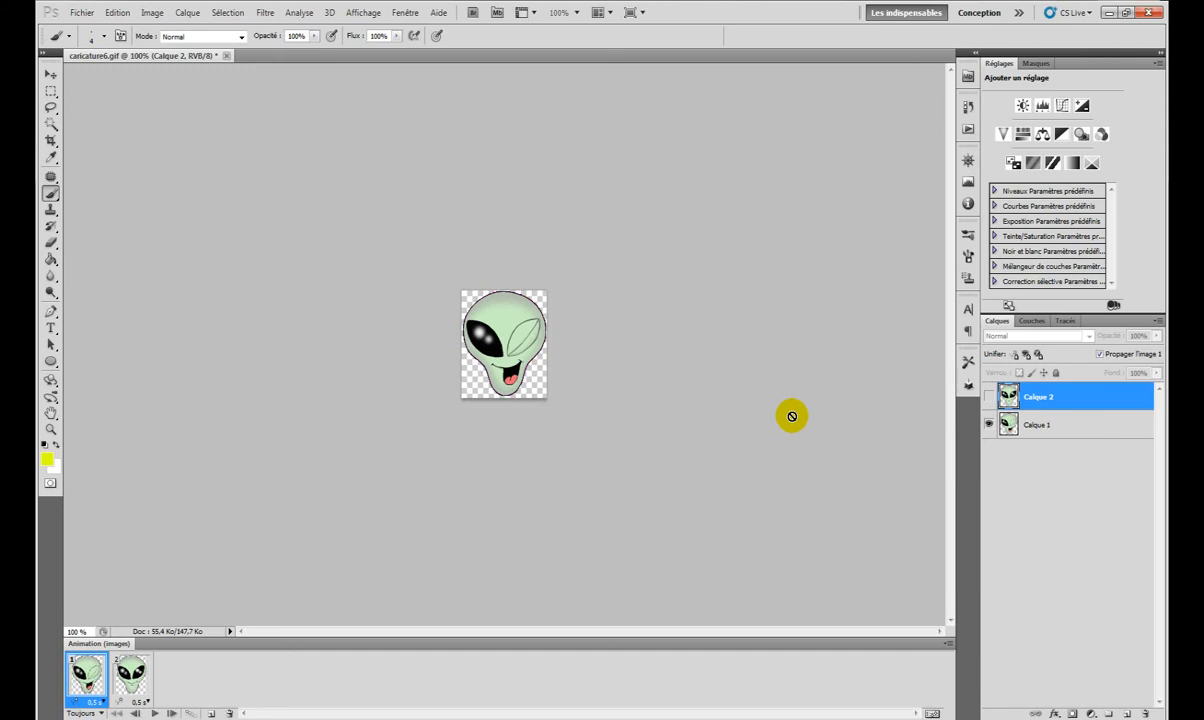
Step: Set the foreground color to red (ff0000) and try to paint on the hidden Calque 2 layer
left_click(46, 459)
left_click_drag(917, 391, 917, 354)
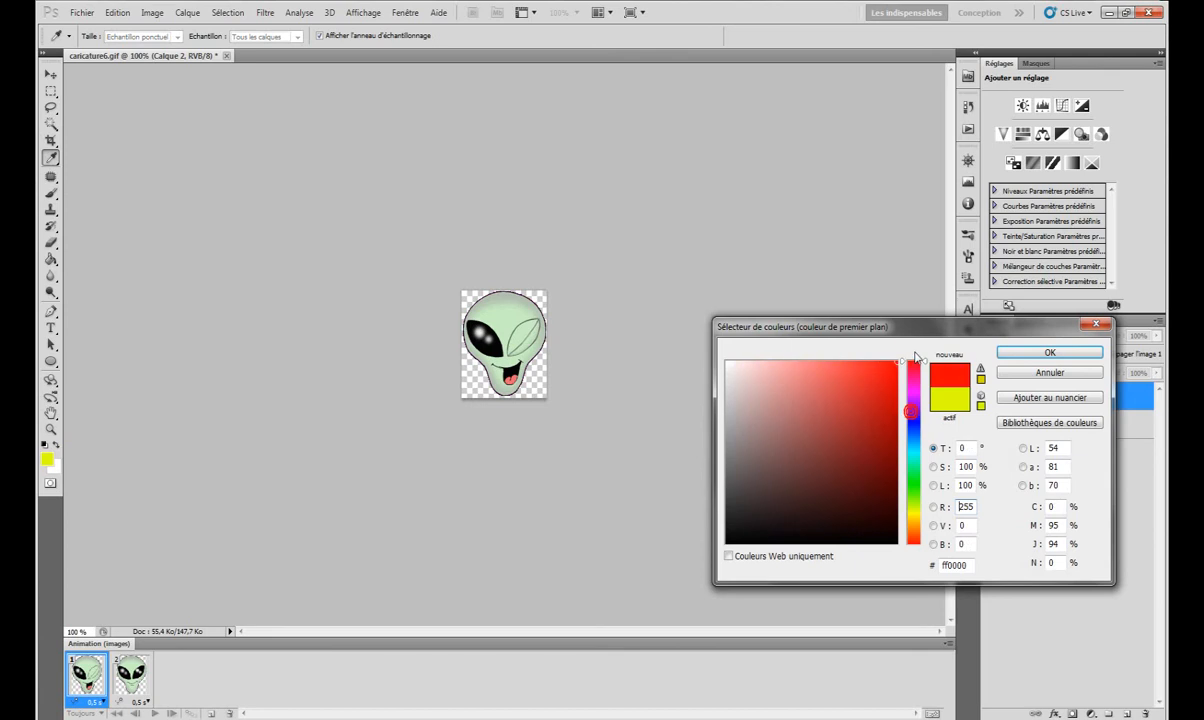
left_click(1045, 352)
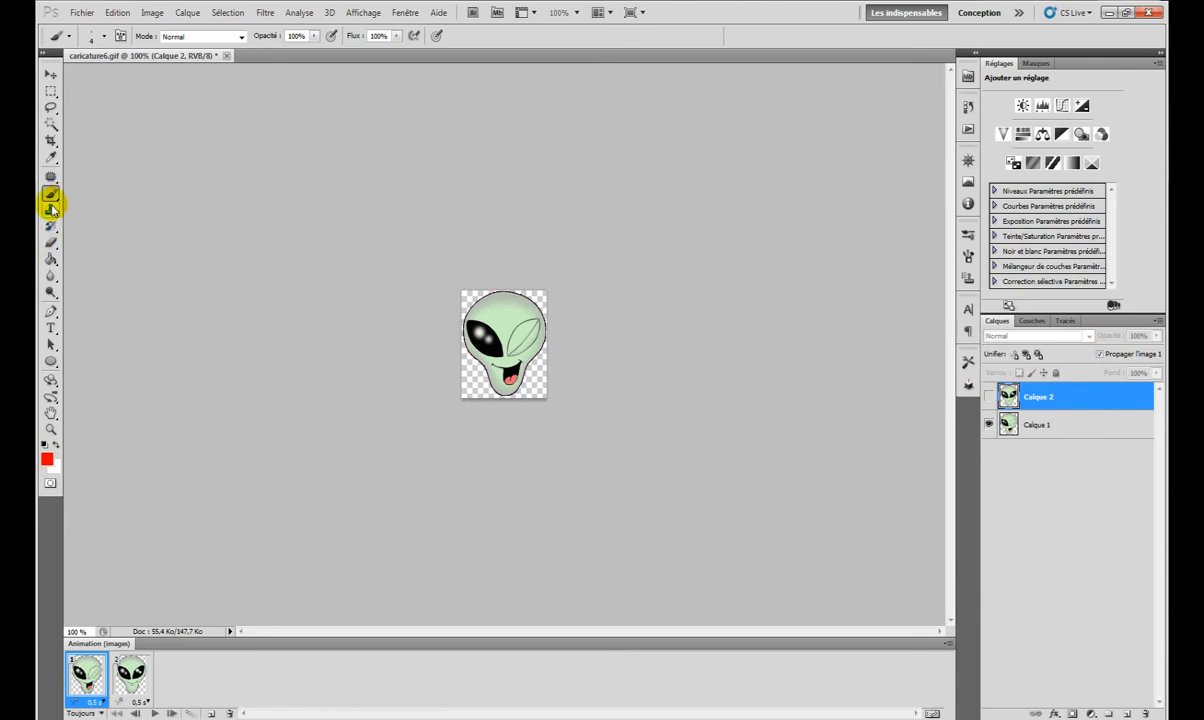
left_click(470, 345)
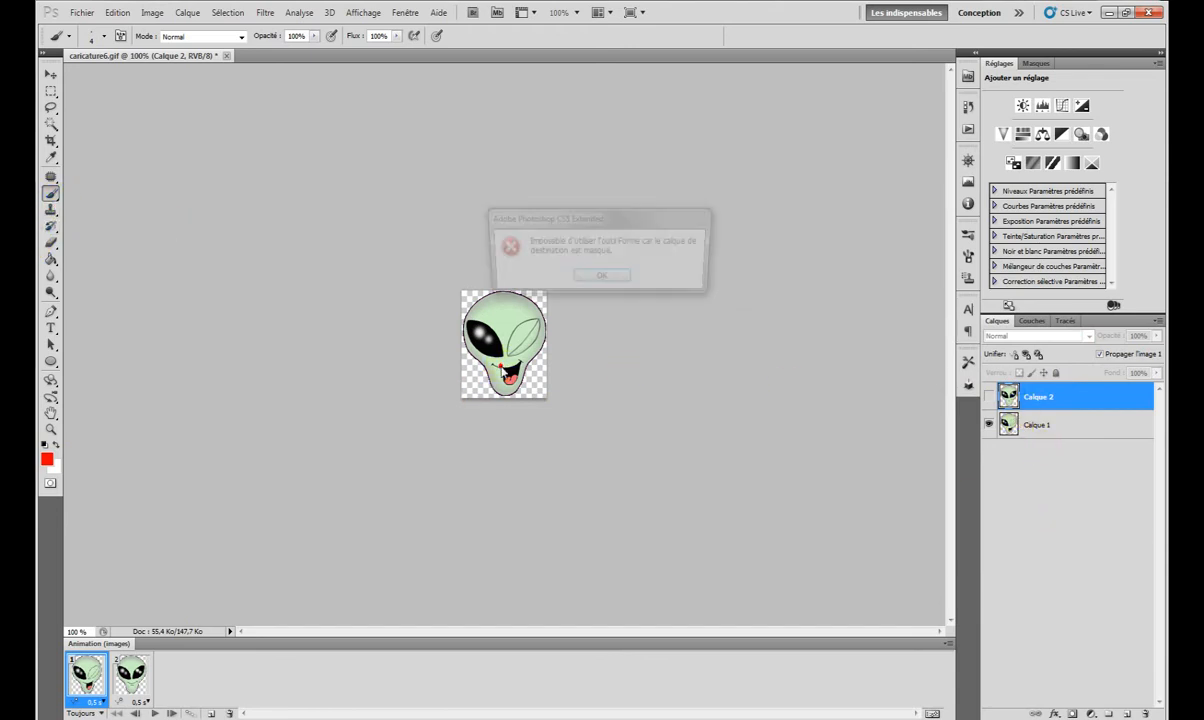
left_click(603, 280)
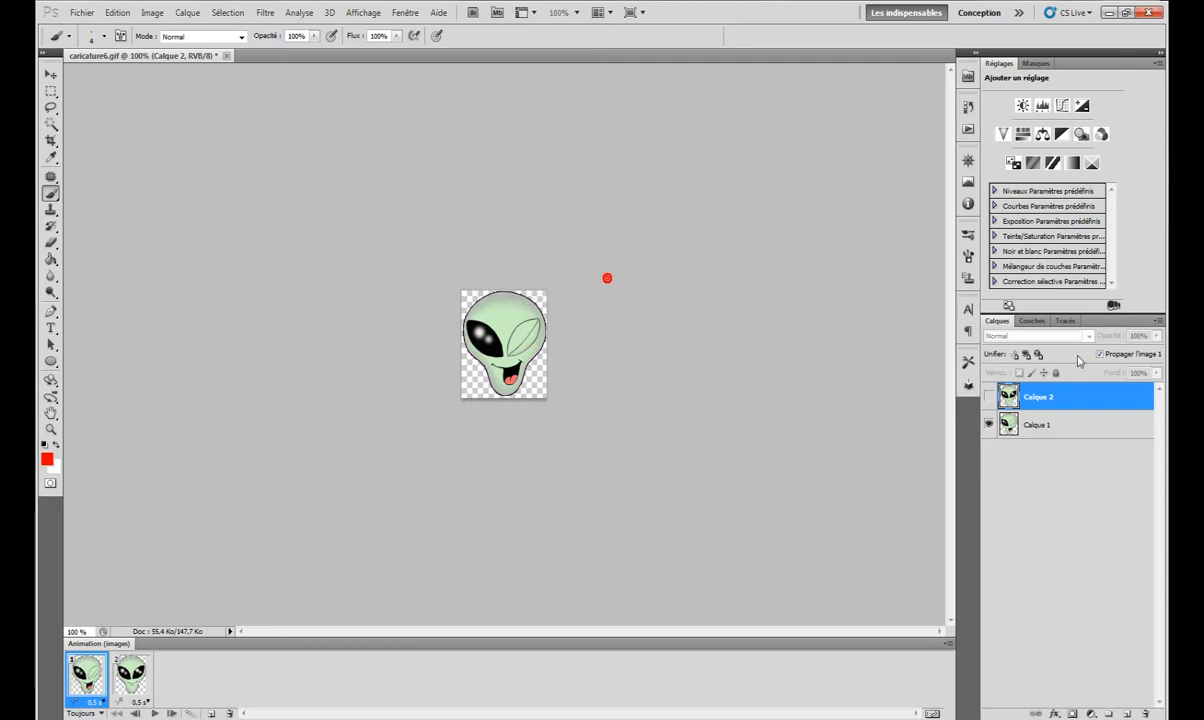
Step: Paint red blood strokes and drips below the alien's winking eye on Calque 1, with Calque 2 hidden
left_click(988, 397)
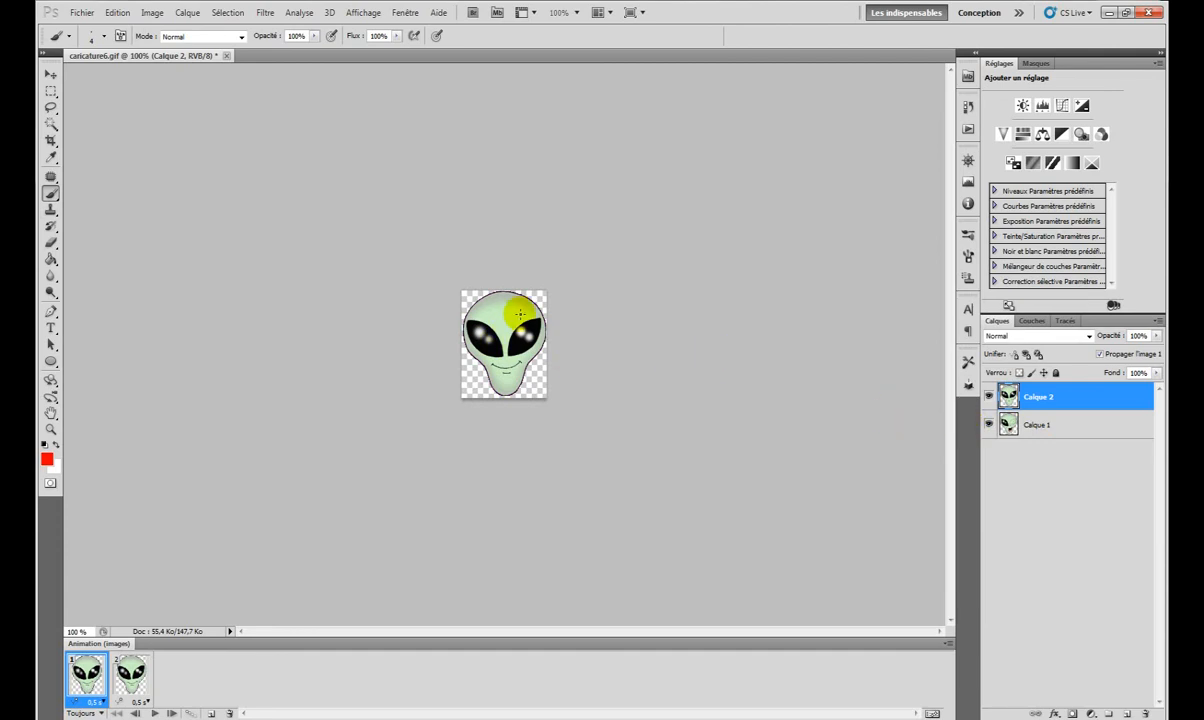
left_click(1030, 424)
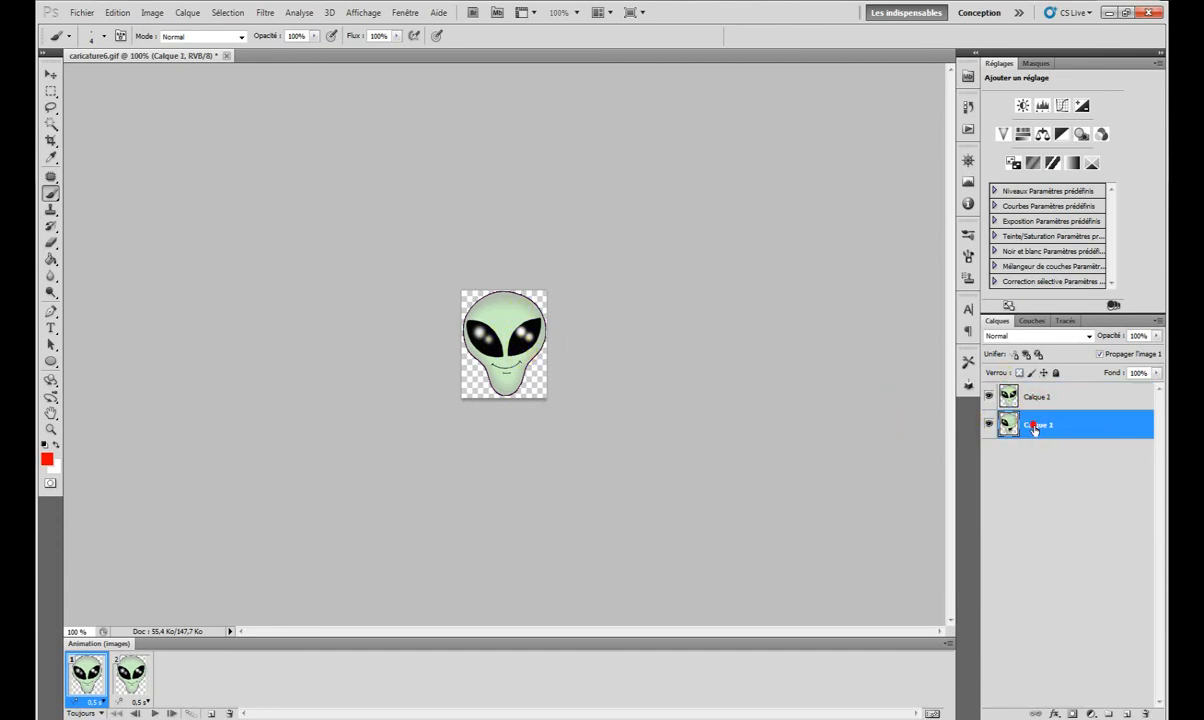
left_click(989, 396)
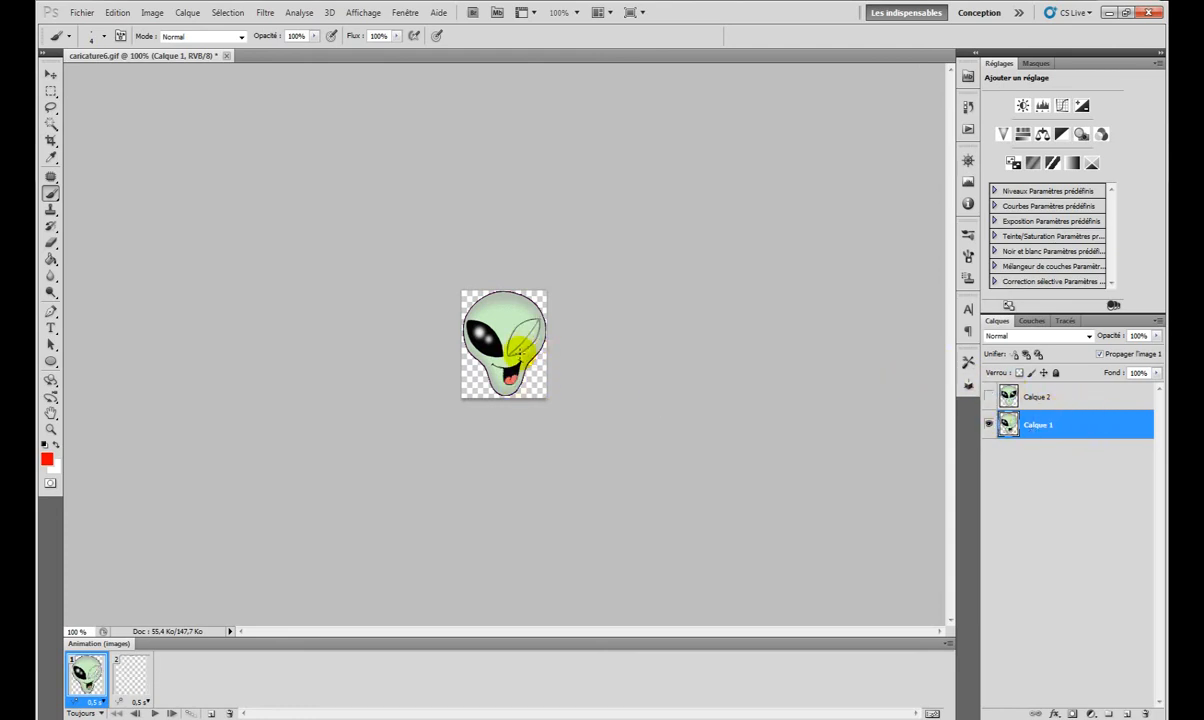
mouse_move(511, 354)
left_mouse_down()
mouse_move(539, 329)
mouse_move(521, 344)
left_mouse_up()
left_click(525, 351)
left_click(540, 384)
left_click(536, 388)
Step: Show Calque 2 in place of Calque 1 and paint a red stroke under the alien's eye
left_click(1006, 396)
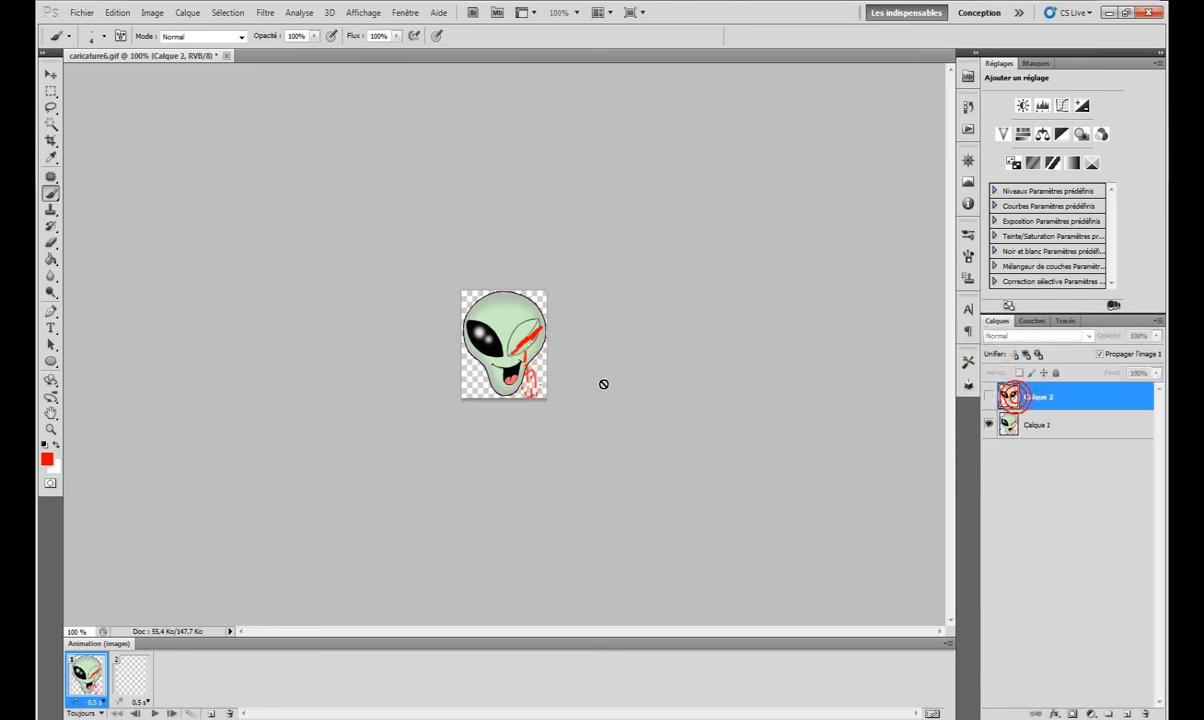
left_click(989, 396)
left_click(989, 424)
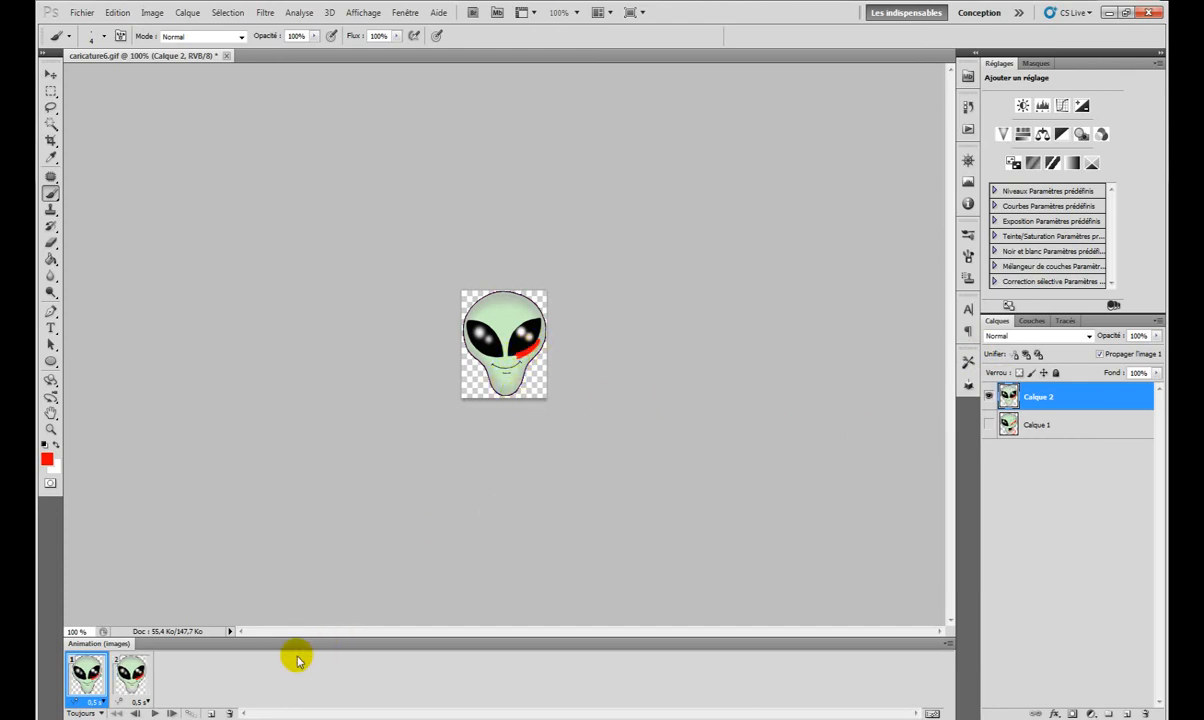
Step: Preview the animation and make Calque 1 visible instead of Calque 2 in the first frame
left_click(155, 712)
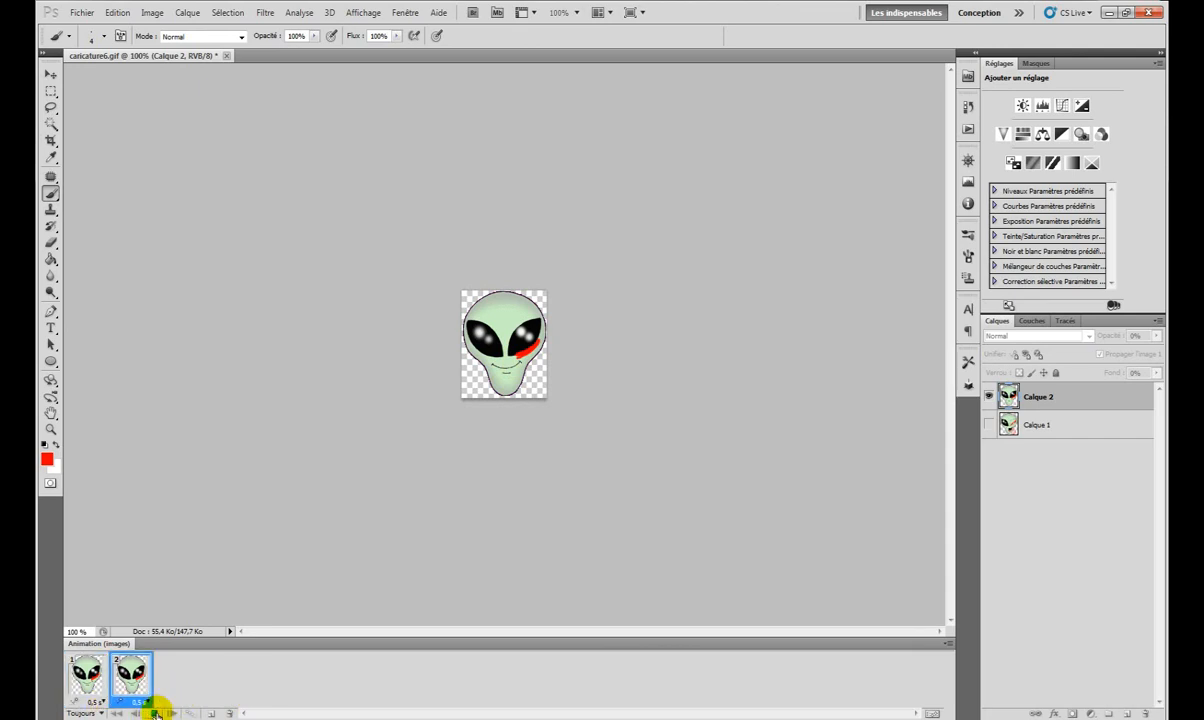
left_click(157, 712)
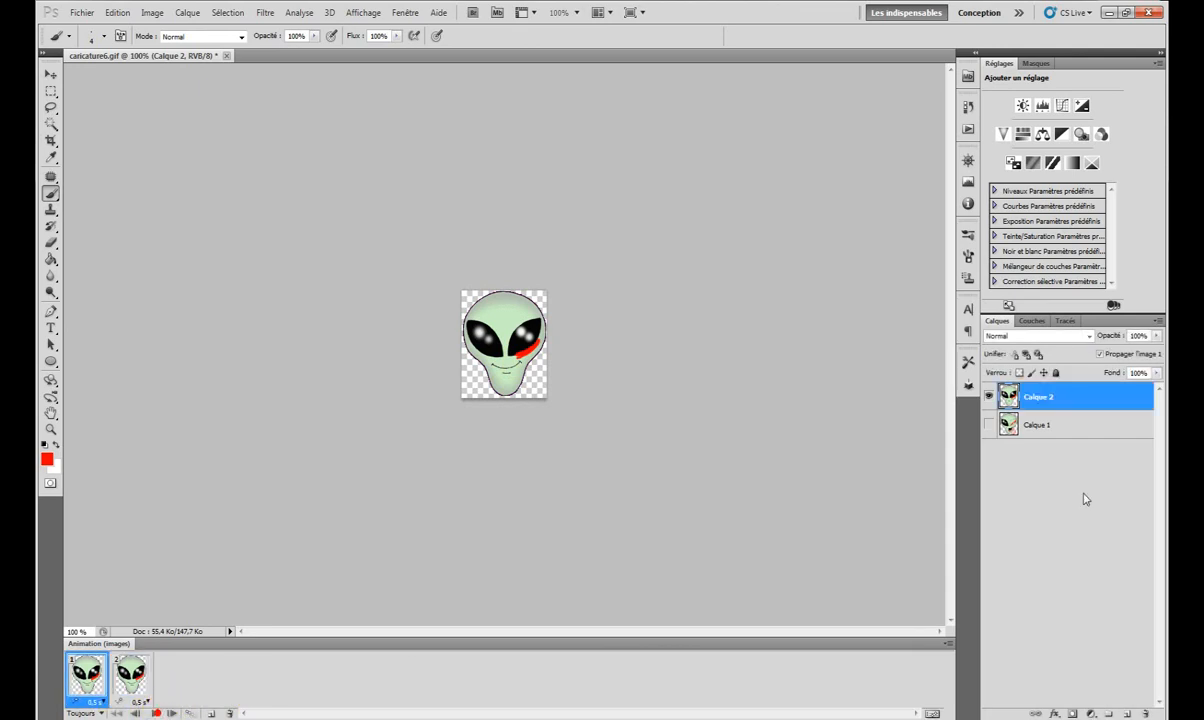
left_click(990, 397)
left_click(988, 426)
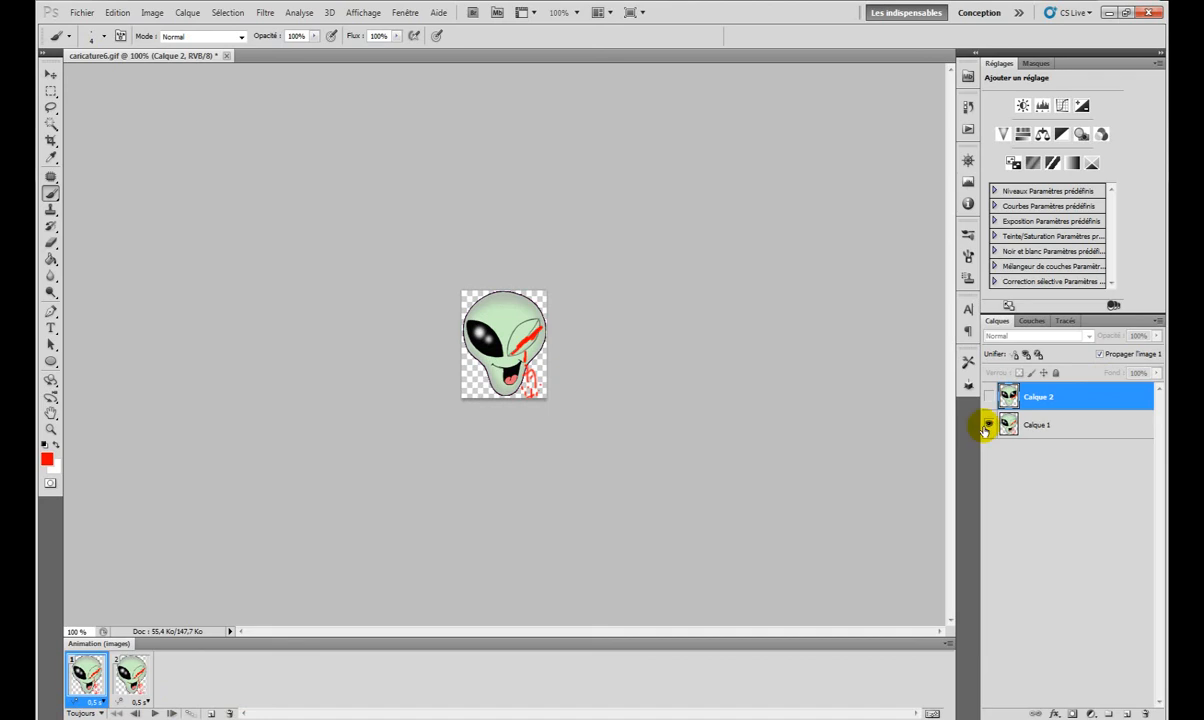
Step: Make Calque 2 visible in the first frame and preview the animation
left_click(988, 397)
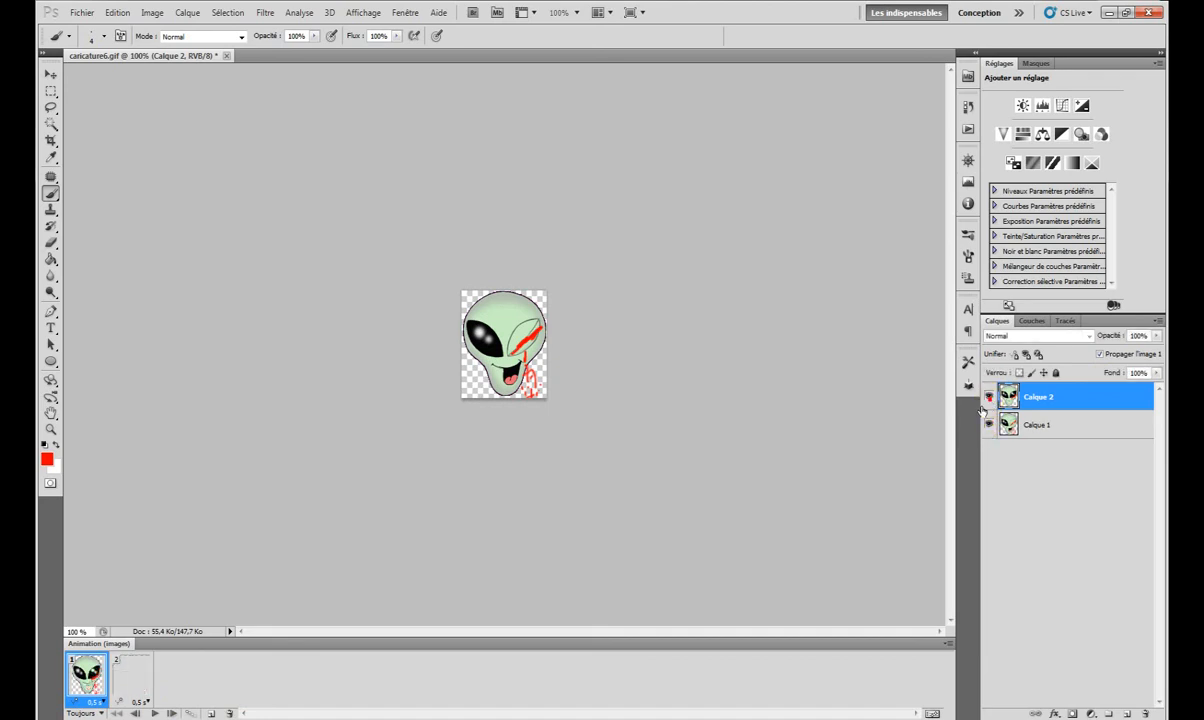
left_click(155, 712)
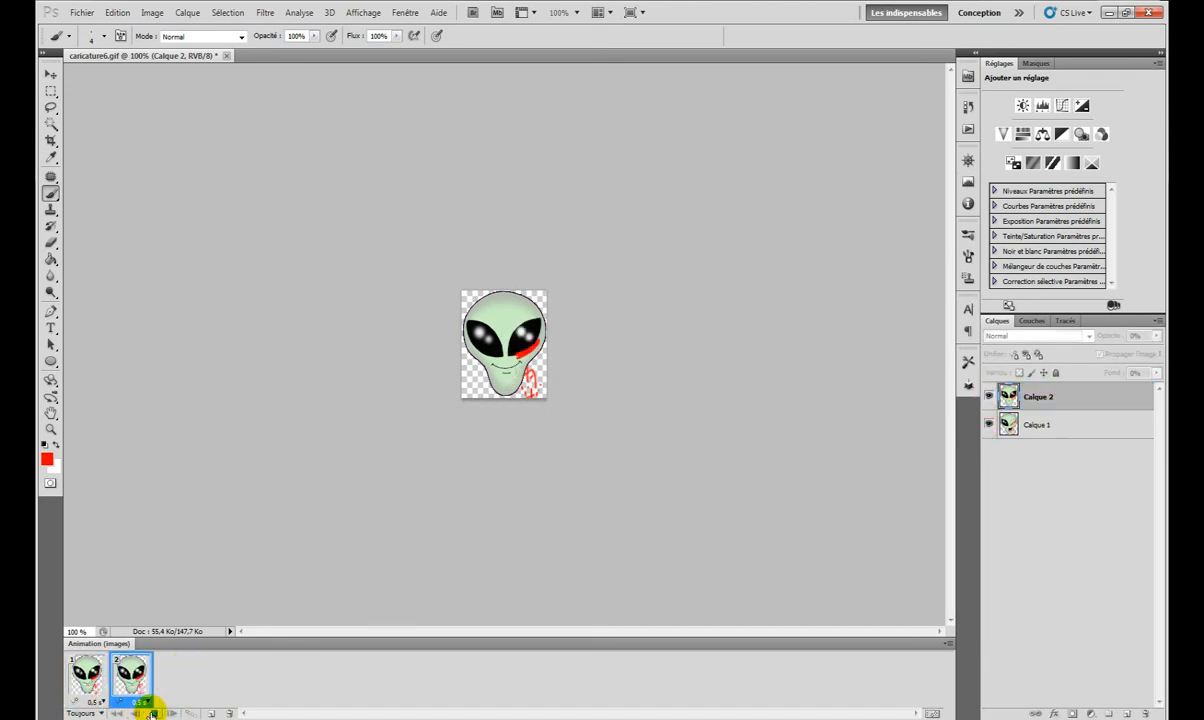
left_click(153, 712)
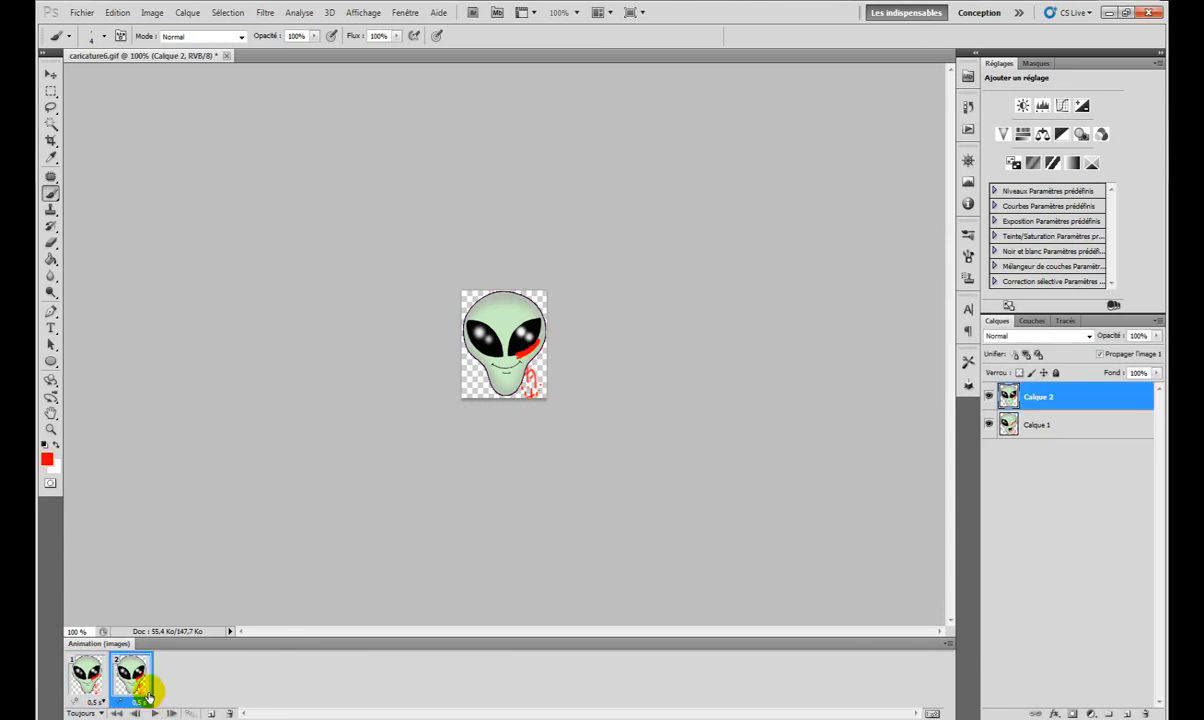
Step: Show only Calque 1 in the second frame, with Calque 2 hidden, and preview the animation
left_click(989, 427)
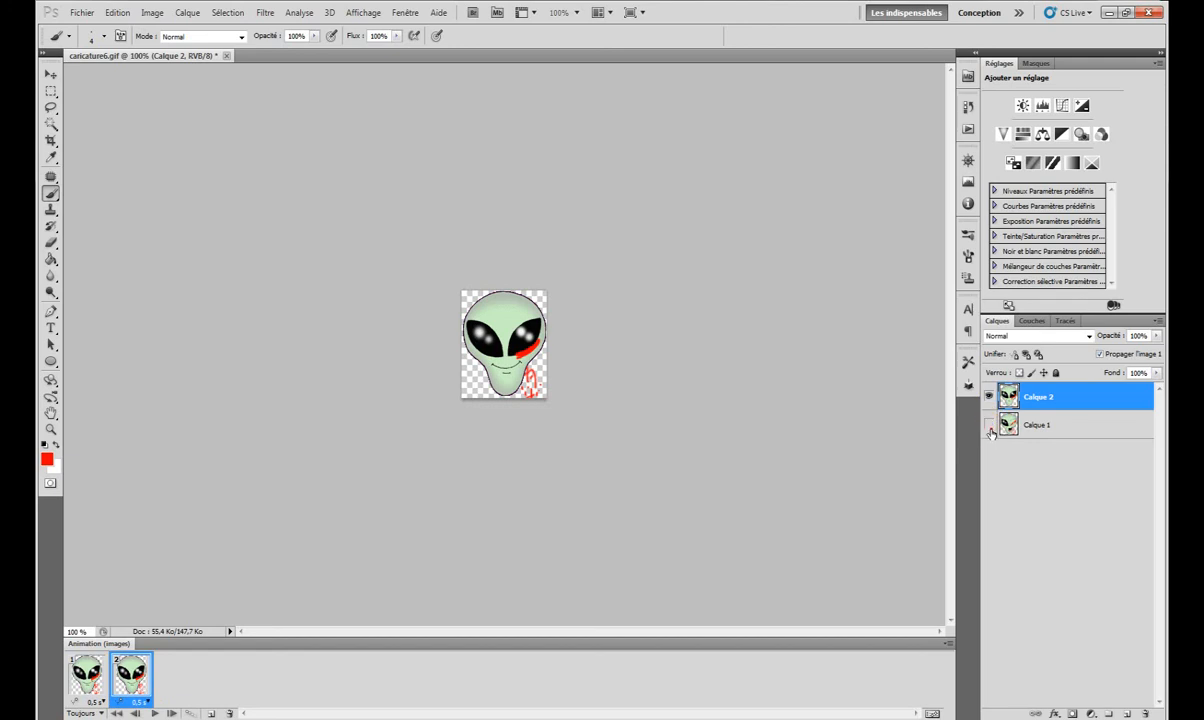
left_click(988, 397)
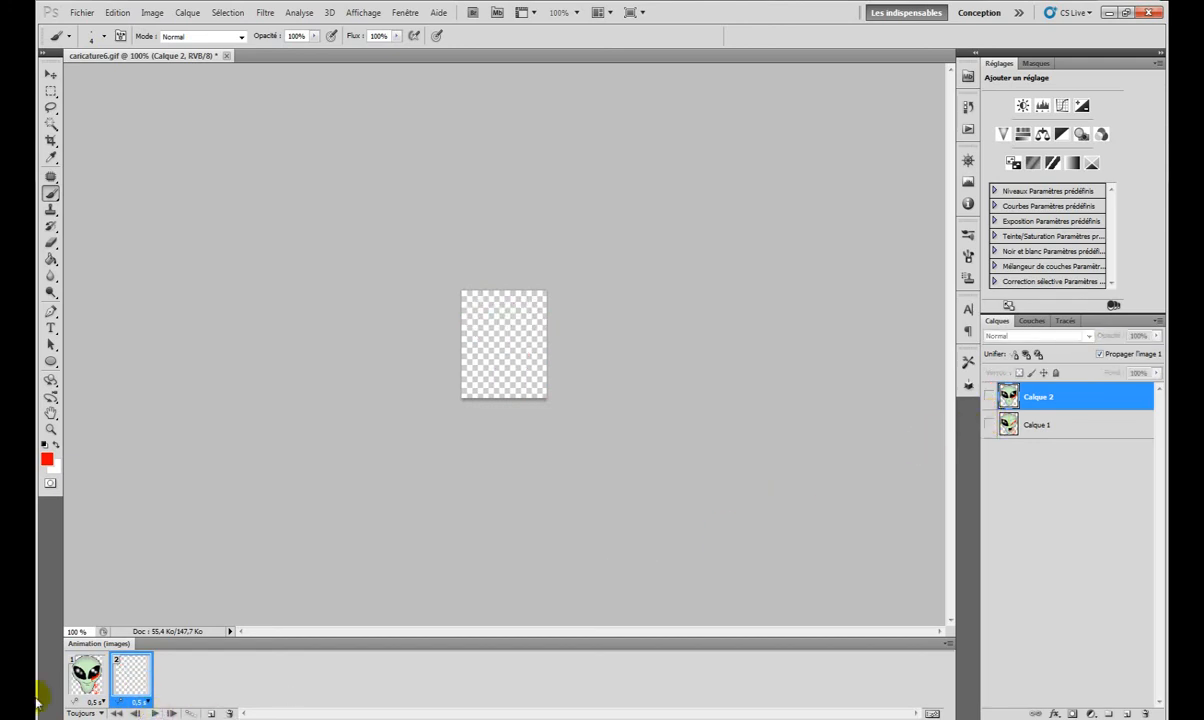
left_click(989, 425)
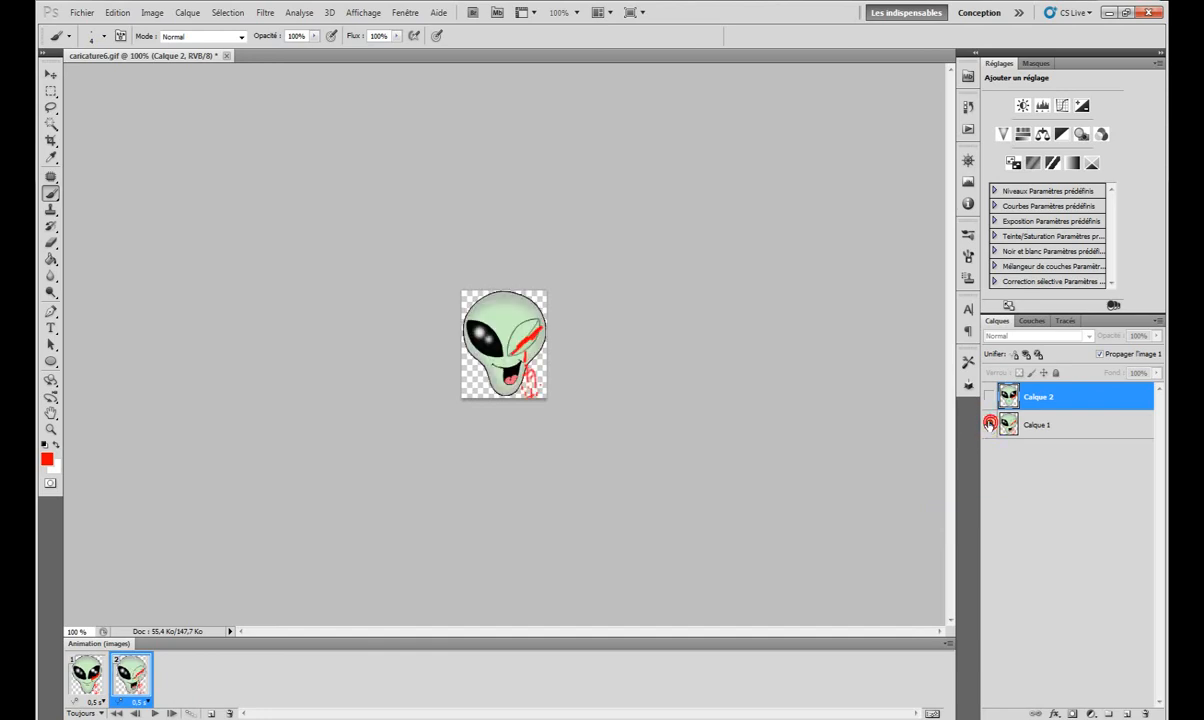
left_click(154, 713)
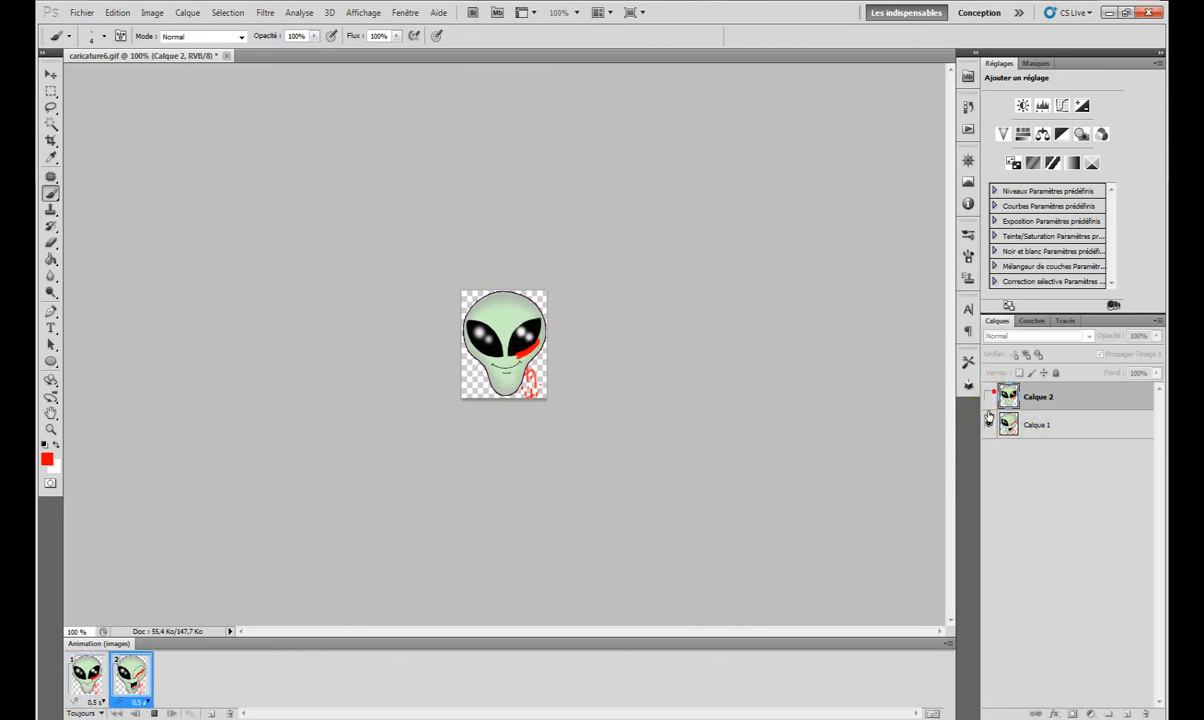
left_click(154, 713)
Step: Show Calque 2 and paint black stitch marks across the alien's forehead on that layer
left_click(1016, 395)
left_click(989, 397)
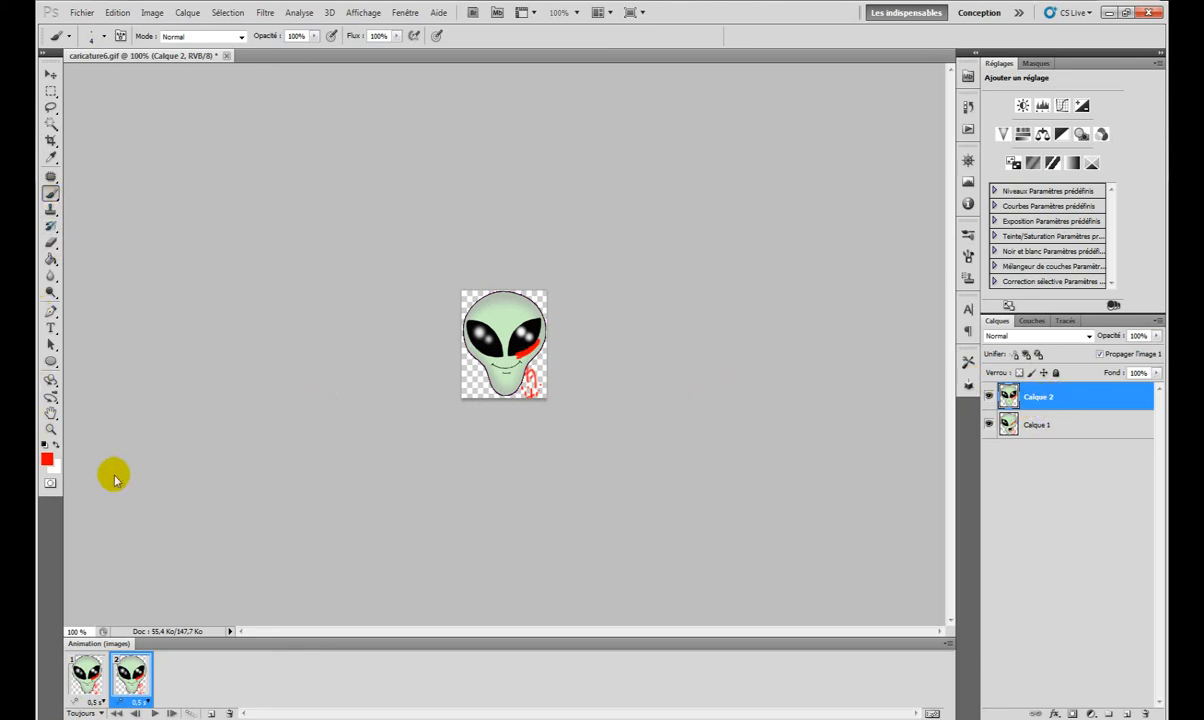
mouse_move(484, 311)
left_mouse_down()
mouse_move(522, 311)
mouse_move(496, 307)
mouse_move(492, 319)
mouse_move(505, 318)
left_mouse_up()
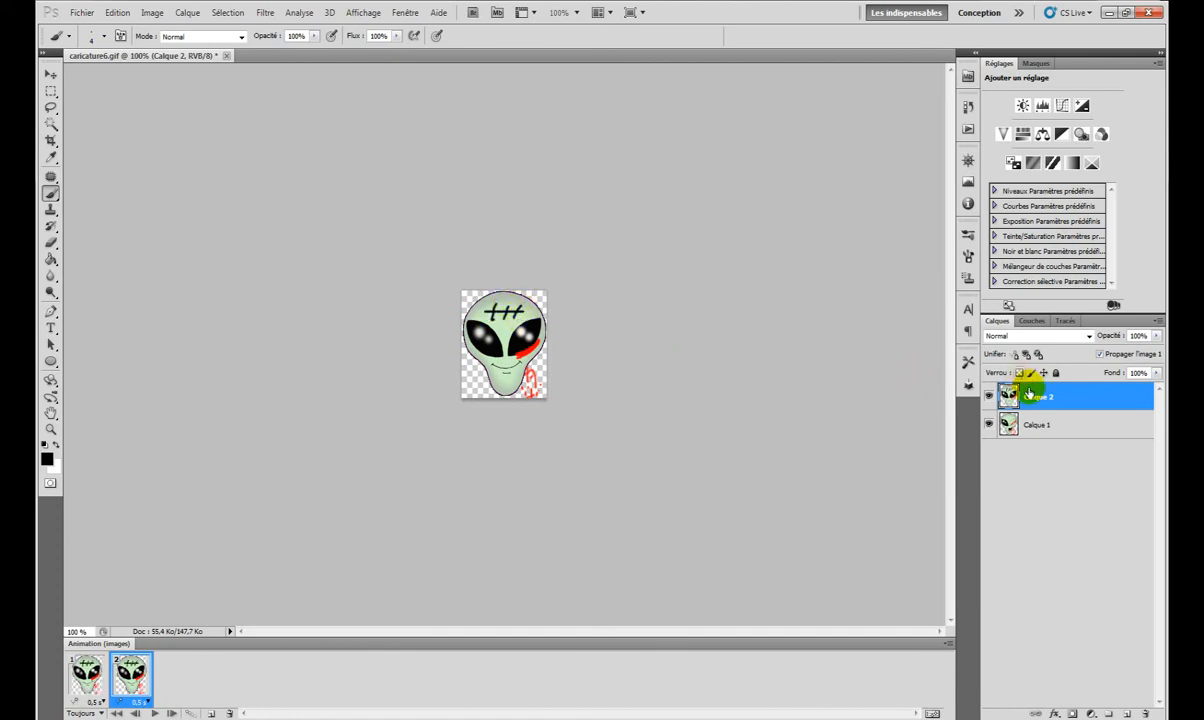
Step: Copy a rectangular selection of the stitched forehead from Calque 2 onto a new layer above Calque 1, with Calque 2 hidden
left_click(1034, 423)
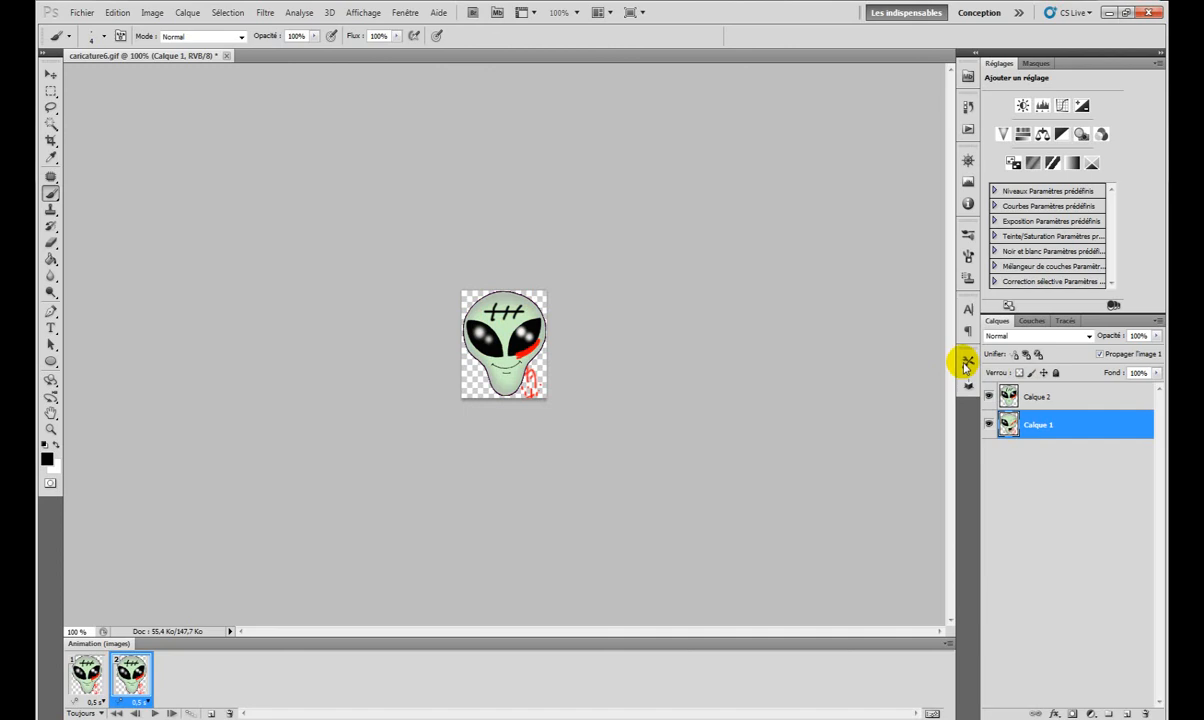
left_click(1036, 397)
left_click(50, 91)
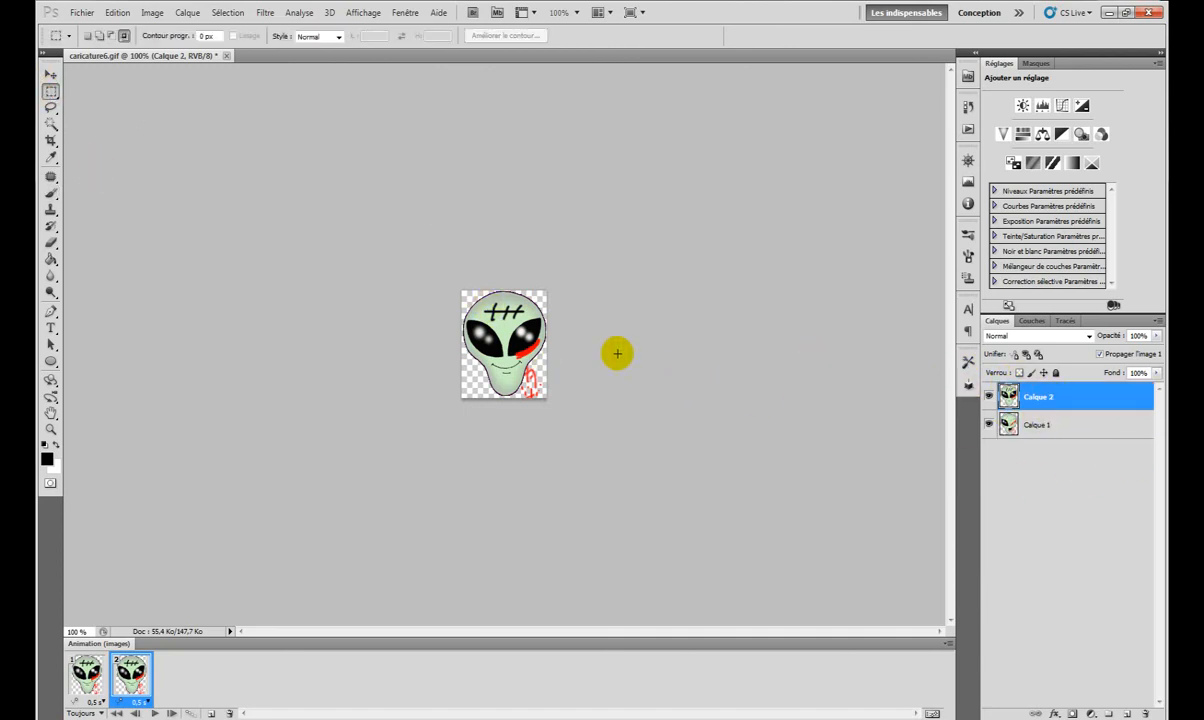
left_click_drag(455, 282, 549, 323)
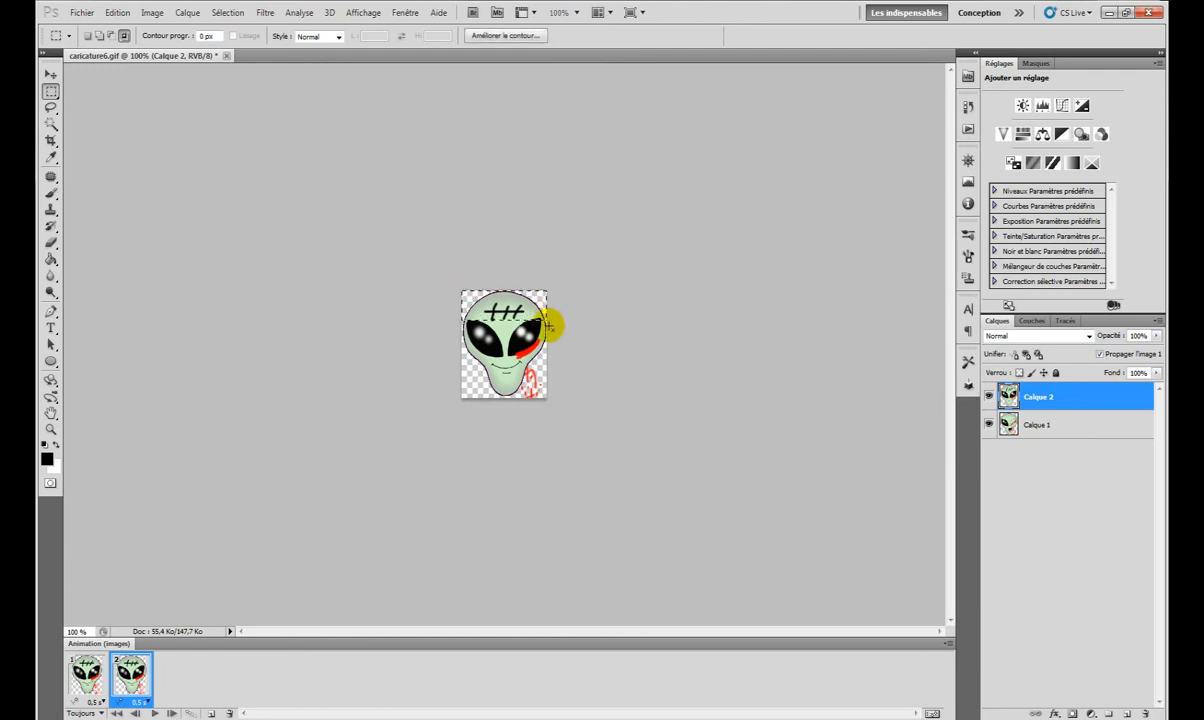
left_click(1012, 424)
left_click(989, 396)
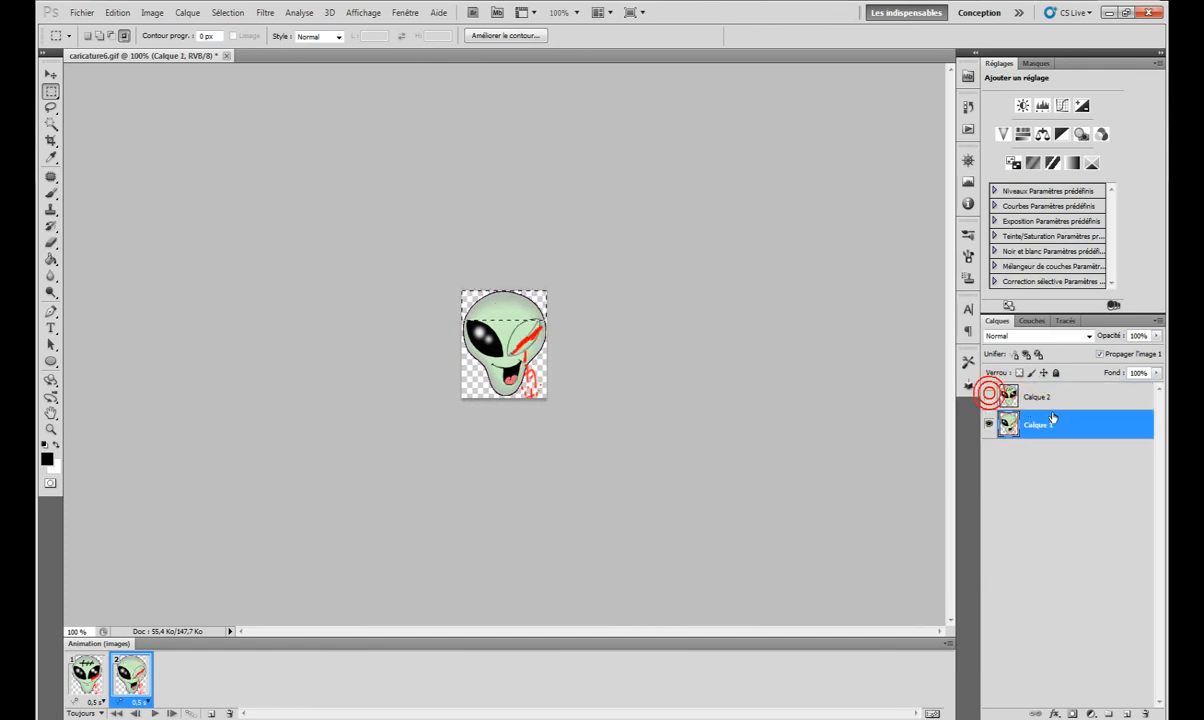
key("ctrl+j")
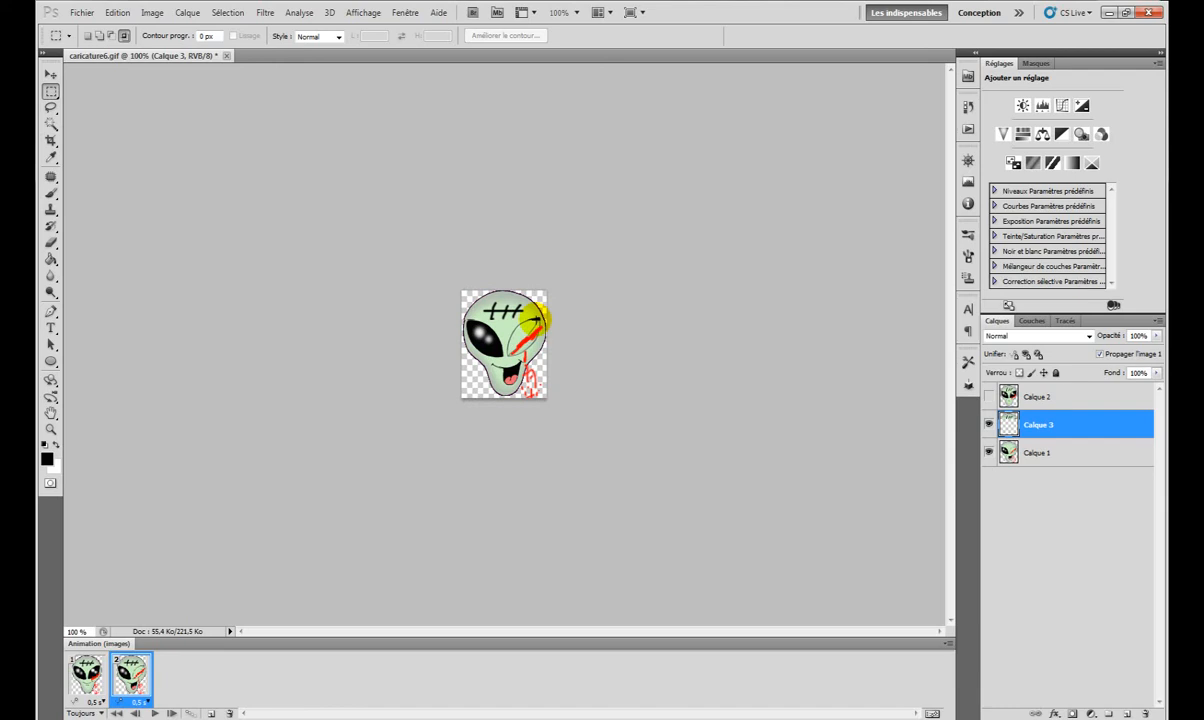
Step: Move the copied forehead on Calque 3 into alignment with the top of the winking alien's head
key("Delete")
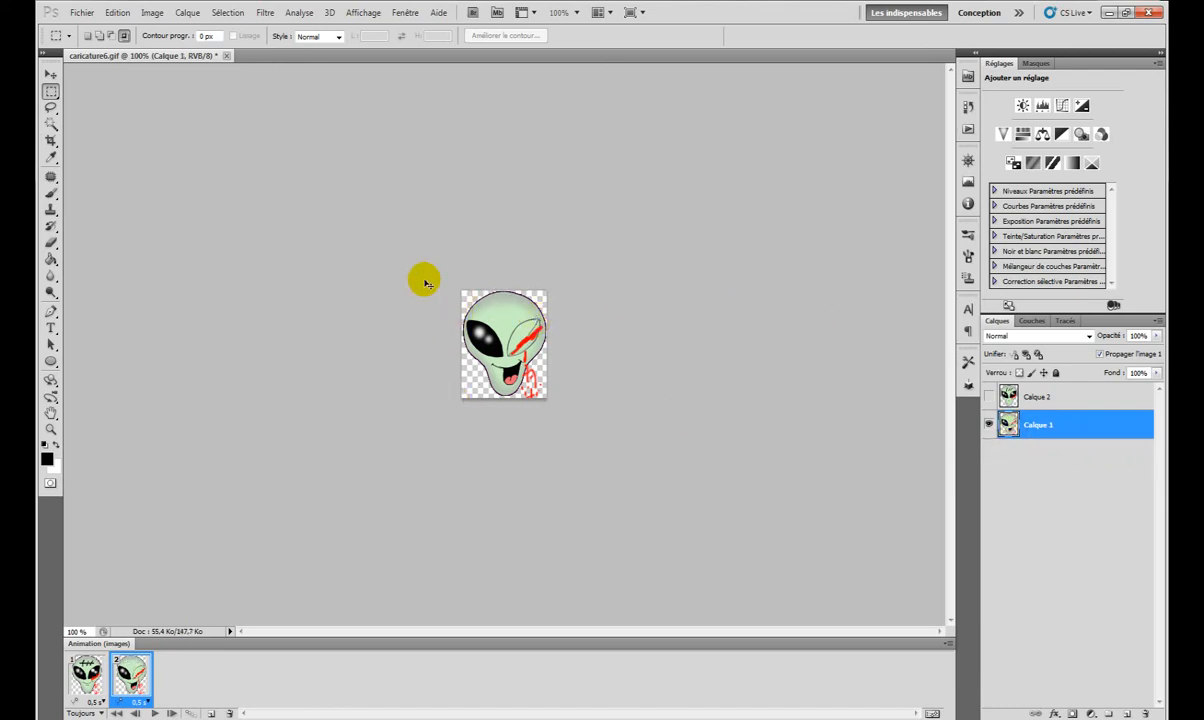
key("ctrl+z")
left_click(50, 74)
left_click_drag(470, 327, 493, 312)
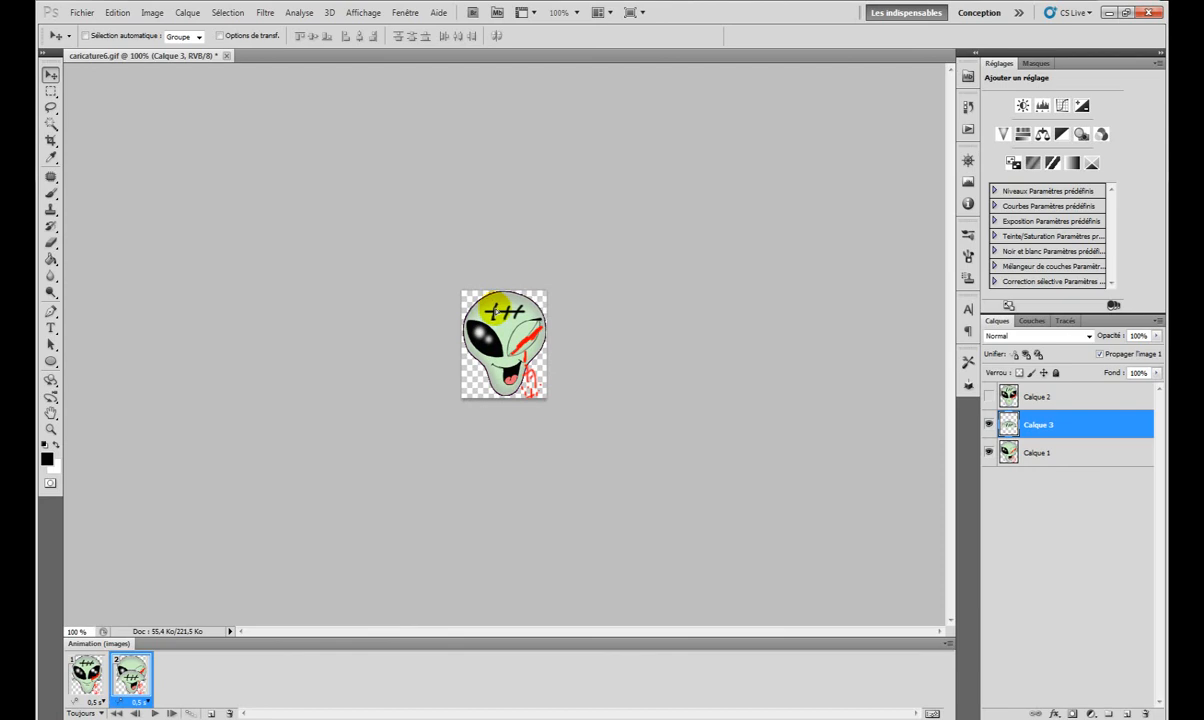
left_click_drag(494, 314, 491, 314)
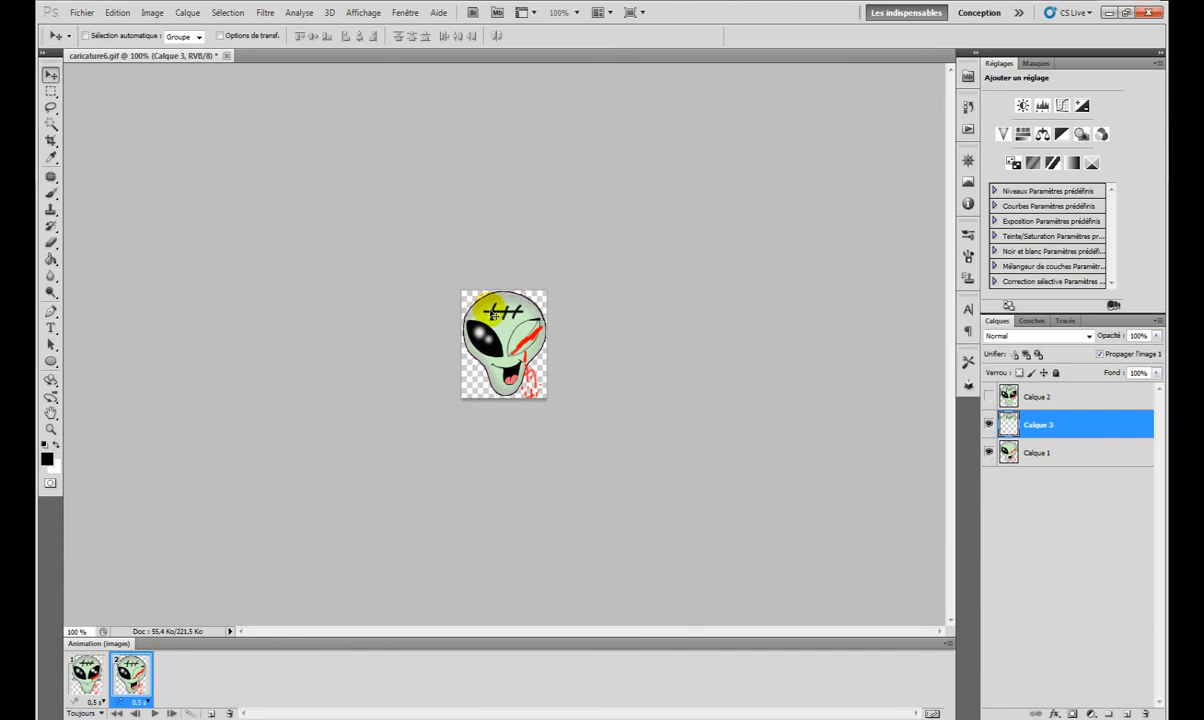
Step: Erase the leftover piece of the open eye from Calque 3 above the winking eye
left_click(50, 243)
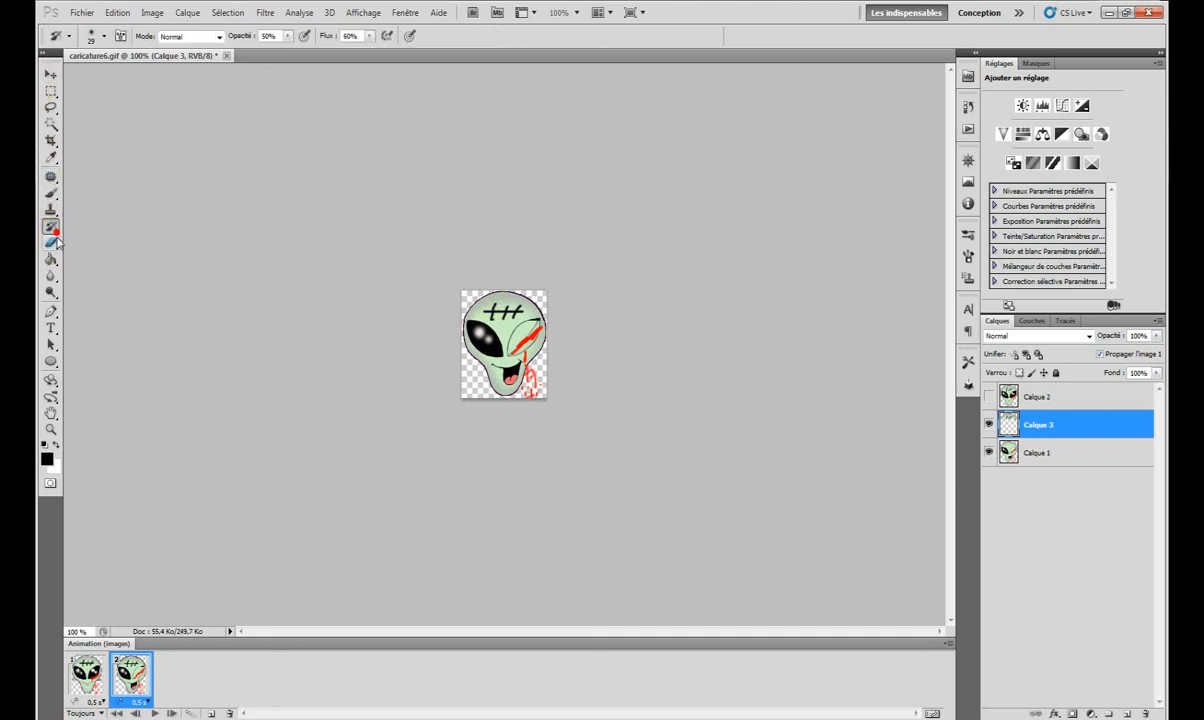
left_click(527, 323)
mouse_move(530, 322)
left_mouse_down()
mouse_move(500, 303)
mouse_move(556, 344)
left_mouse_up()
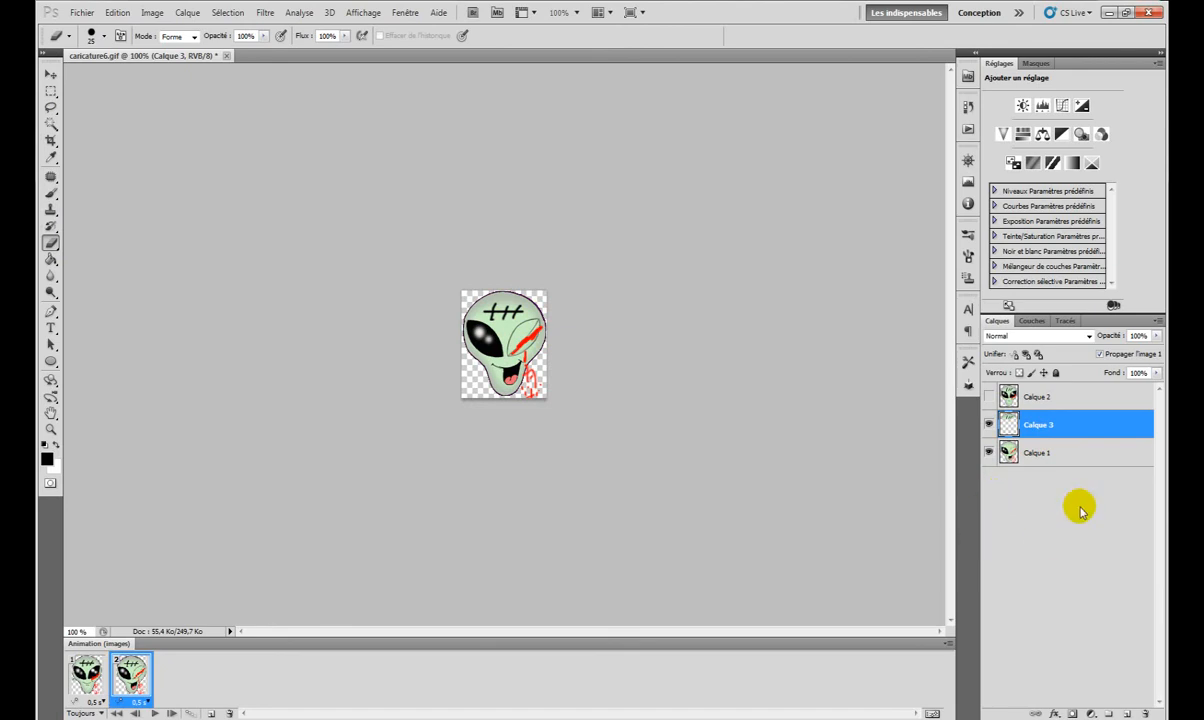
Step: Merge the stitched forehead layer Calque 3 with Calque 1 into a single layer
left_click(1052, 456, "shift")
right_click(1054, 458)
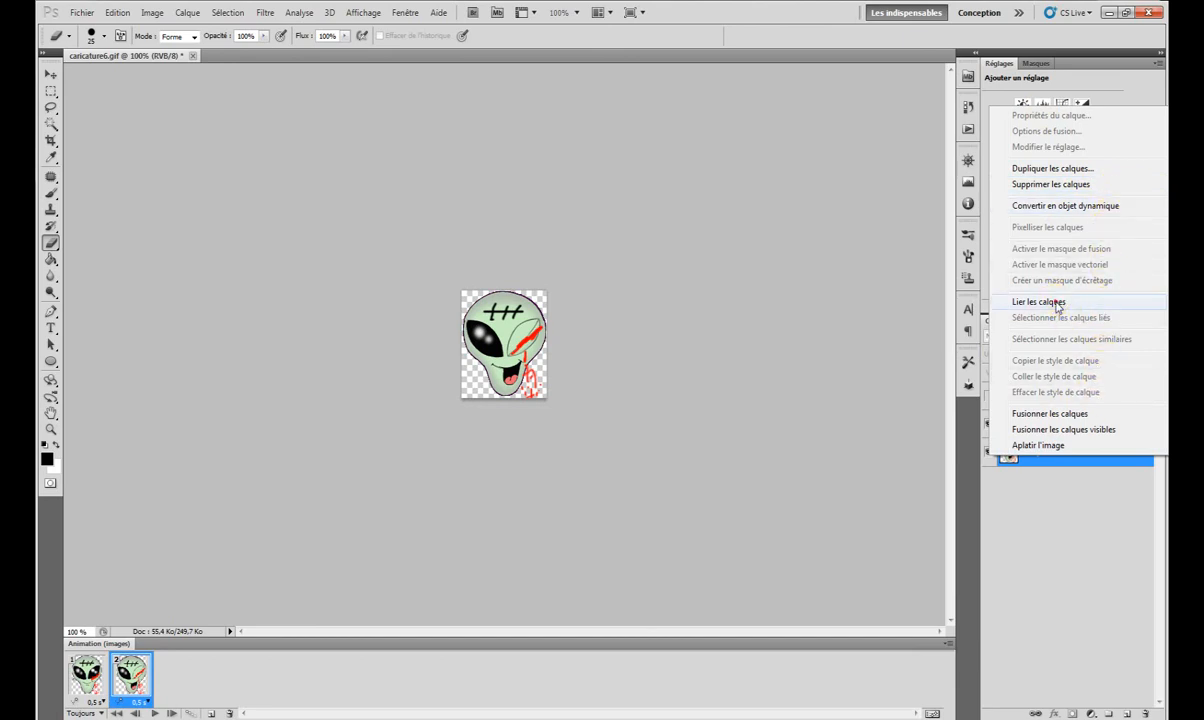
left_click(1052, 302)
right_click(1102, 424)
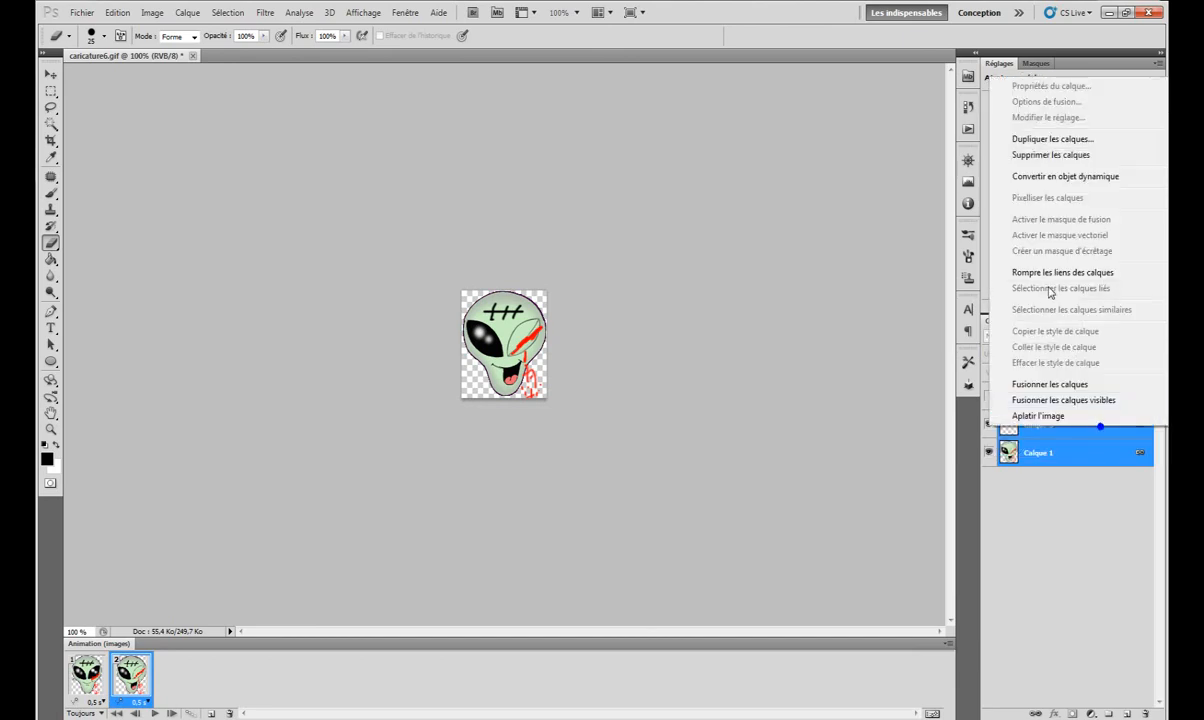
left_click(1081, 273)
right_click(1080, 426)
left_click(1050, 385)
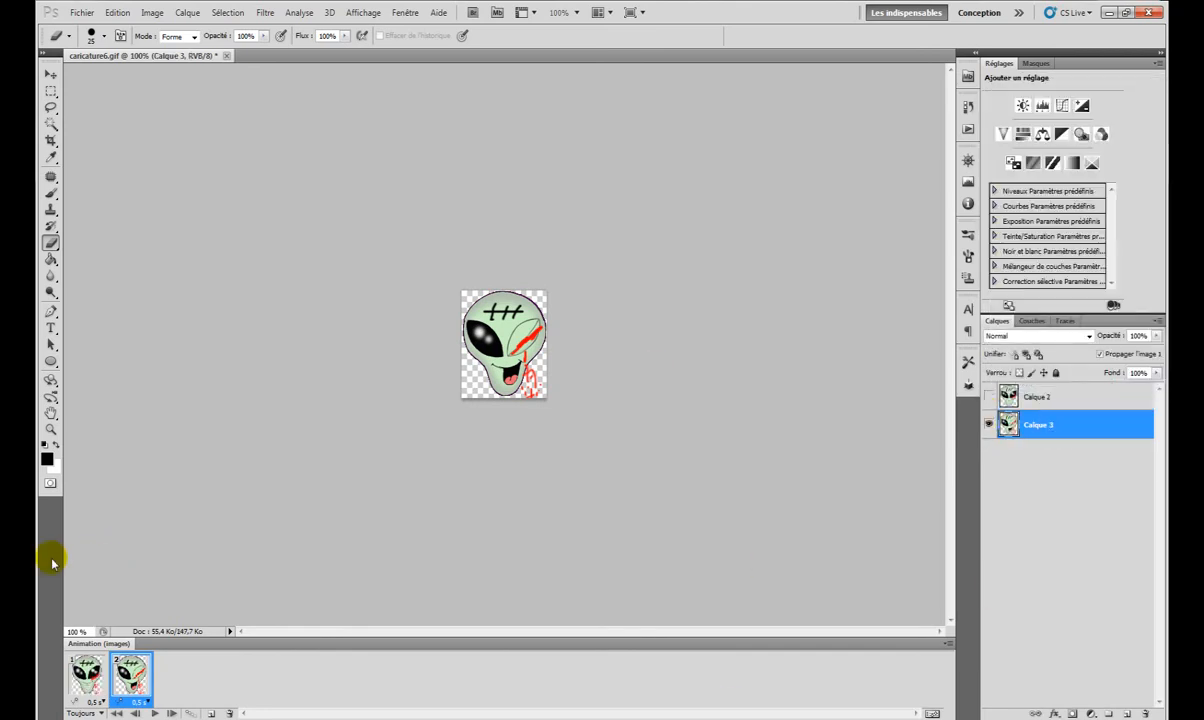
Step: Preview the animation and save it for the web as a GIF named caricature67 in Nouveau dossier
left_click(155, 713)
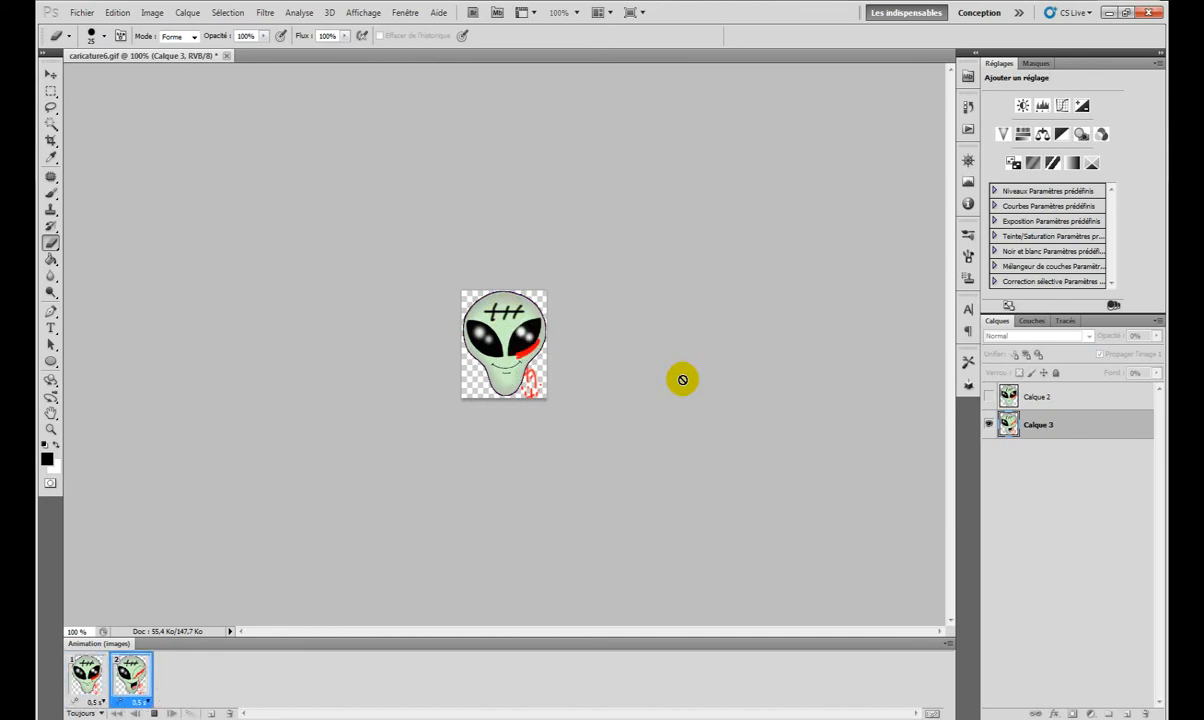
left_click(82, 12)
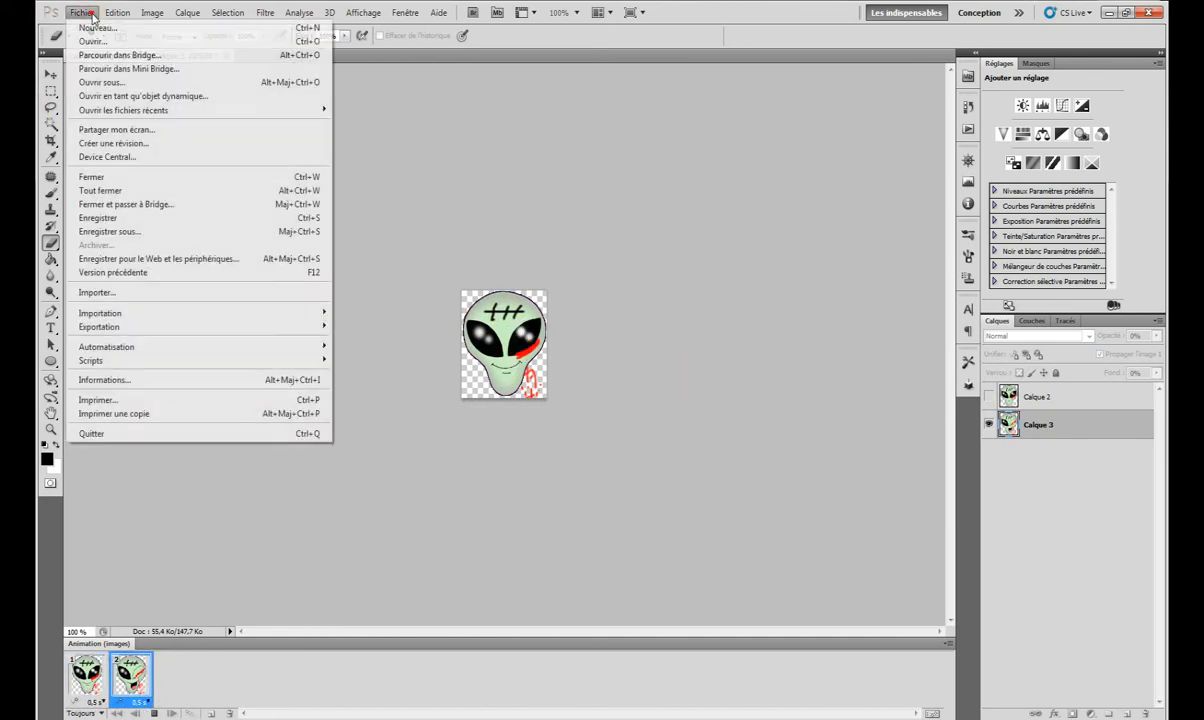
left_click(169, 259)
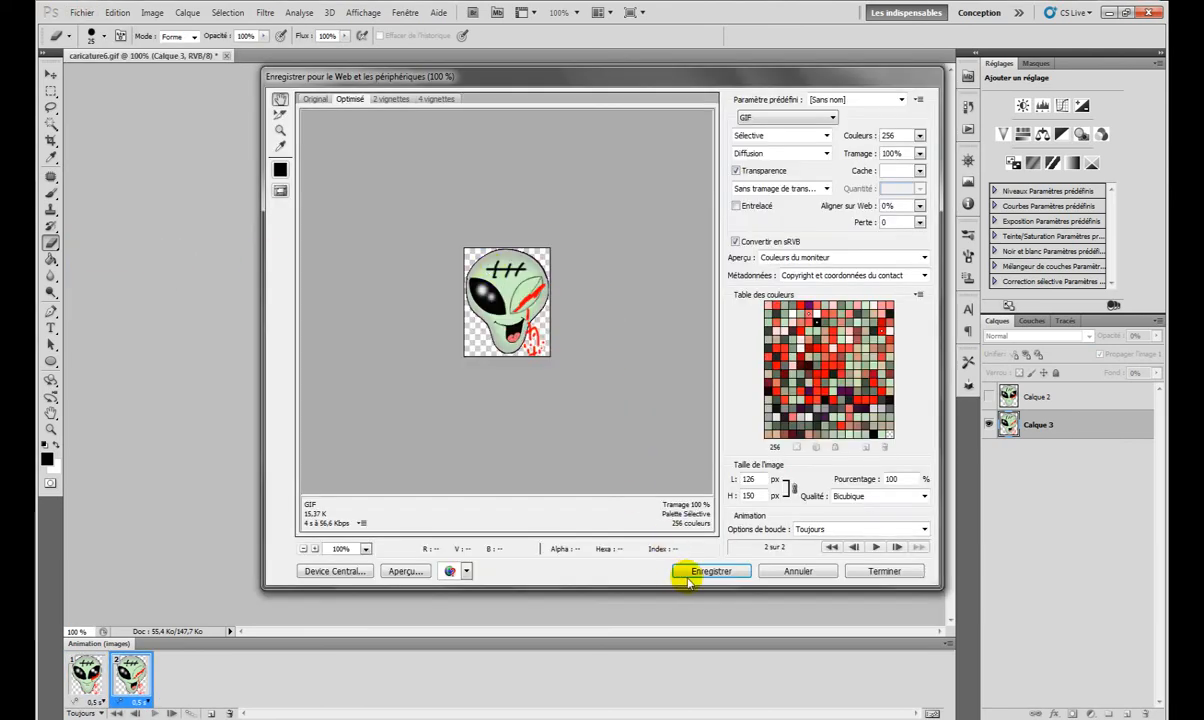
left_click(690, 572)
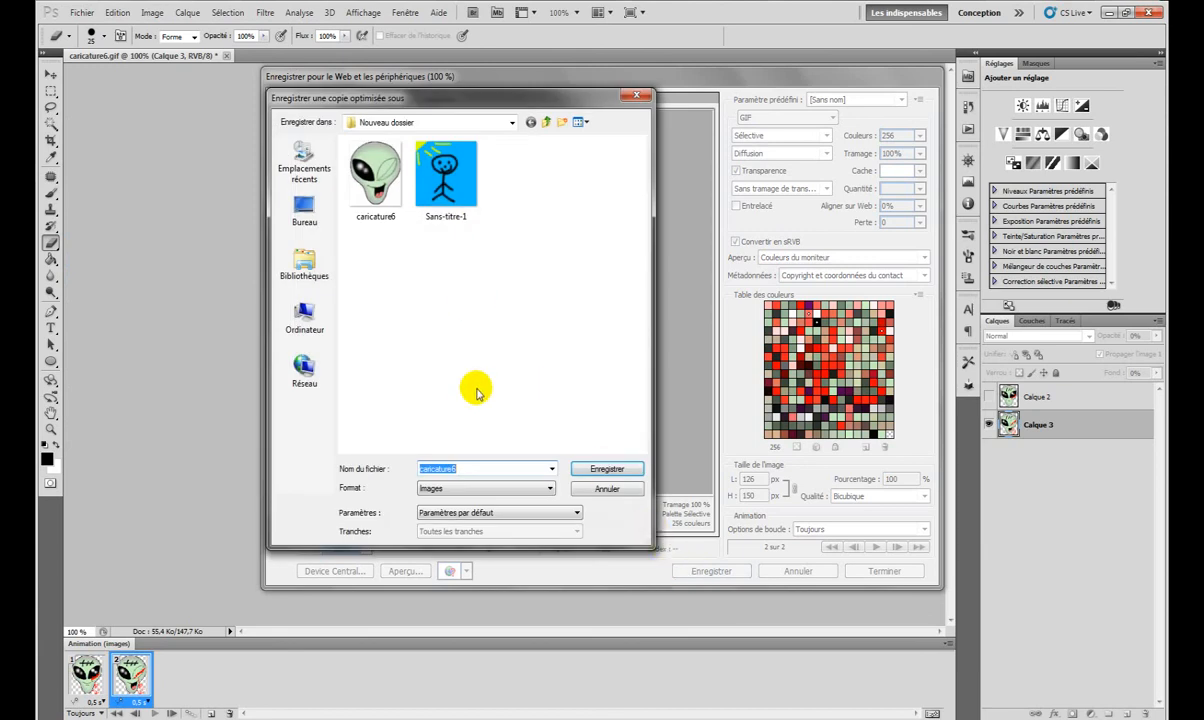
left_click(470, 469)
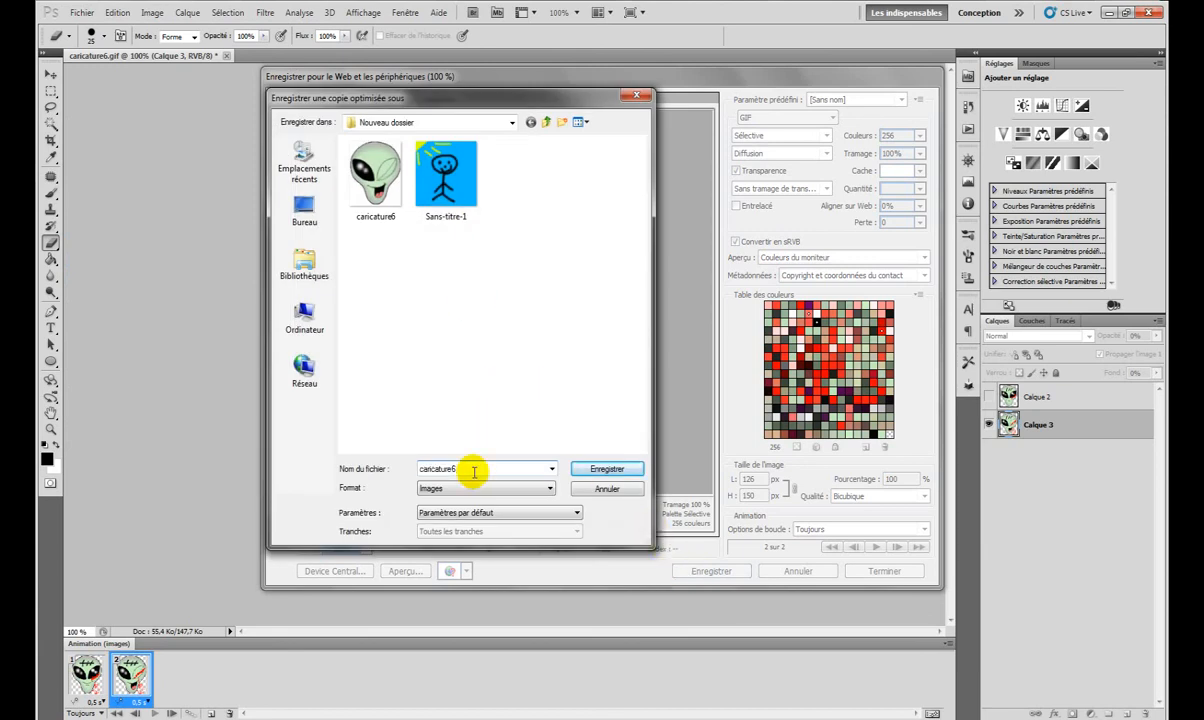
key("Return")
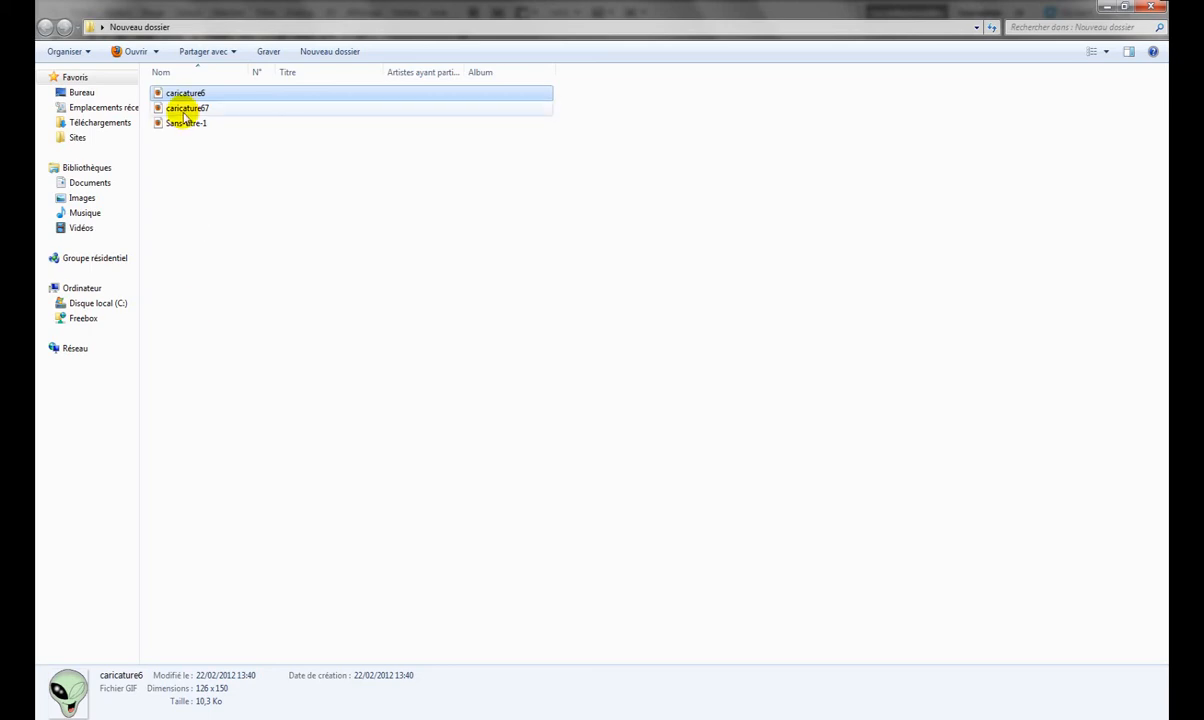
Step: Open caricature67 in Firefox to compare it with the original caricature6.gif, and return to Photoshop
left_click(188, 110)
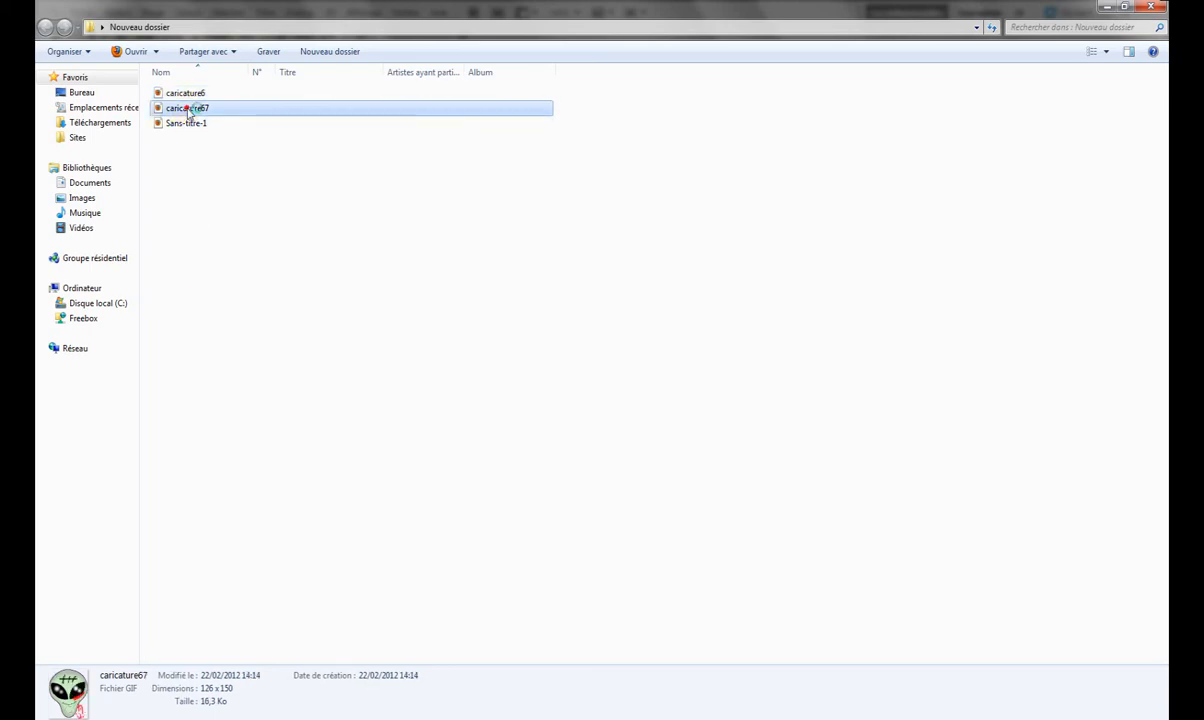
double_click(188, 110)
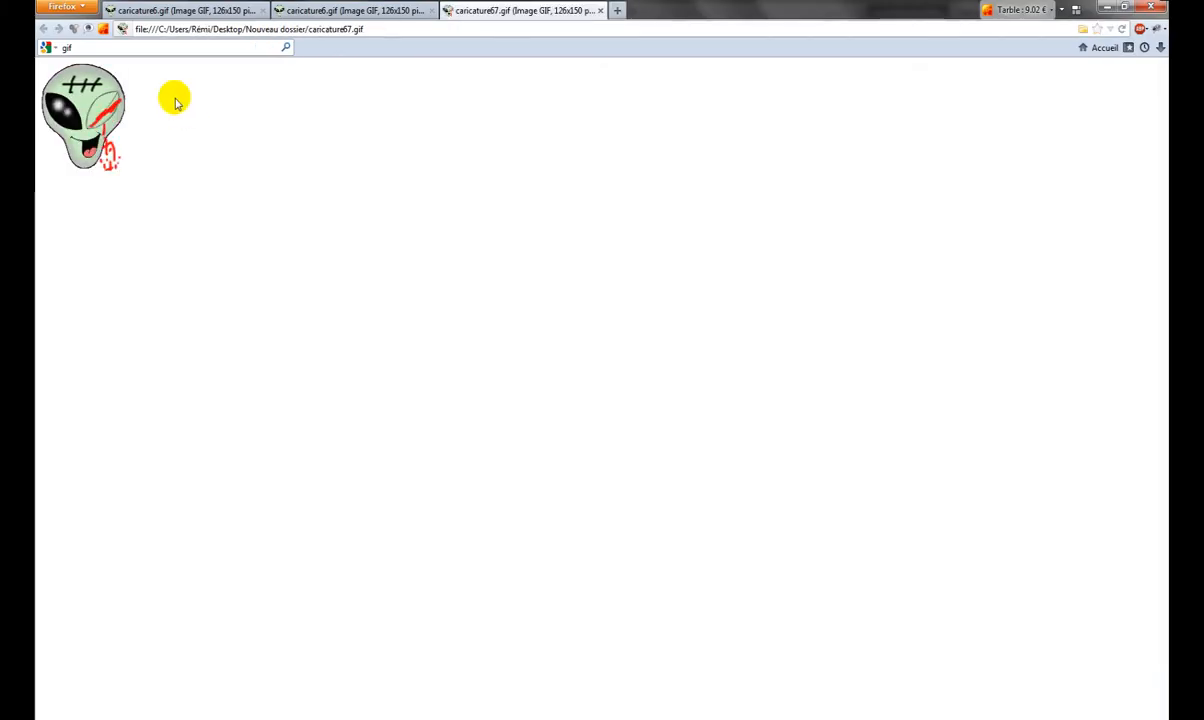
left_click(185, 10)
left_click(500, 10)
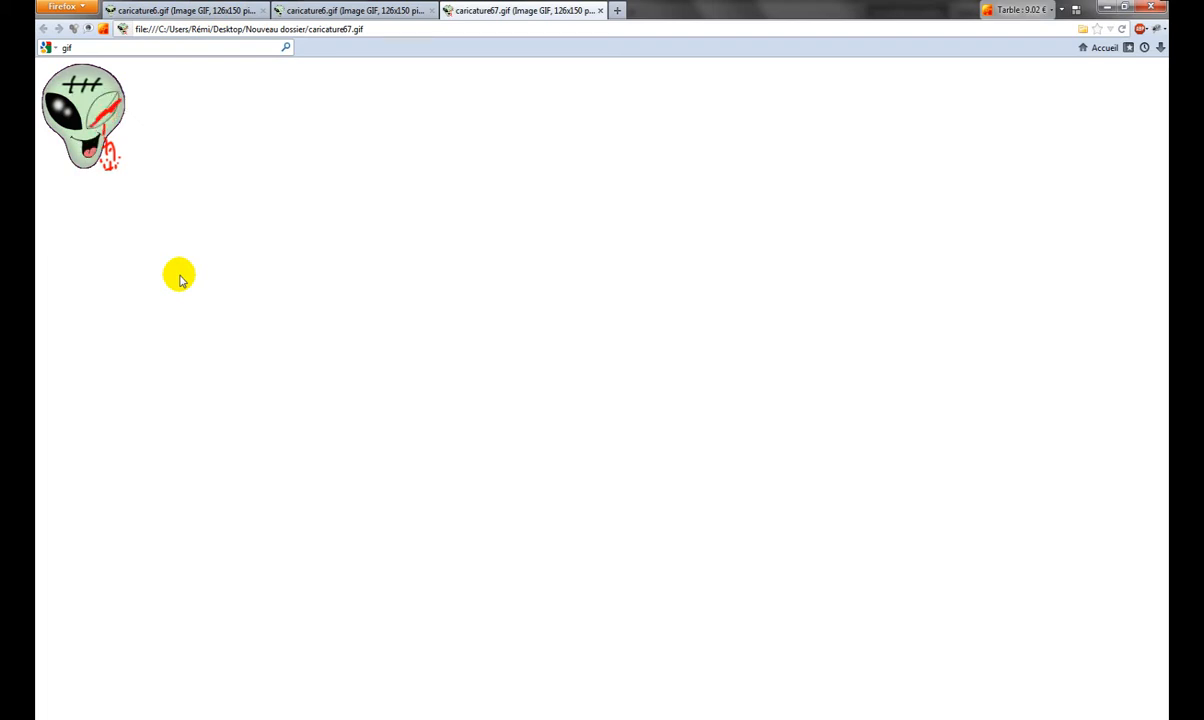
left_click(121, 714)
mouse_move(220, 716)
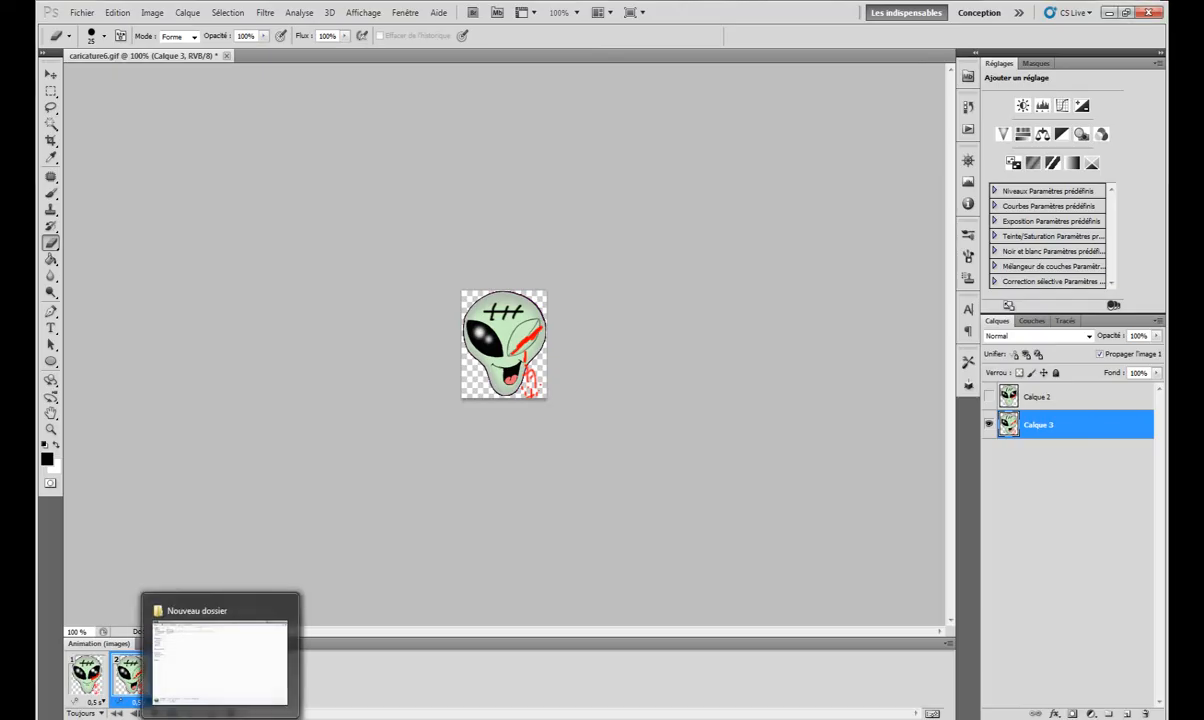